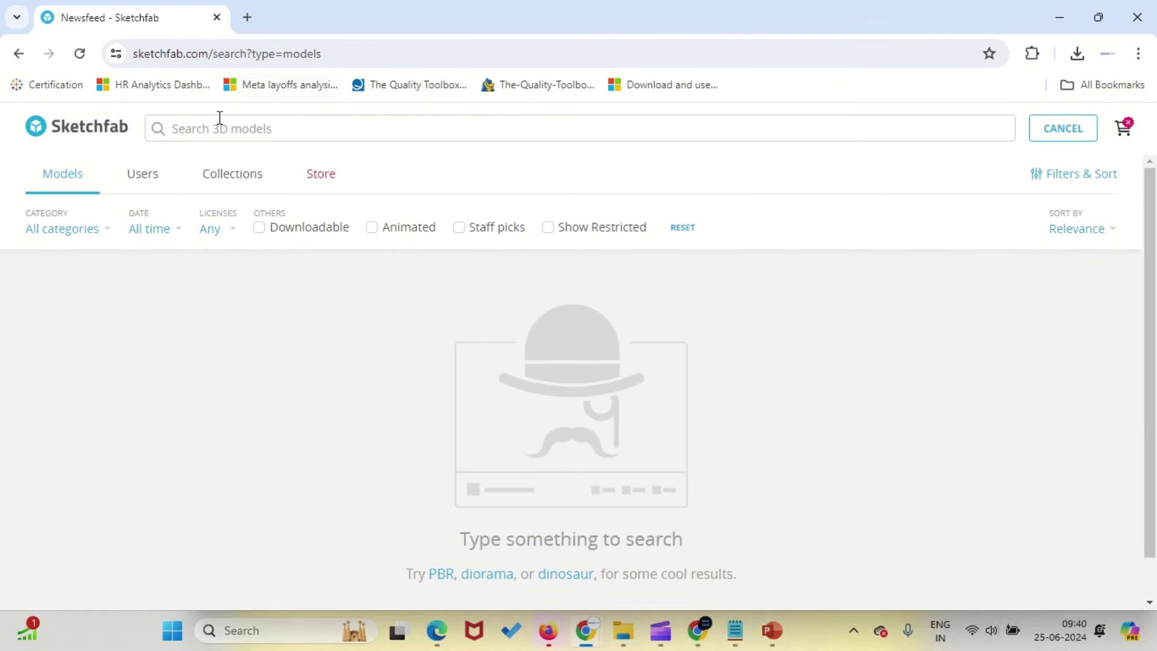
- Search Sketchfab for 'free porsche' and scroll through the model results
left_click(211, 129)
type("free porsche")
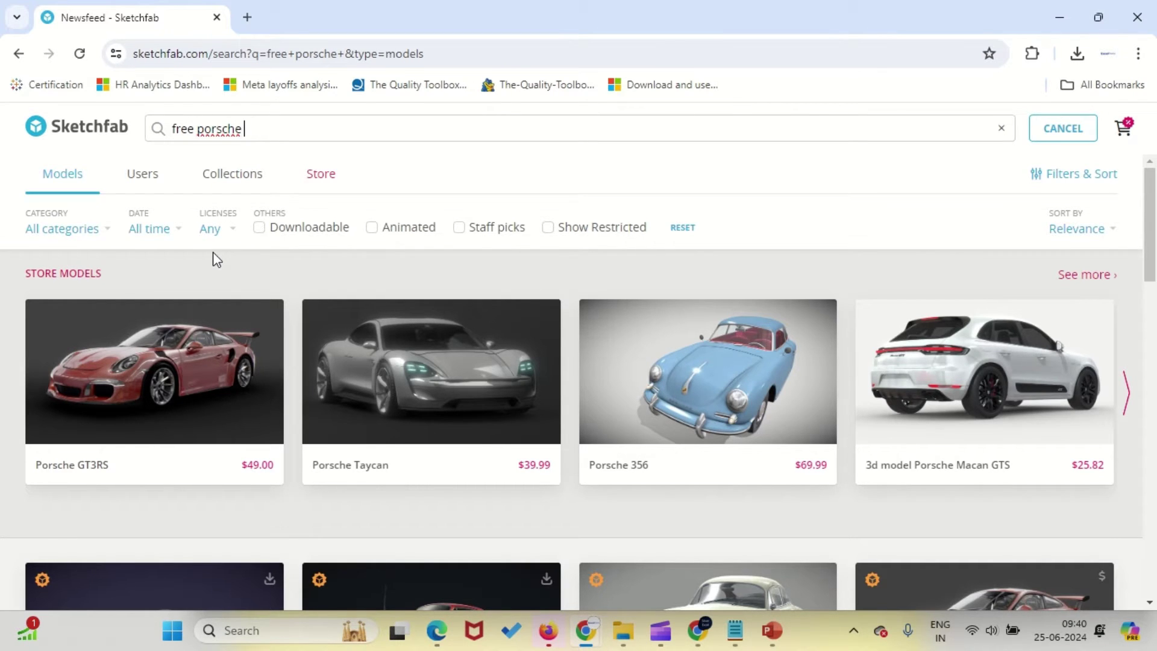
scroll(212, 252, "down", 1)
scroll(214, 258, "down", 3)
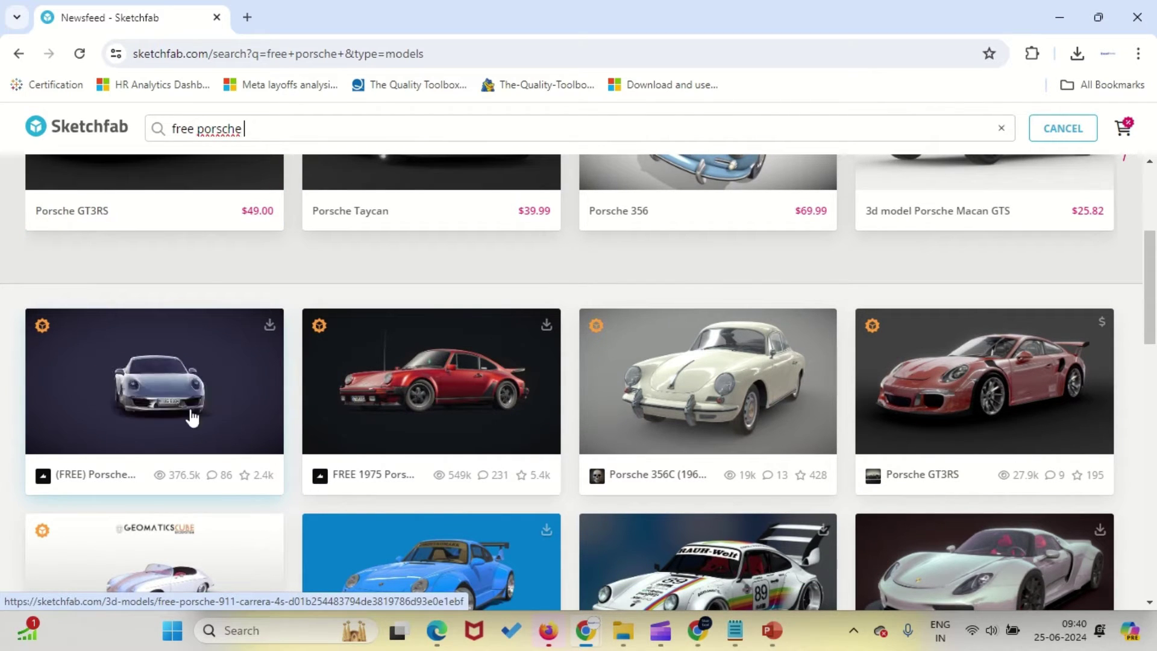
scroll(134, 415, "down", 3)
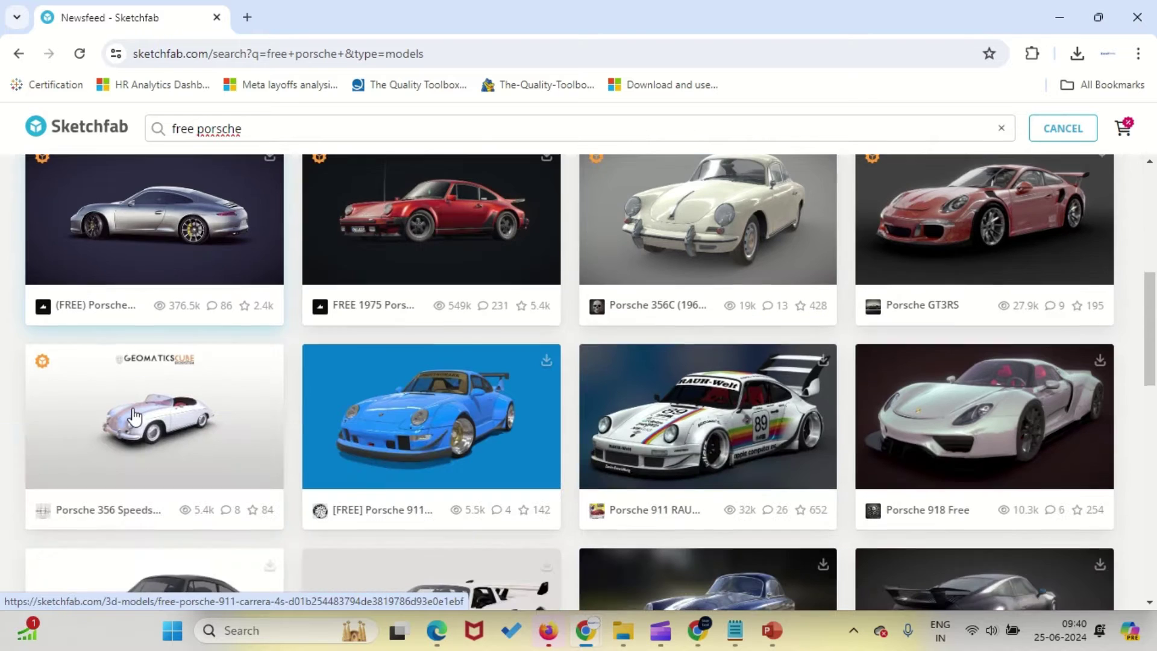
scroll(134, 416, "down", 4)
scroll(134, 416, "down", 3)
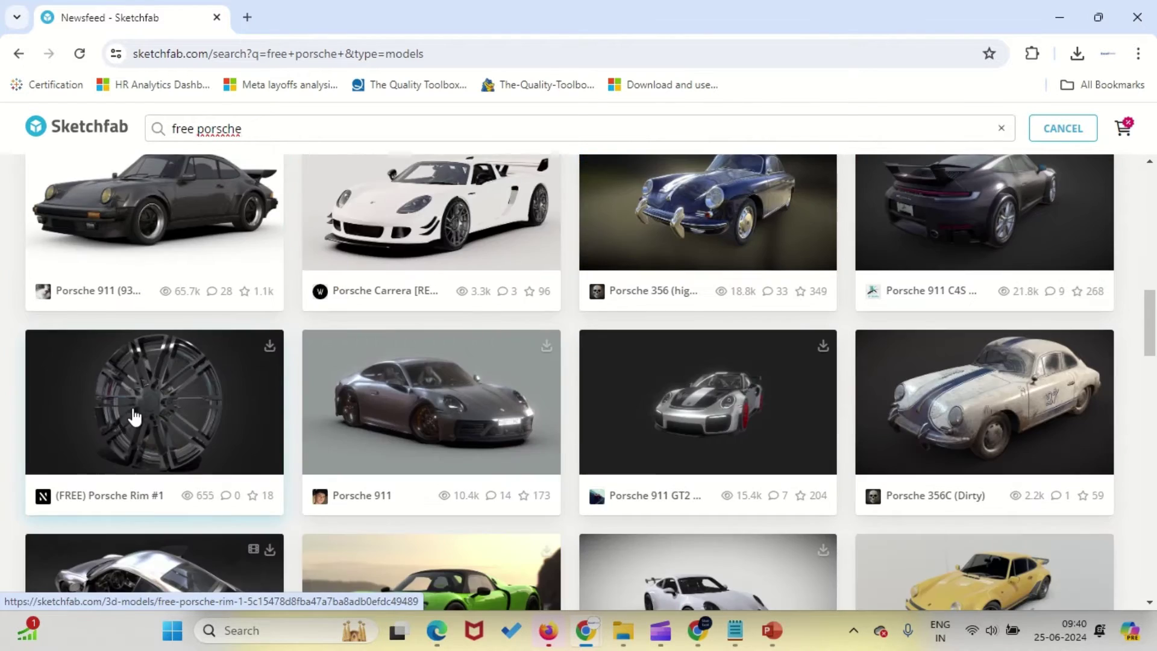
scroll(134, 415, "up", 6)
scroll(133, 416, "up", 3)
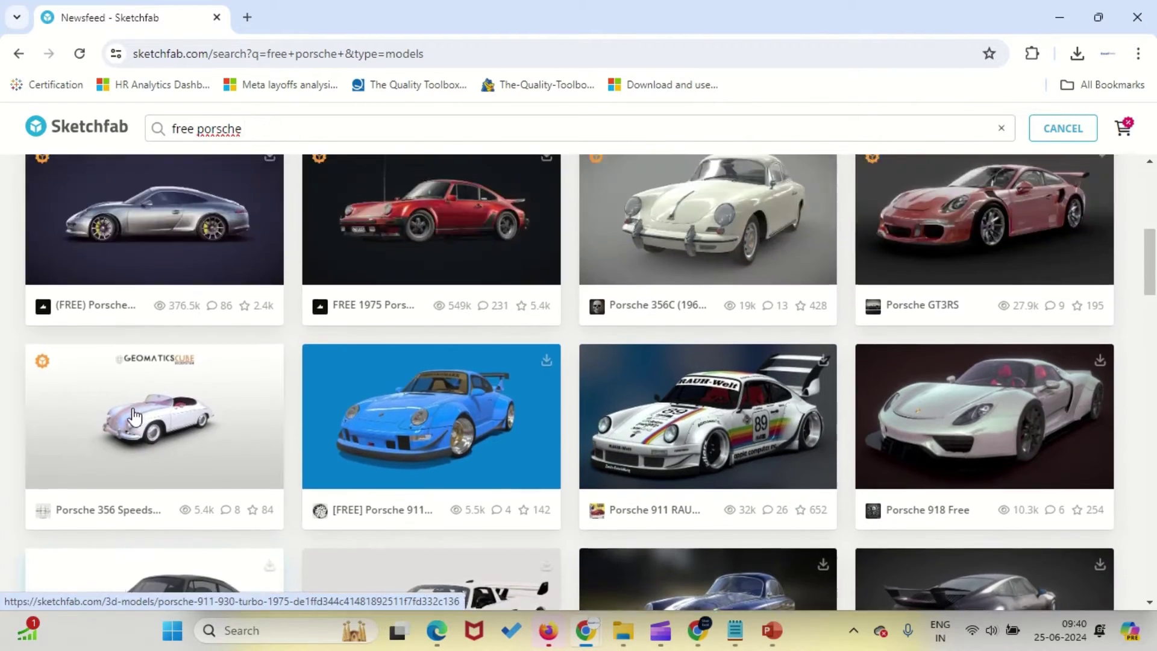
scroll(180, 386, "up", 2)
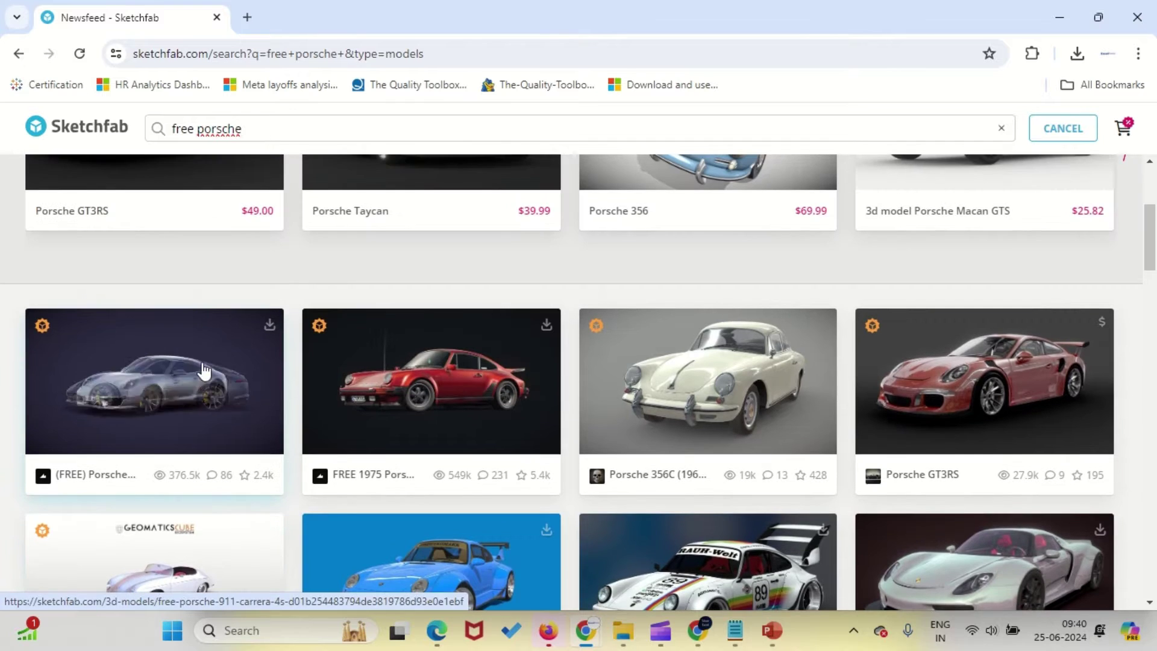
- Review the (FREE) Porsche 911 Carrera 4S download formats, then return to PowerPoint
left_click(267, 326)
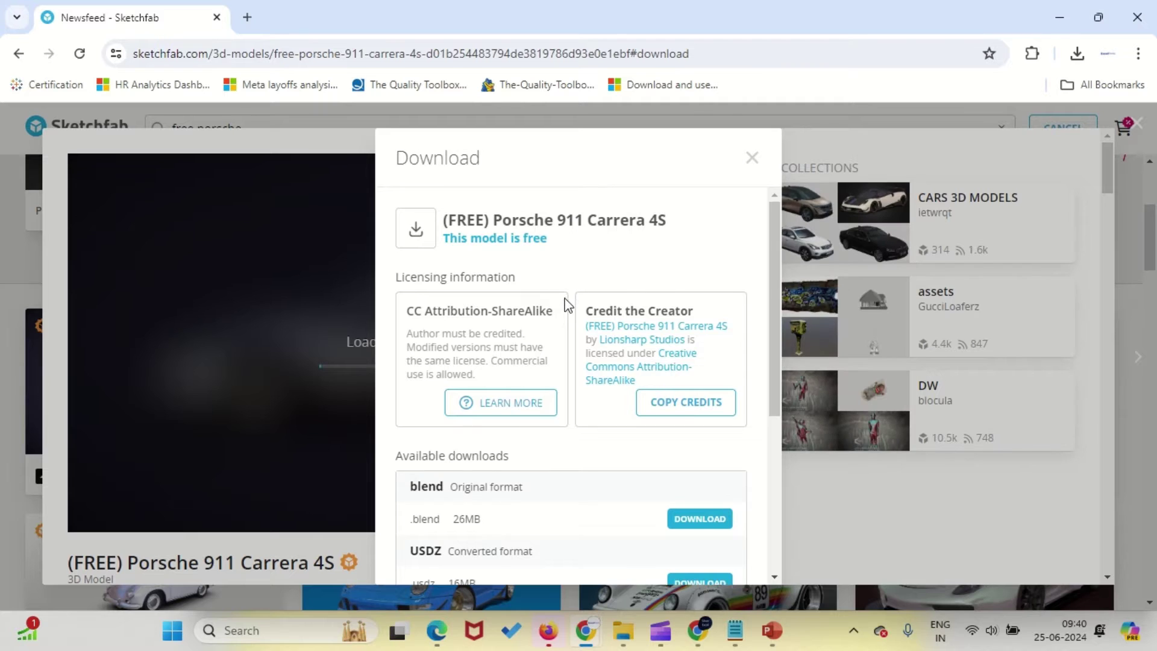
scroll(599, 304, "down", 1)
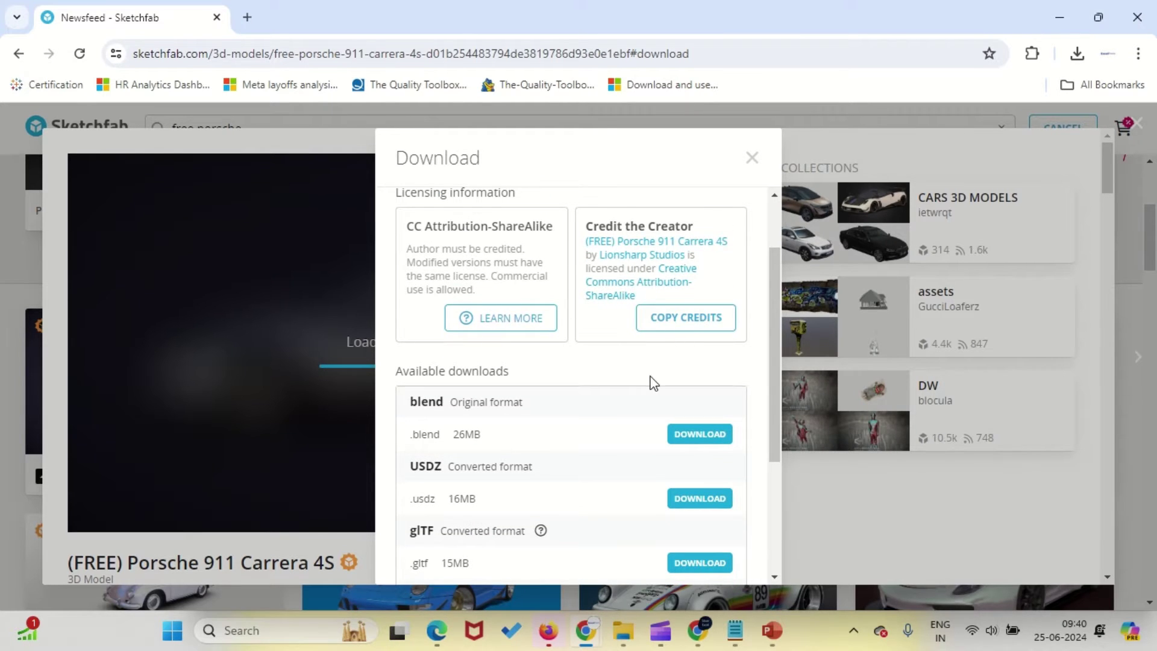
scroll(654, 383, "down", 2)
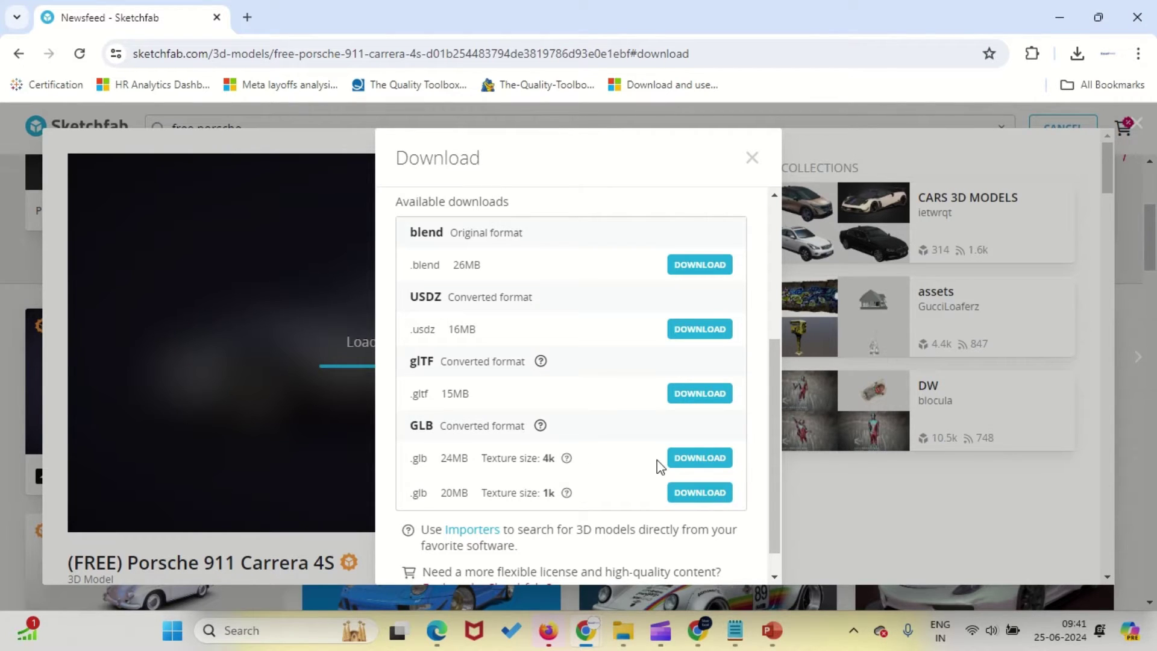
scroll(657, 460, "down", 1)
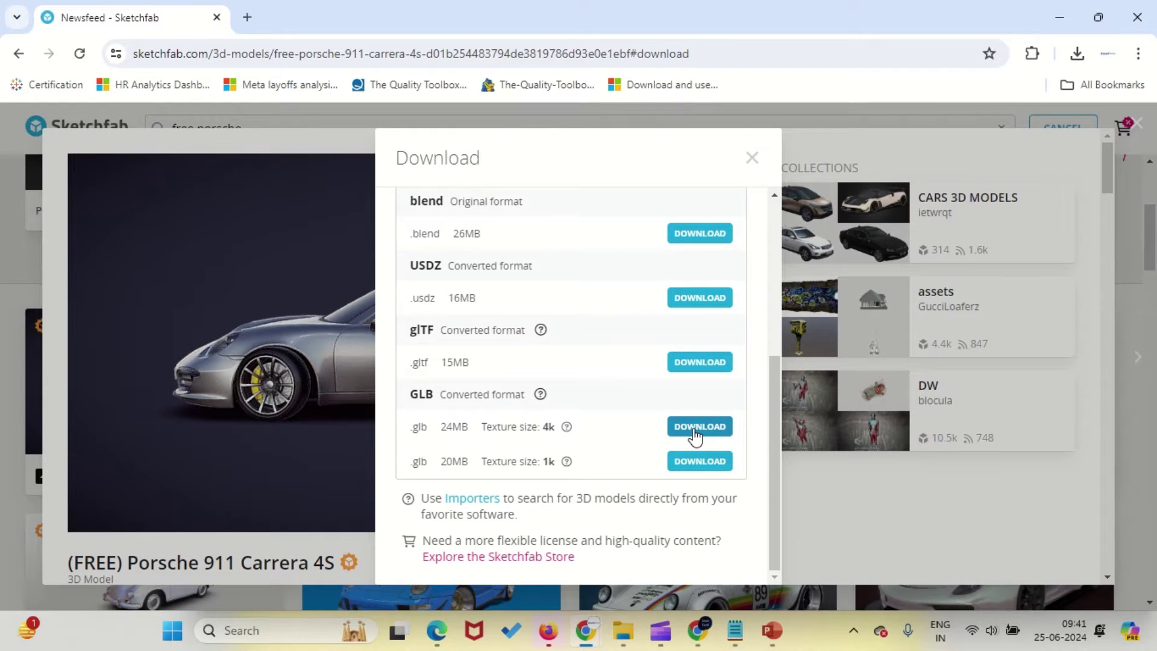
left_click(751, 158)
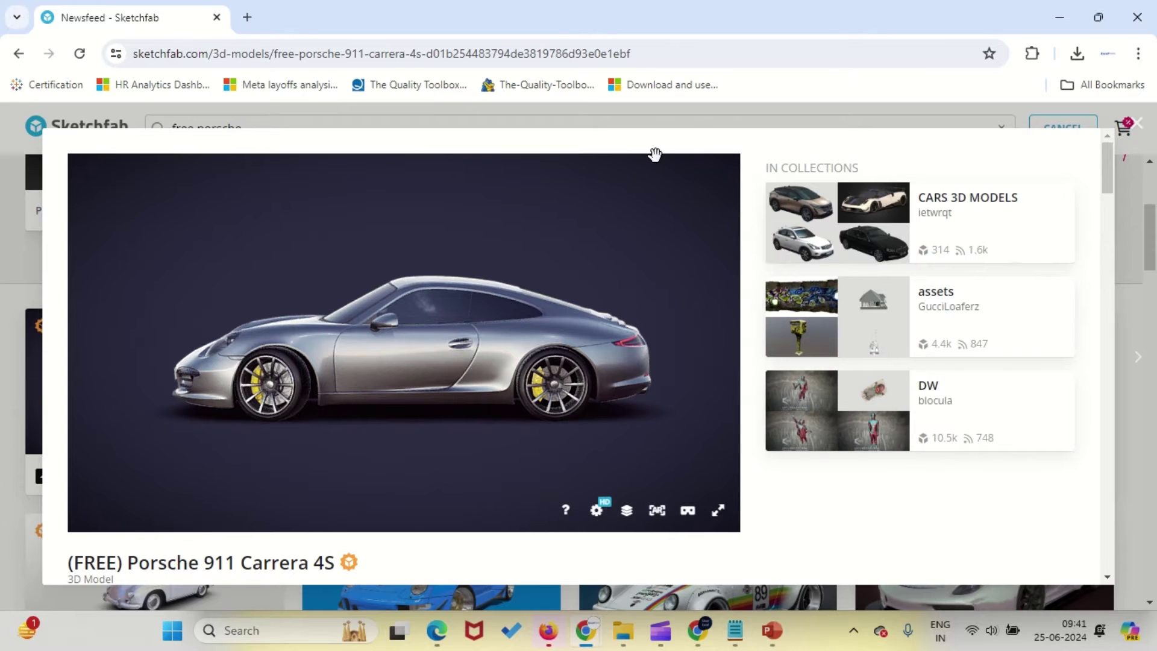
key("alt+Tab")
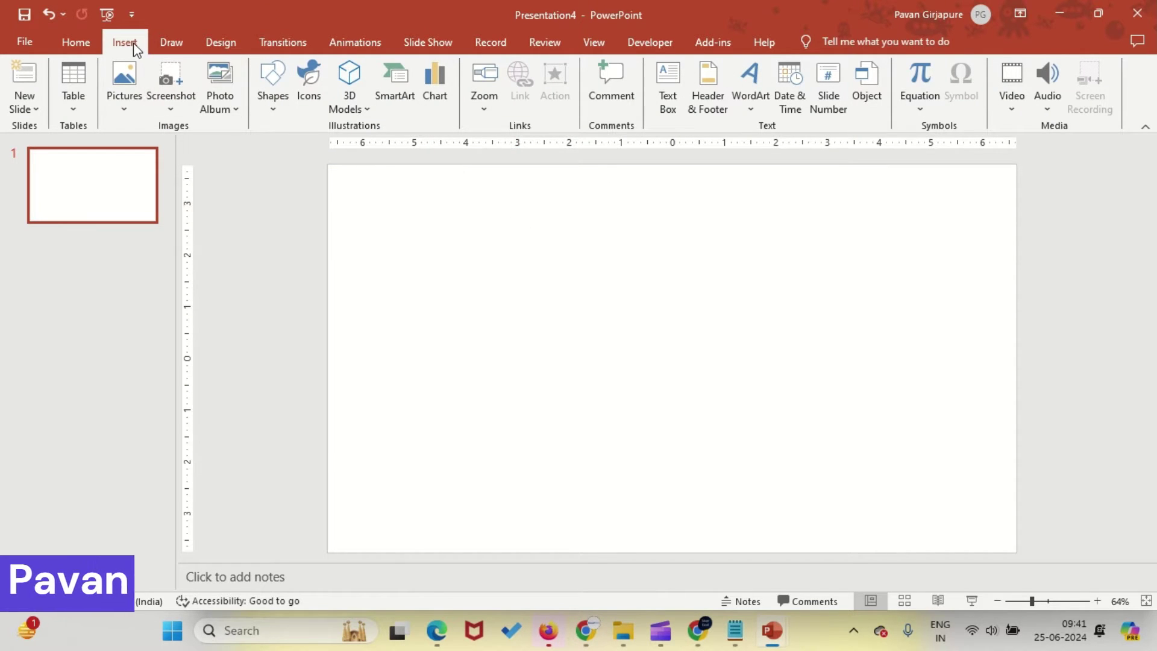
- Insert free_porsche_911_carrera_4s from Downloads\911porscha as a 3D model on slide 1
left_click(355, 110)
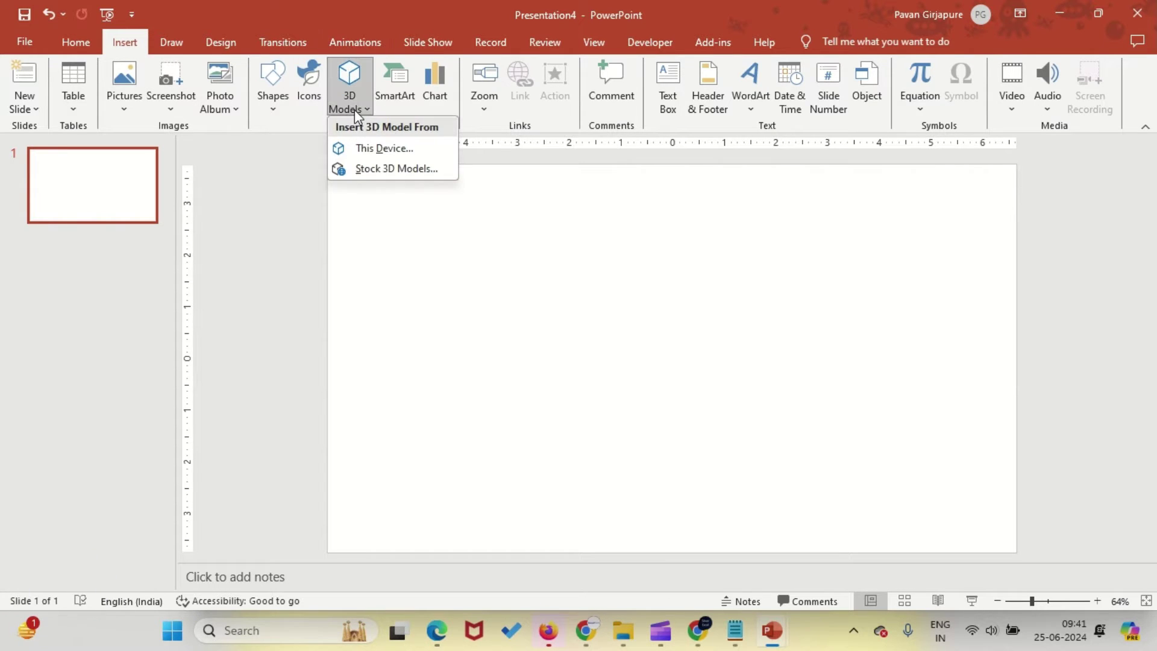
left_click(371, 149)
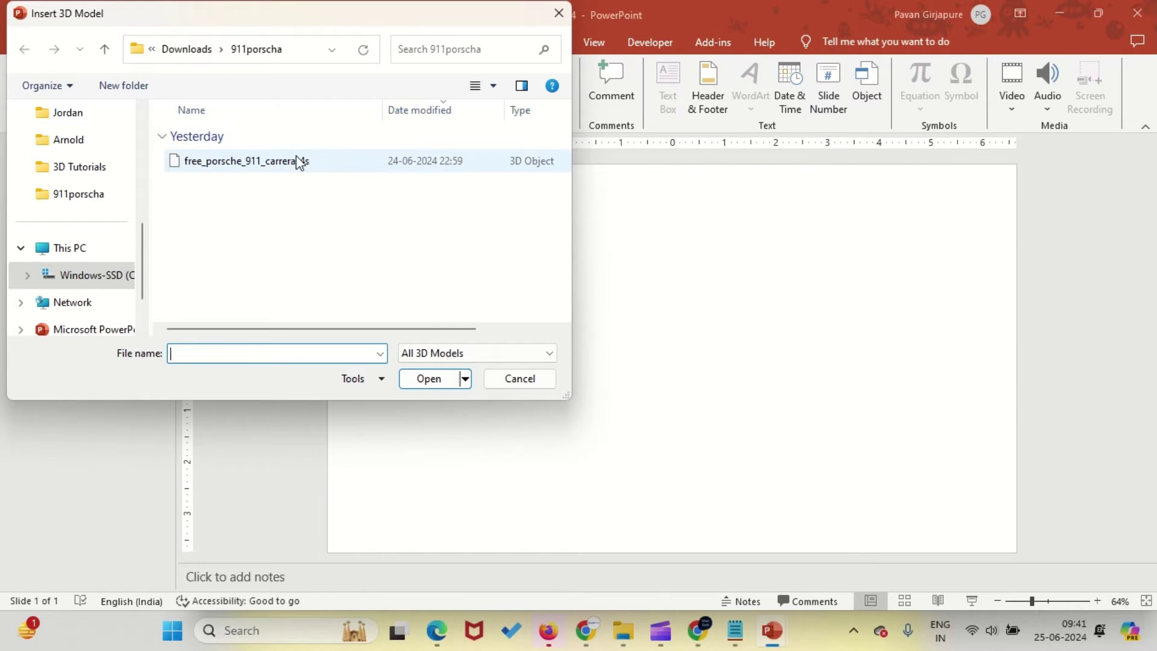
left_click(299, 161)
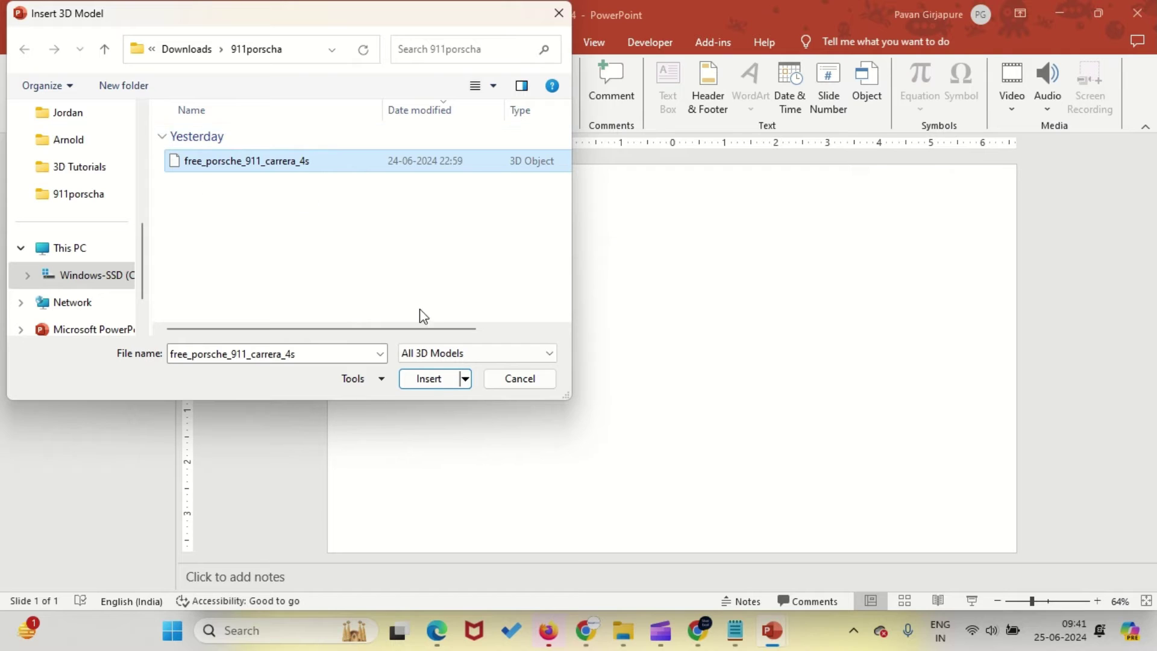
left_click(435, 385)
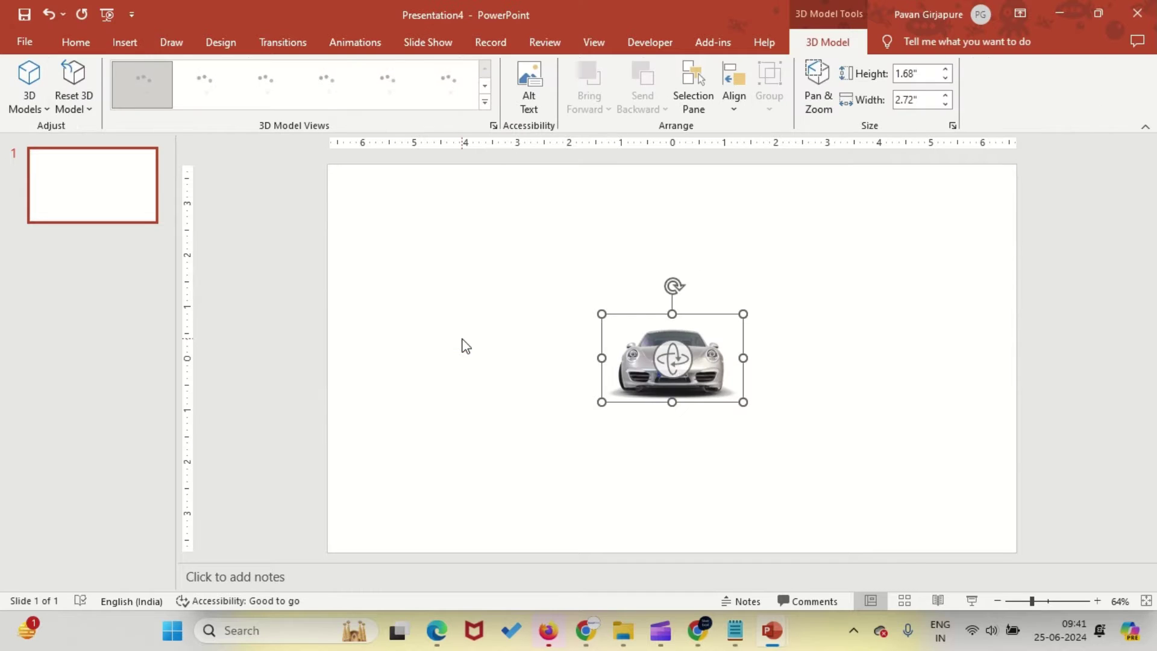
- Turn the Porsche model to a side-on preset 3D view
left_click(484, 102)
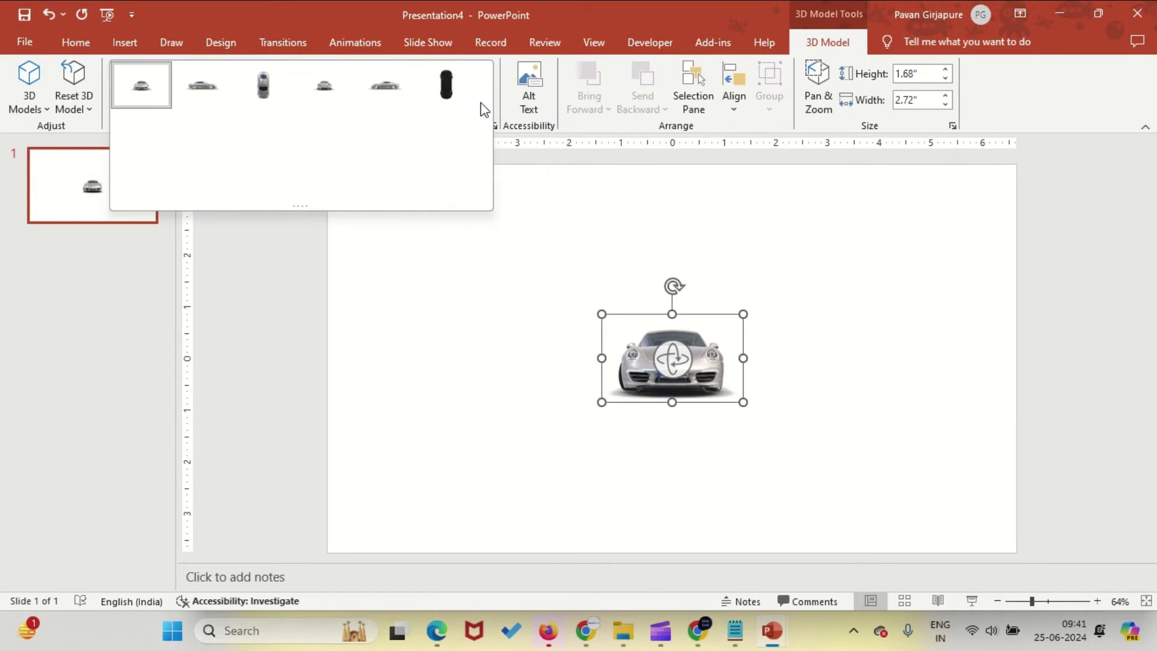
left_click(207, 90)
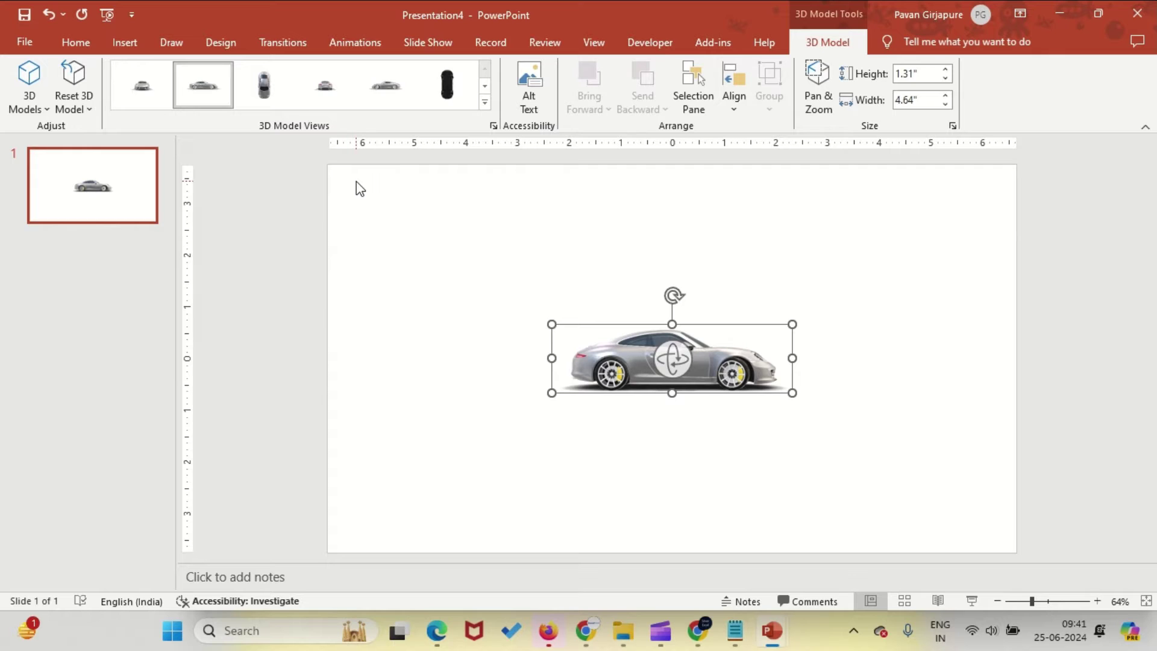
left_click(420, 208)
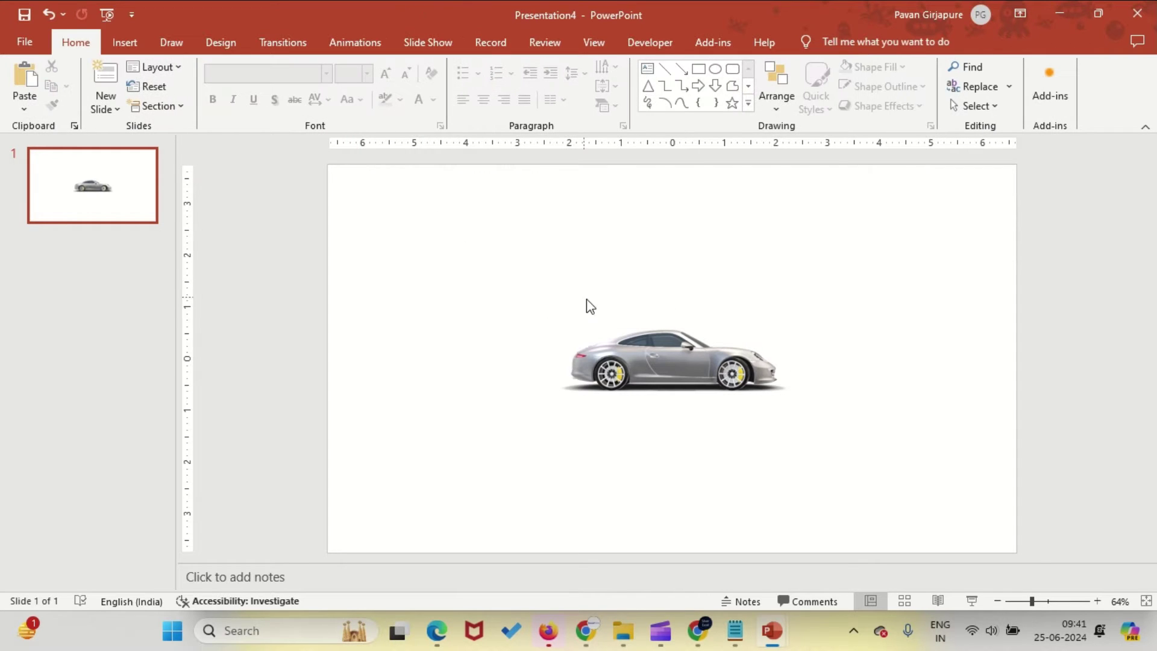
left_click(621, 345)
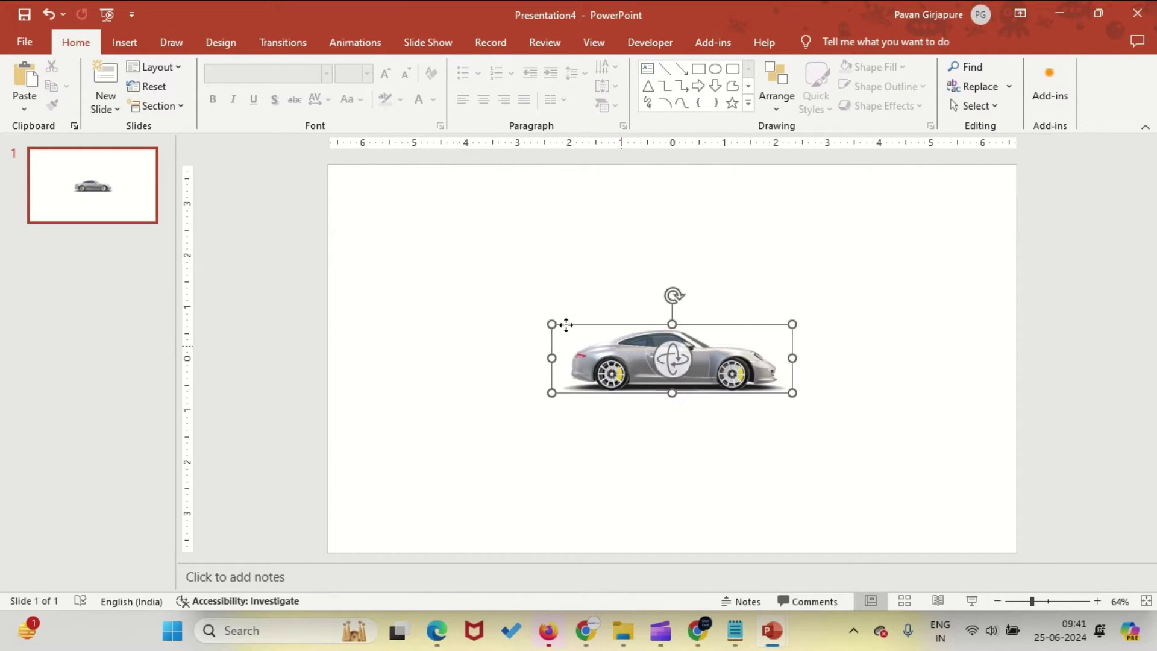
- Enlarge the car to about 3.58" by 12.46" and flip it with the fifth preset view
left_click_drag(552, 324, 547, 282)
left_click_drag(792, 393, 955, 453)
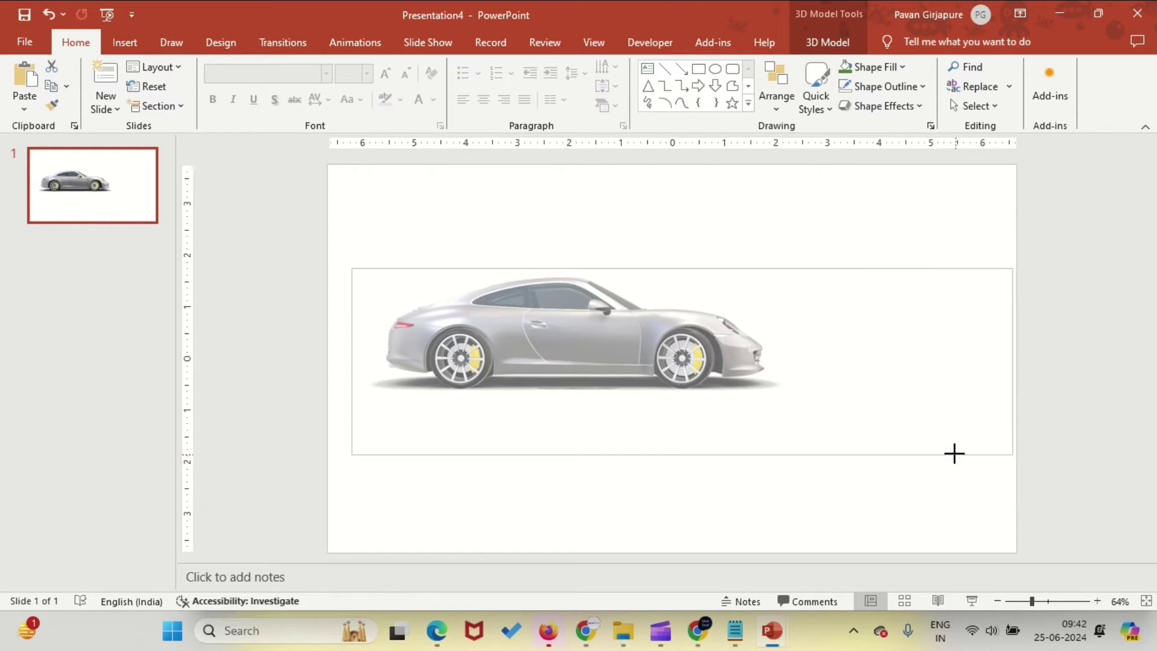
left_click_drag(903, 377, 894, 363)
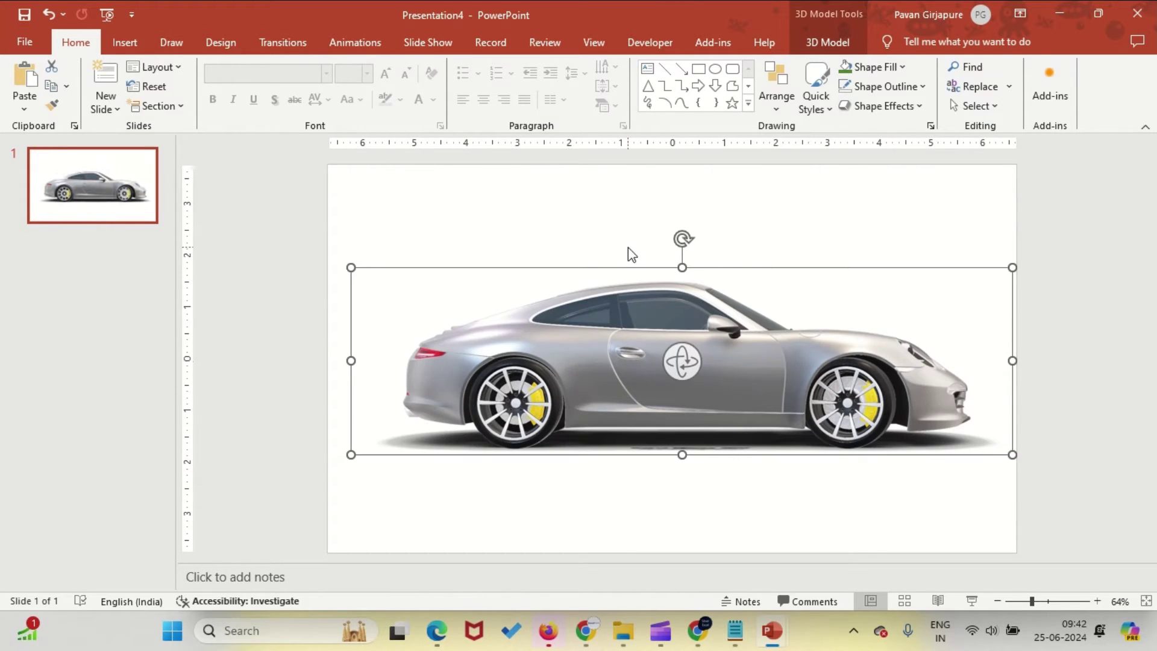
left_click(827, 44)
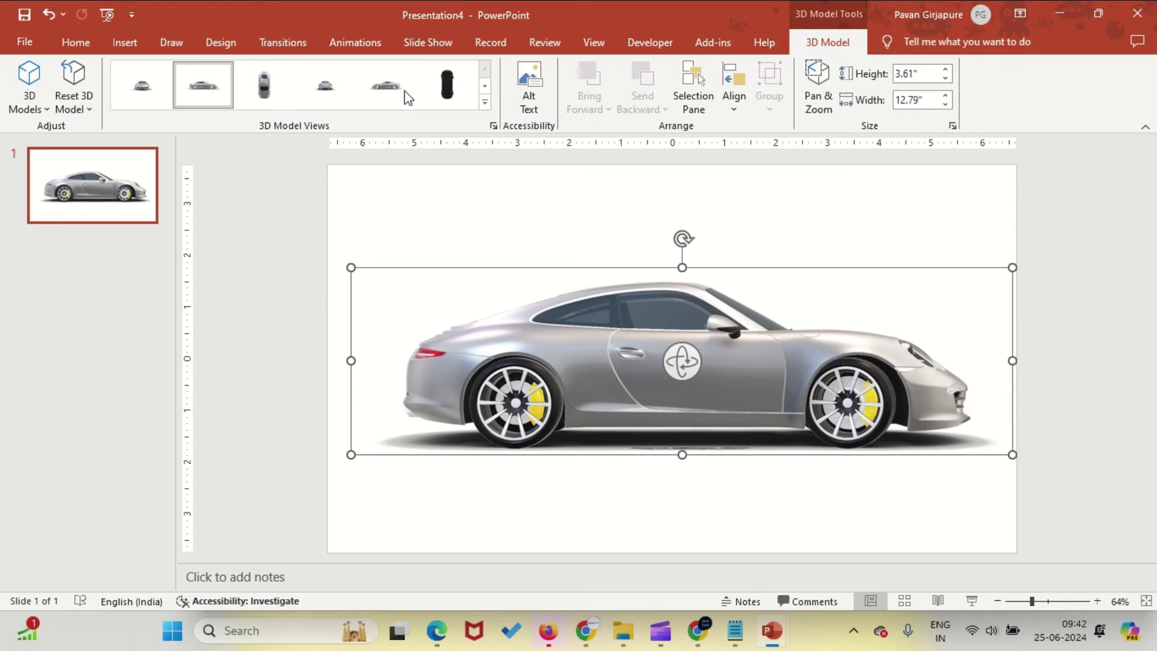
left_click(387, 91)
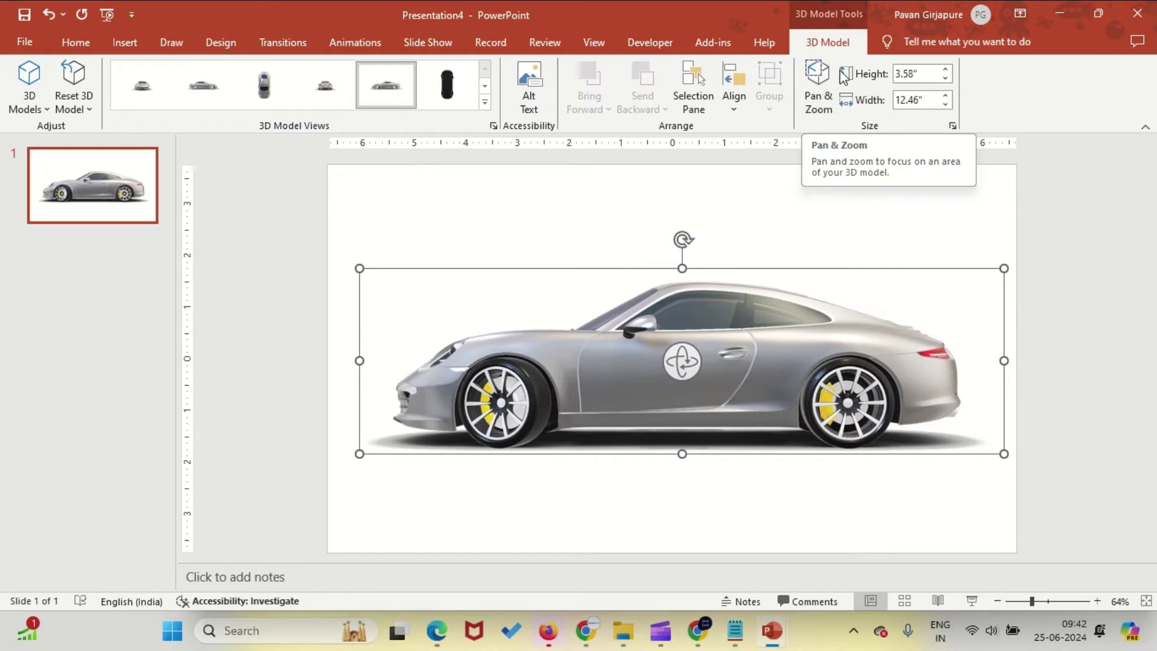
- Turn on Pan & Zoom for the Porsche model
left_click(819, 96)
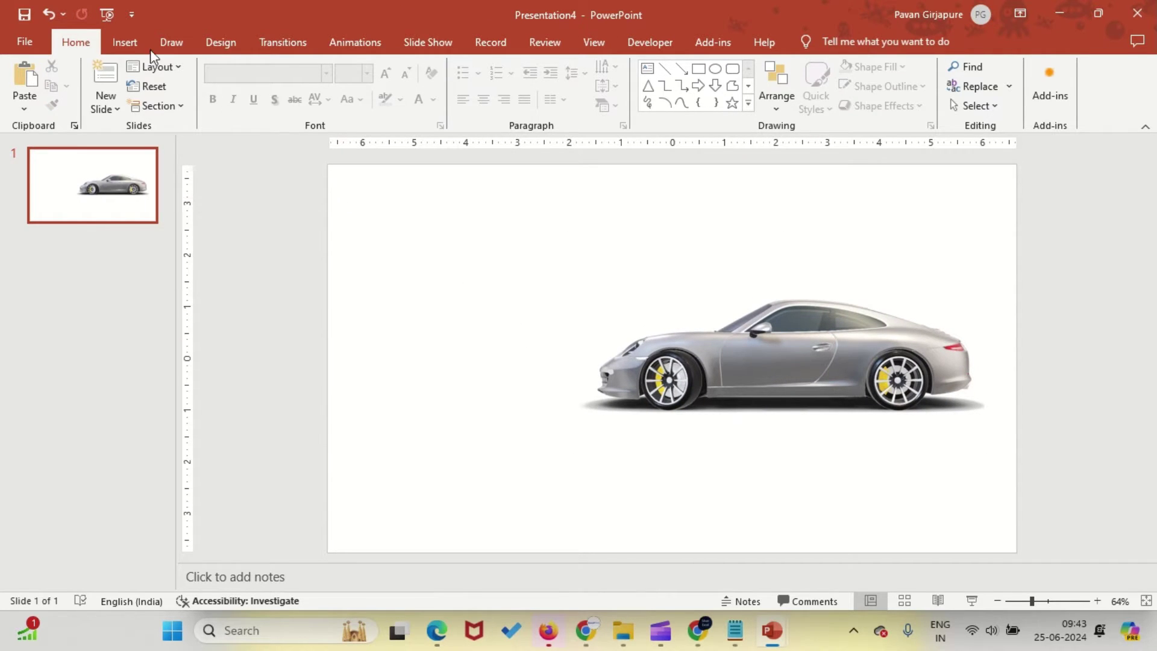
- Draw a rectangle covering the left half of the slide
left_click(122, 43)
left_click(273, 84)
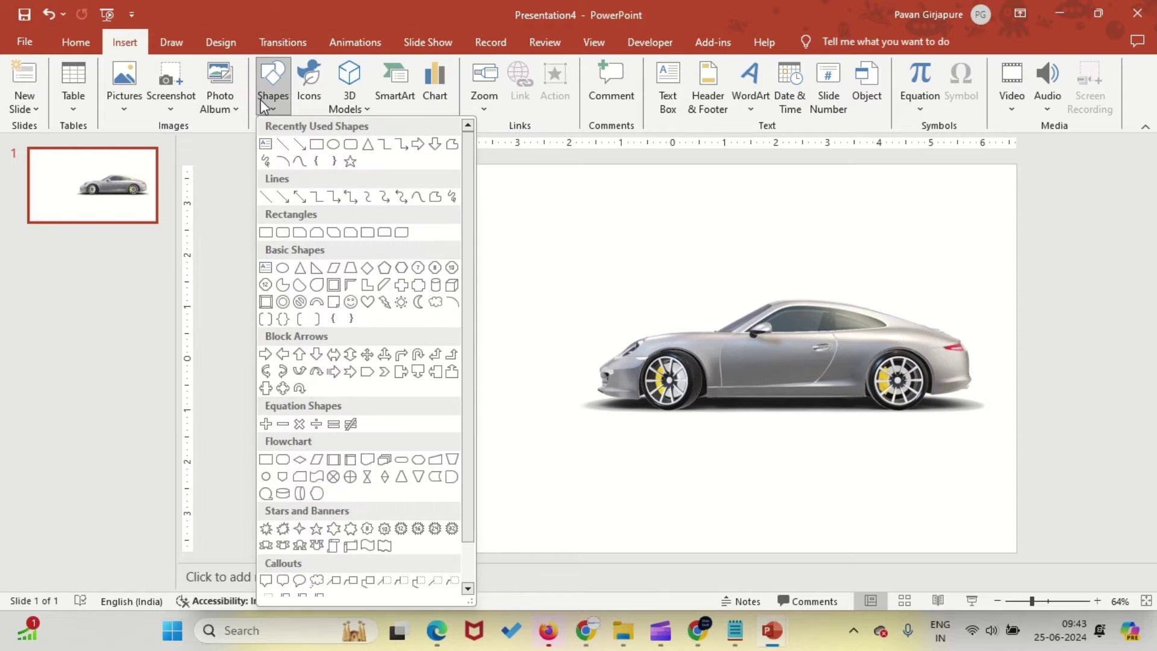
left_click(313, 146)
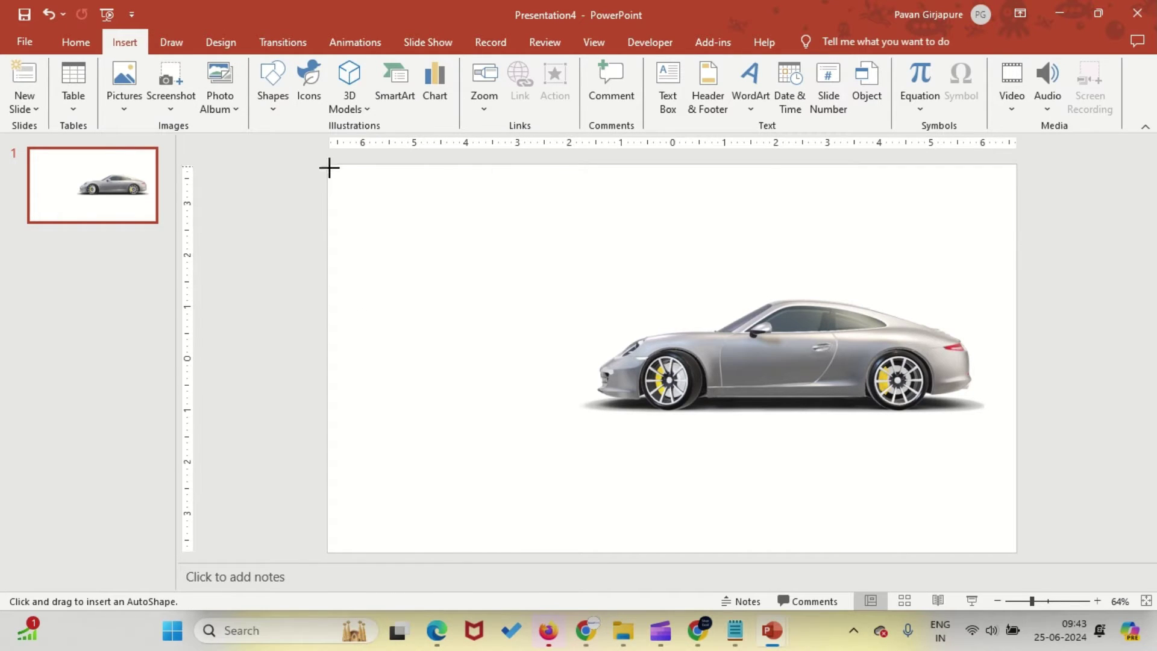
left_click_drag(329, 168, 673, 551)
- Give the rectangle a solid black fill with no outline and send it behind the car
right_click(519, 187)
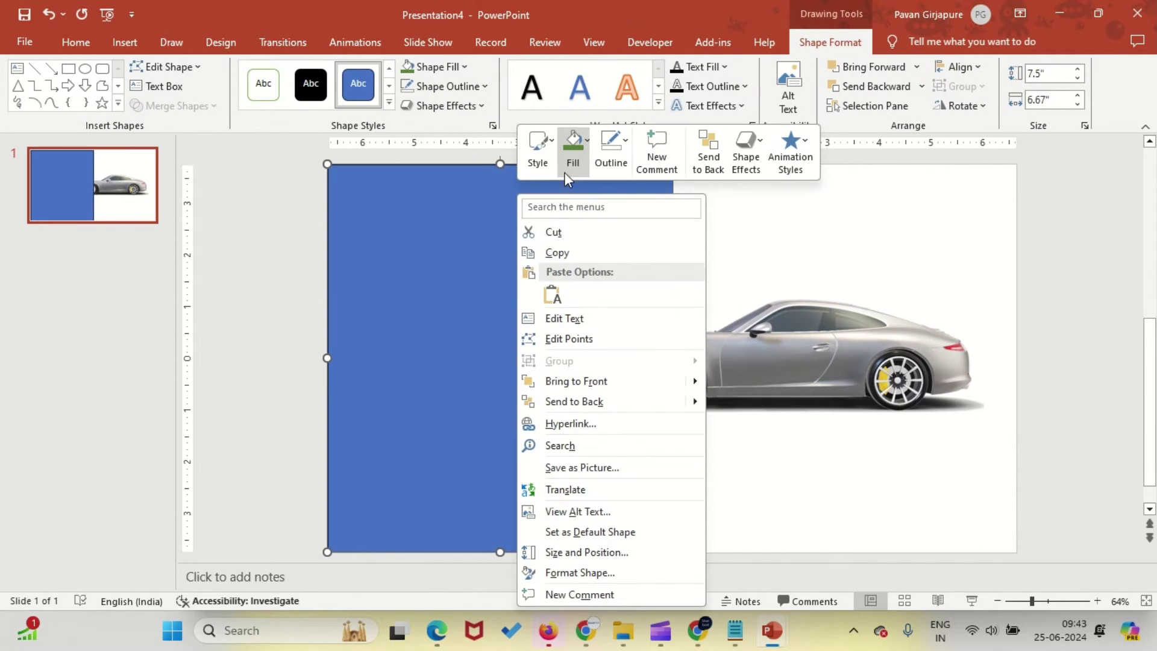
left_click(571, 153)
left_click(579, 235)
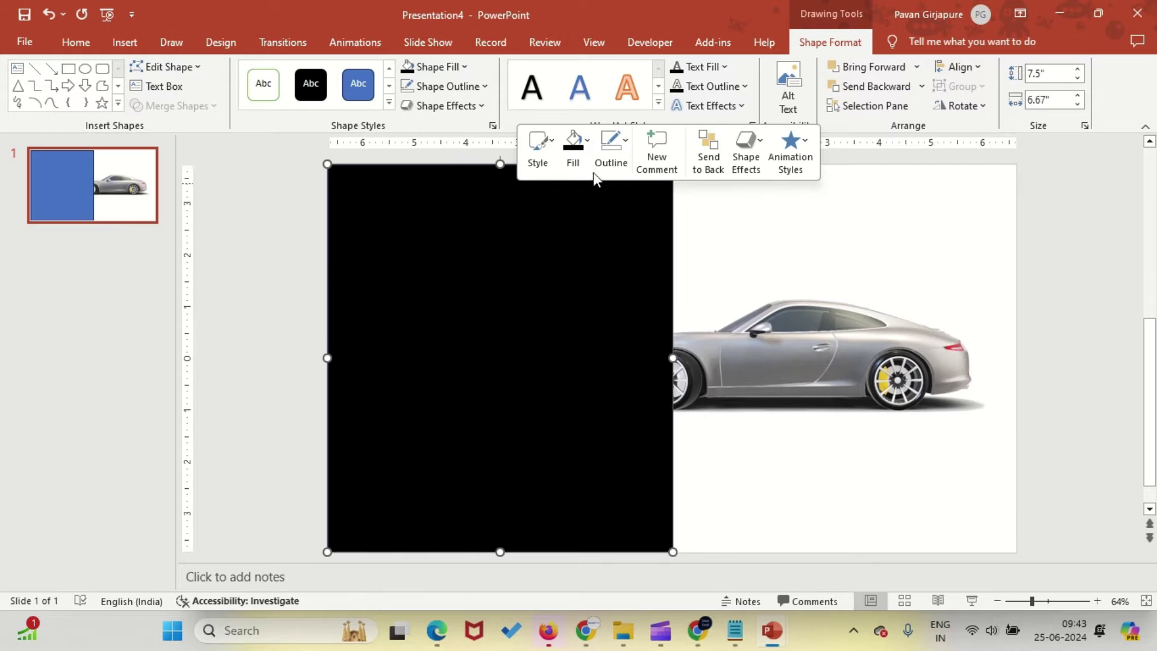
left_click(601, 153)
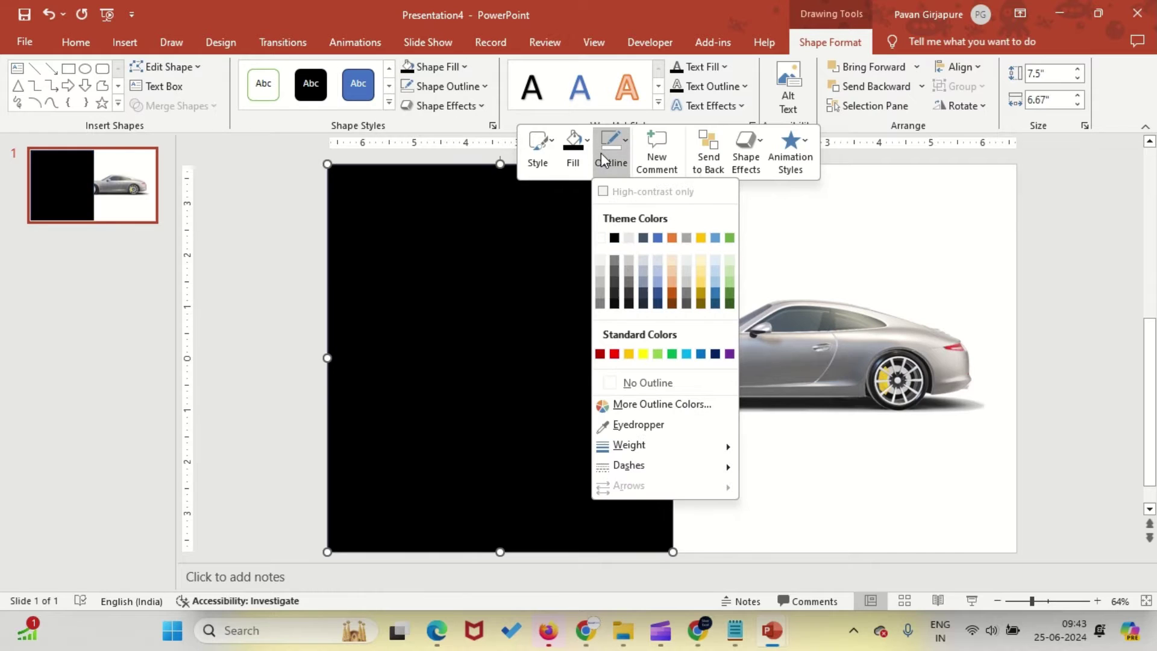
left_click(624, 382)
right_click(613, 267)
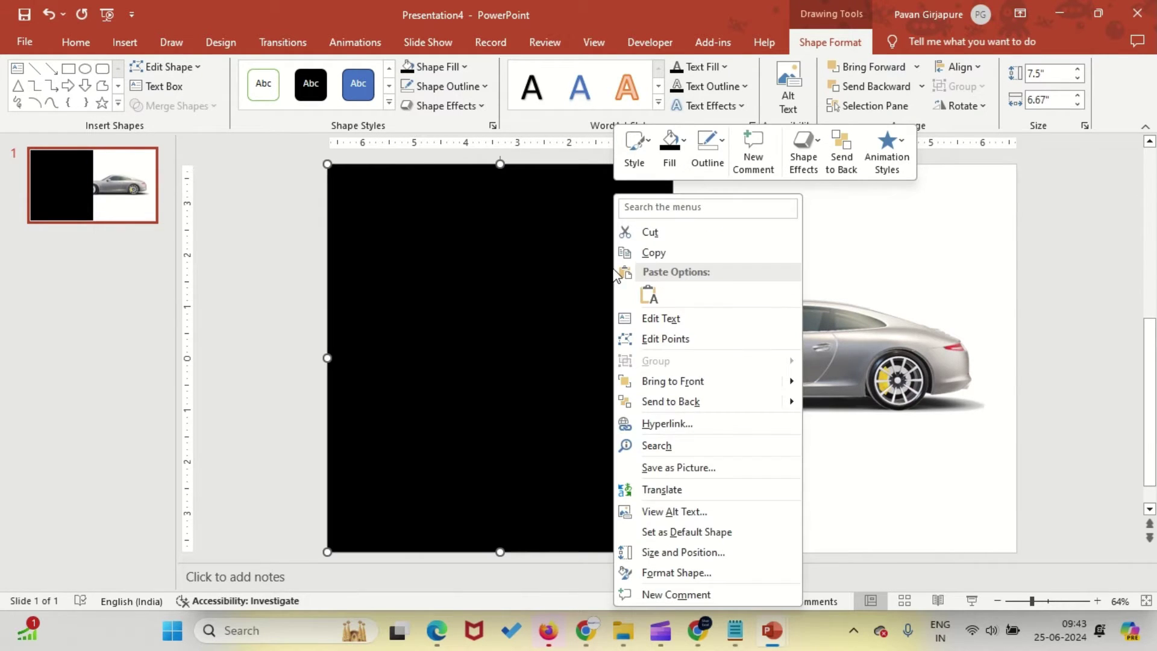
left_click(669, 401)
- Turn the car to a right-facing side view and move it to straddle both halves
left_click(761, 253)
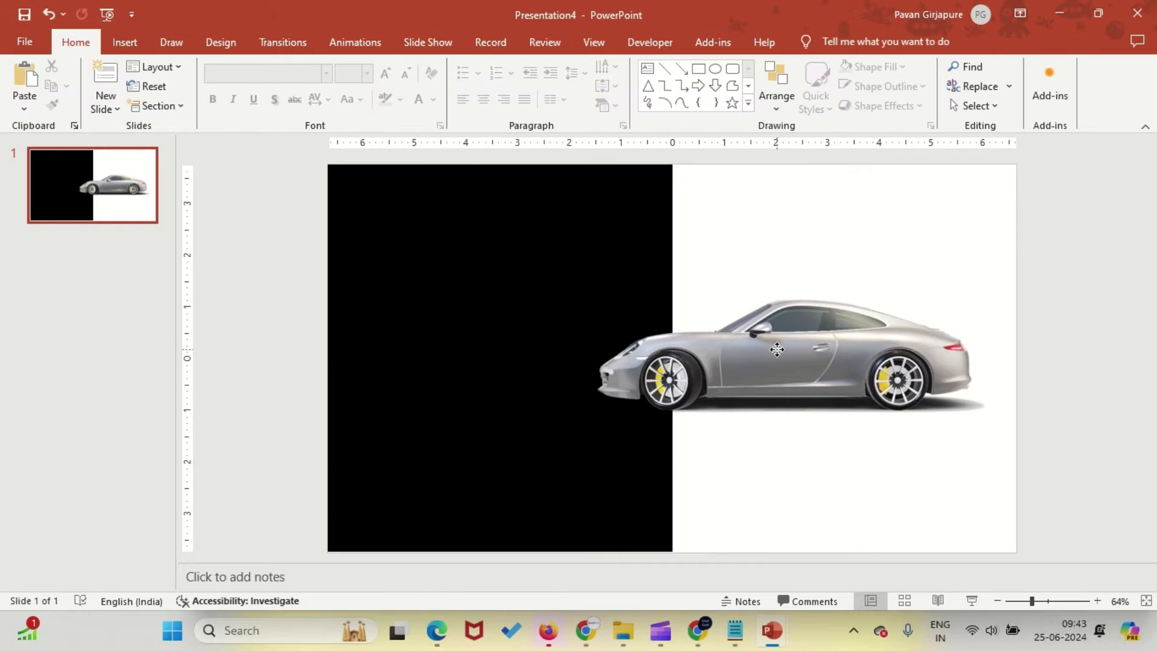
left_click(821, 358)
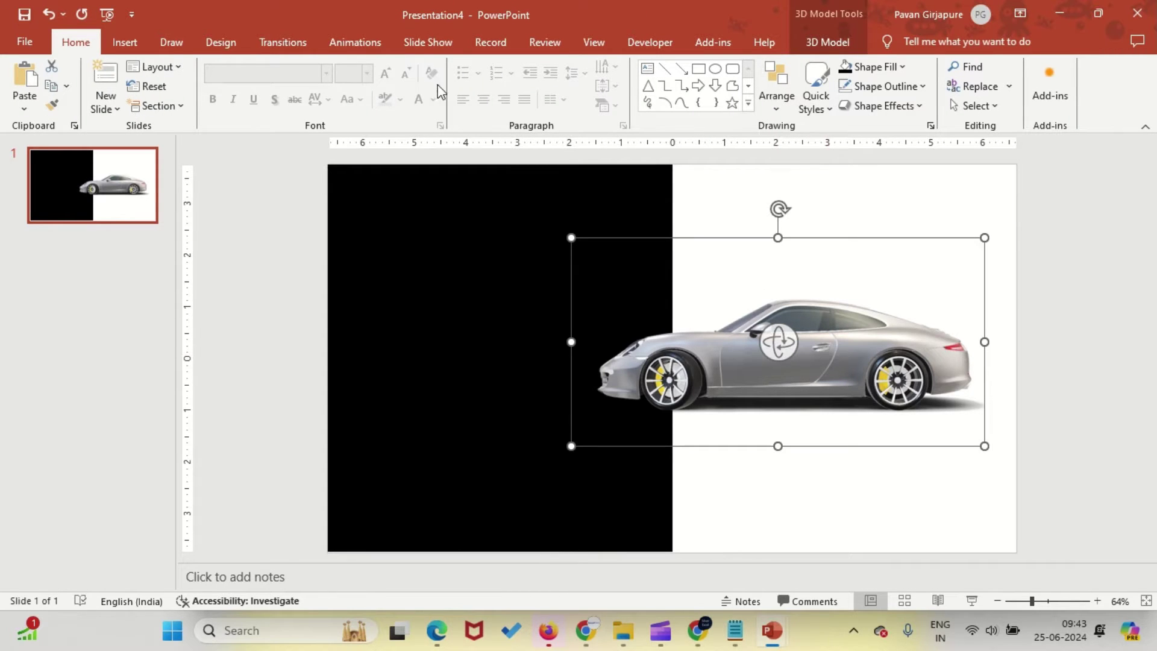
left_click(827, 41)
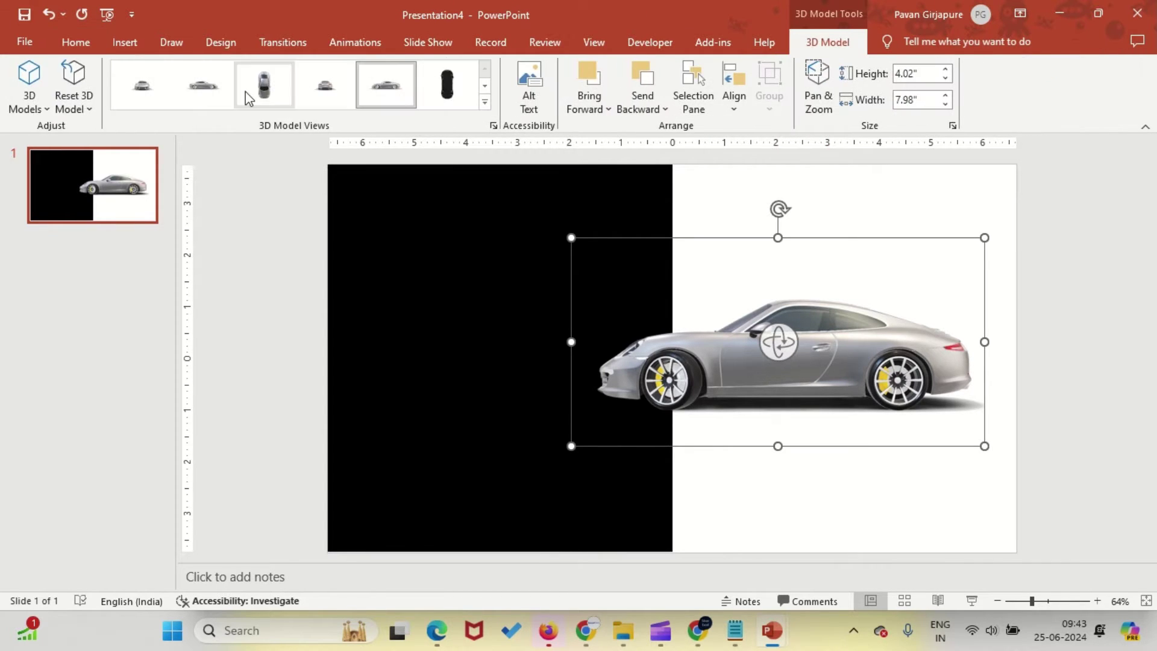
left_click(201, 93)
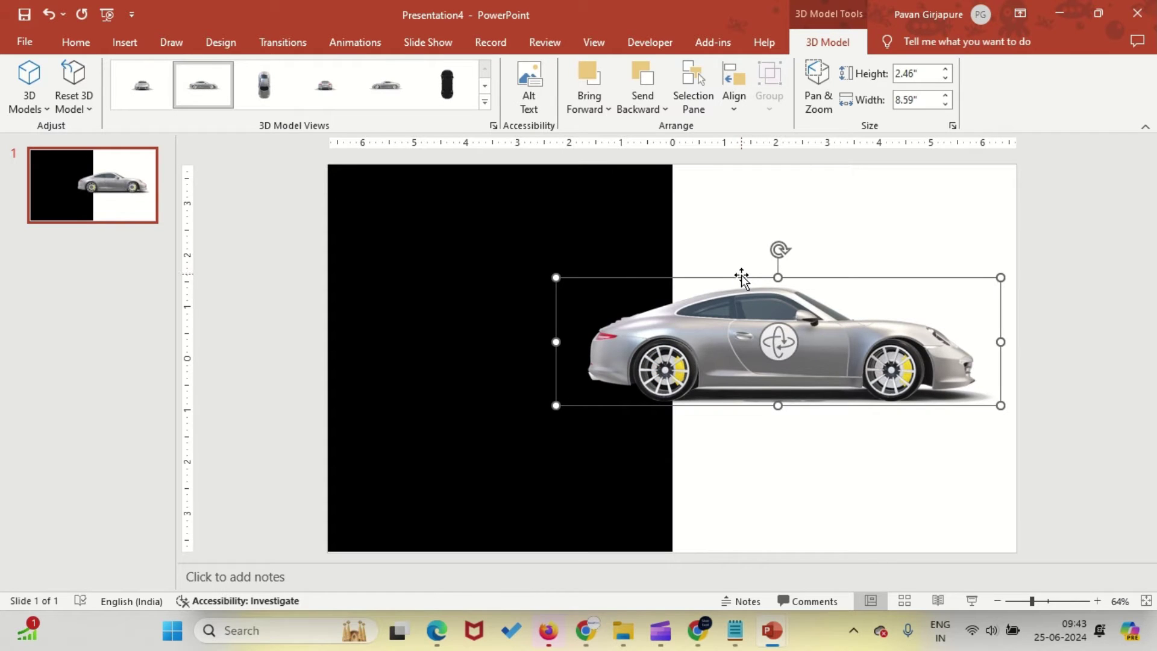
left_click_drag(741, 276, 648, 323)
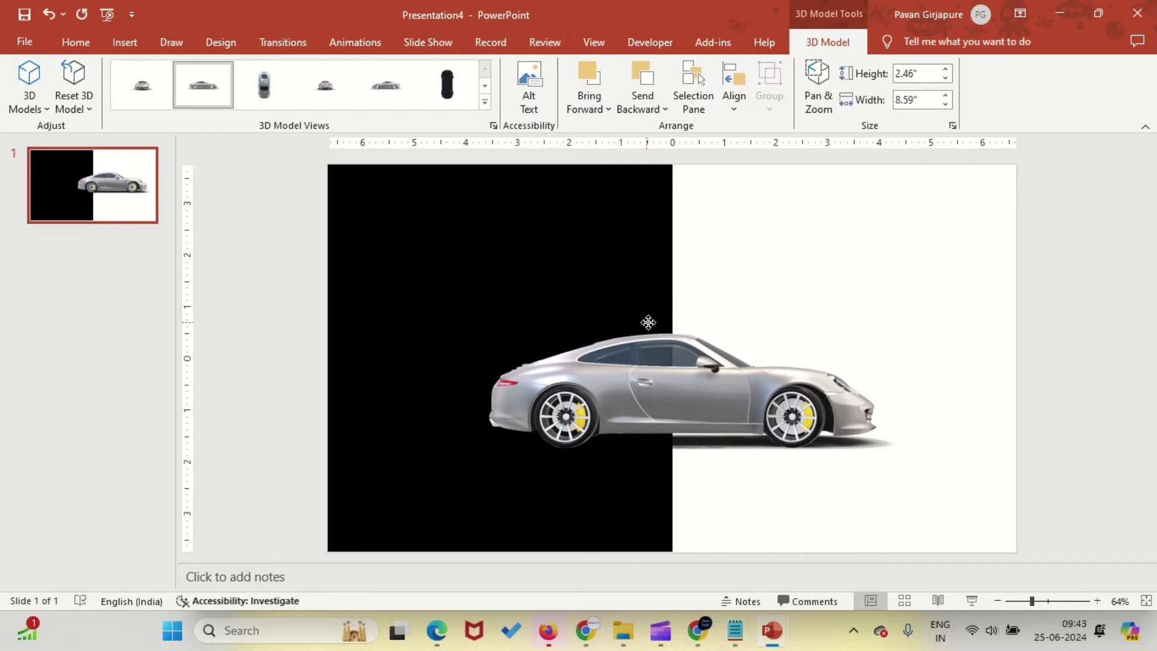
- Duplicate slide 1 and turn the car on slide 2 to face left
left_click(836, 271)
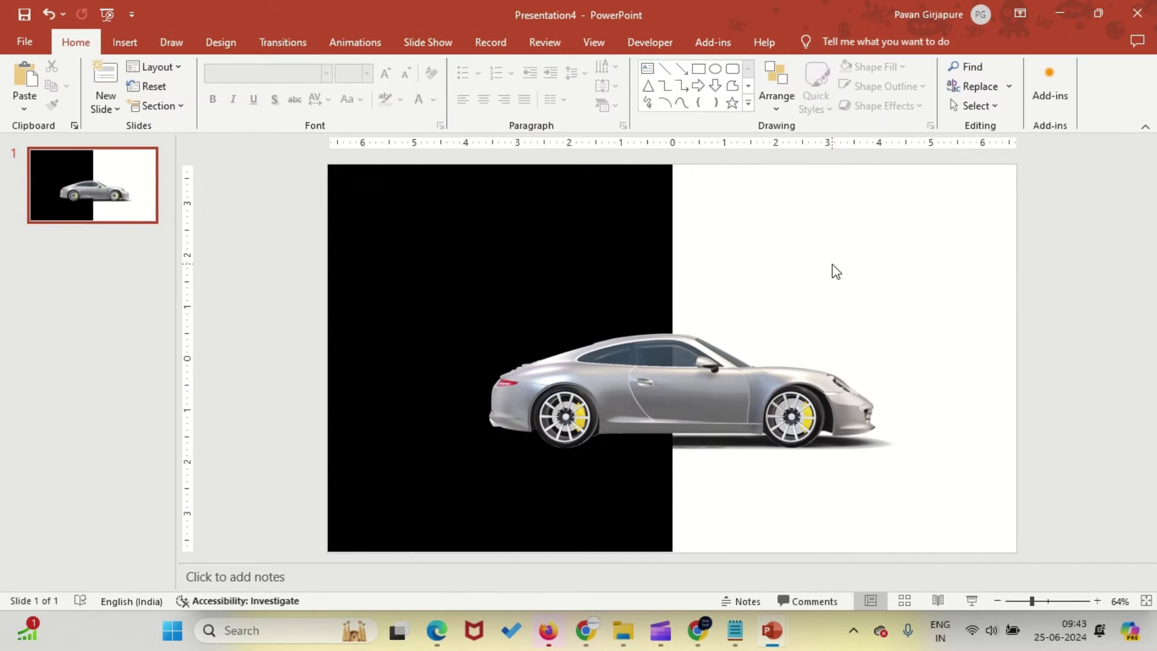
right_click(131, 196)
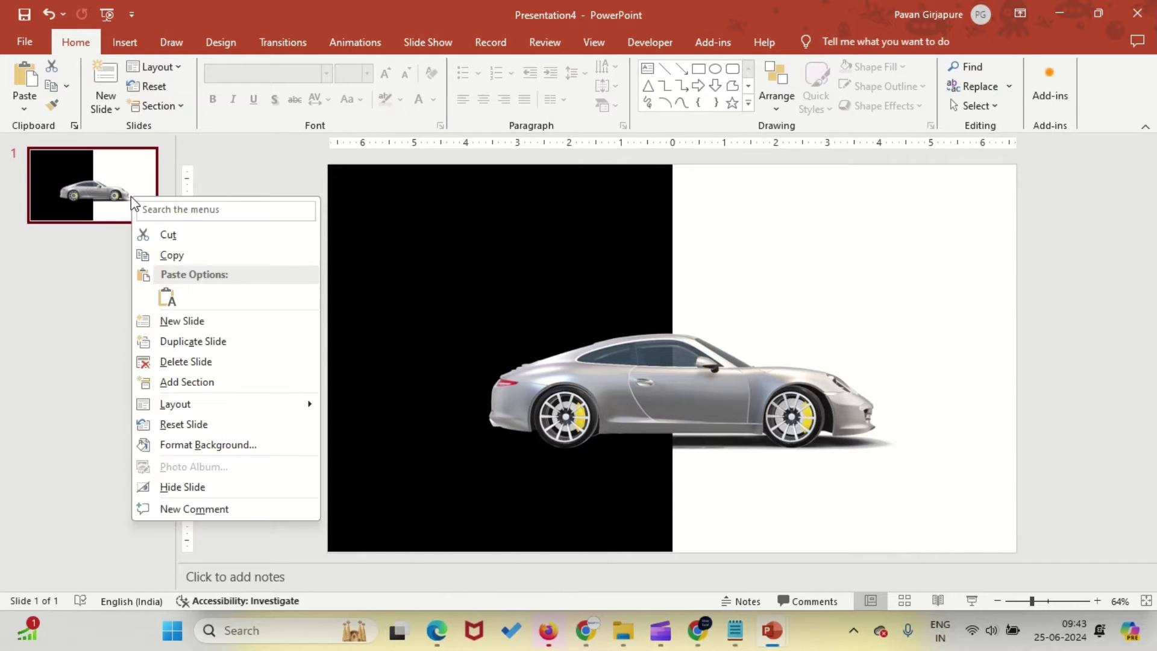
left_click(167, 341)
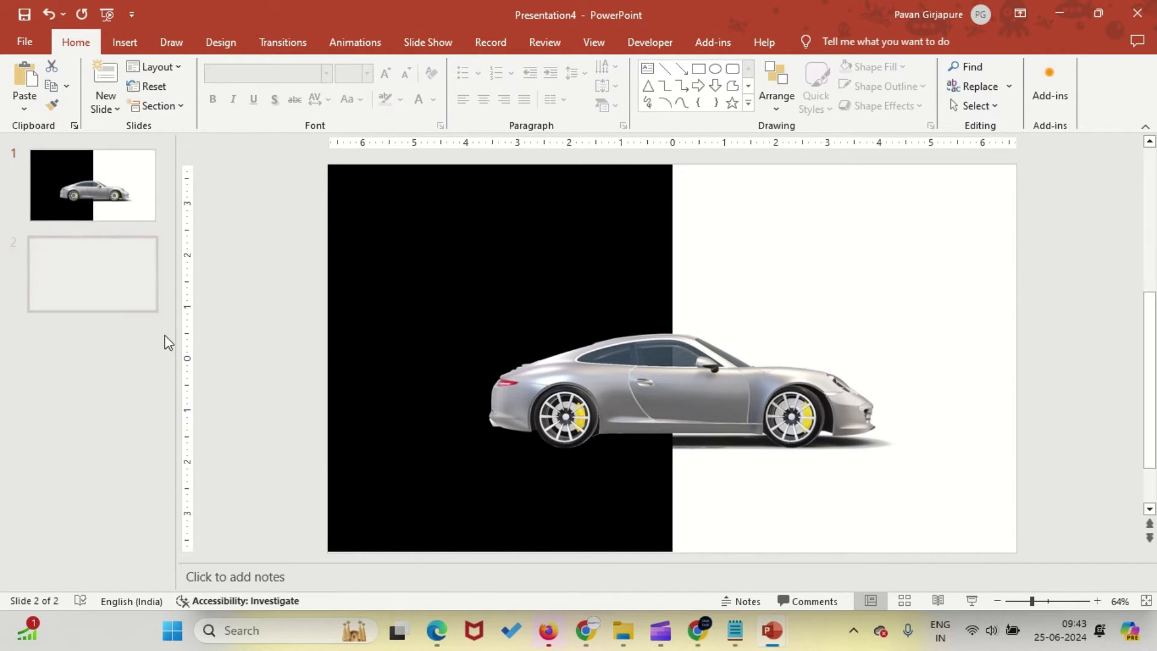
left_click(627, 393)
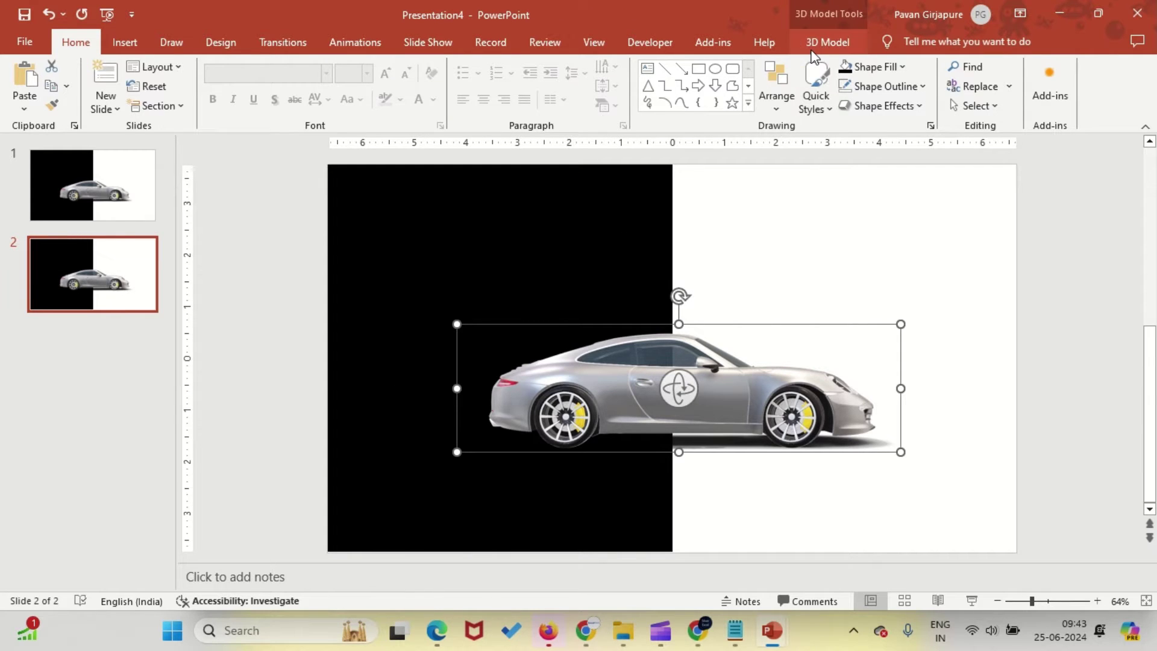
left_click(827, 42)
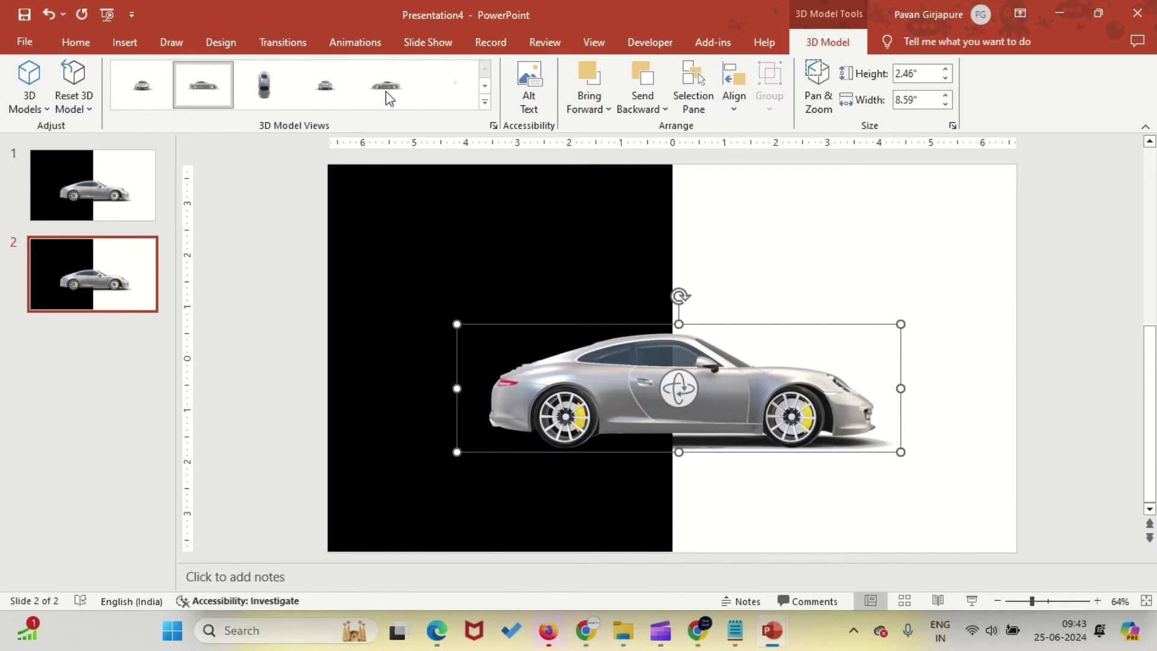
left_click(385, 88)
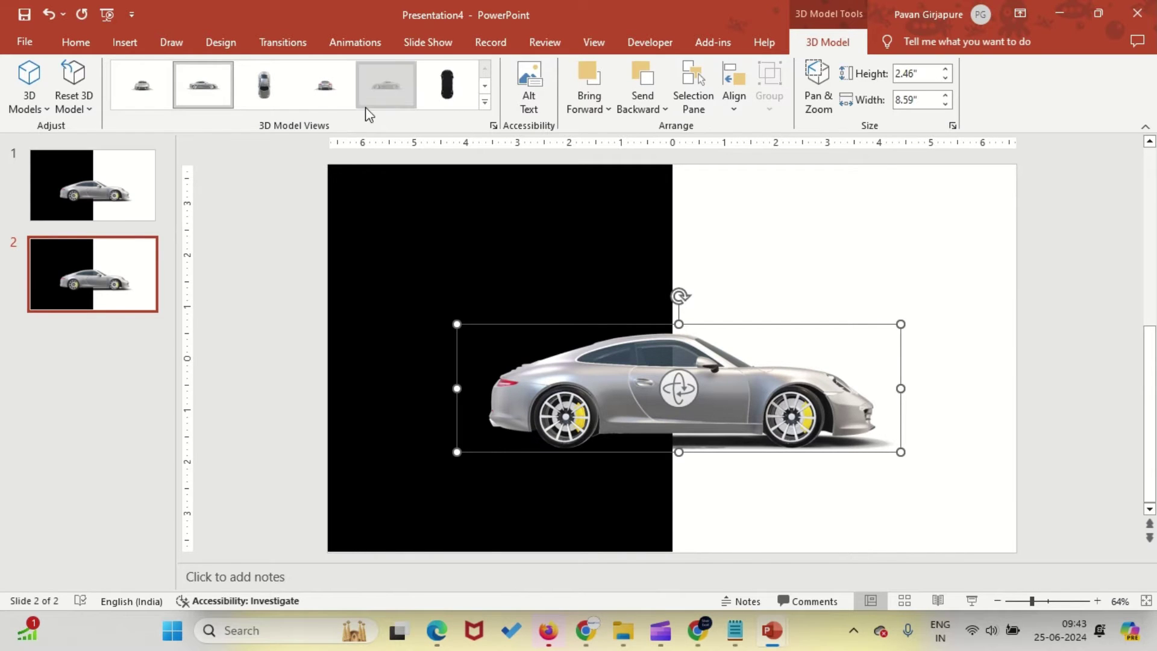
- Apply the Morph transition to slide 2 and move the black rectangle to the right half
left_click(294, 182)
left_click(503, 203)
key("alt+k")
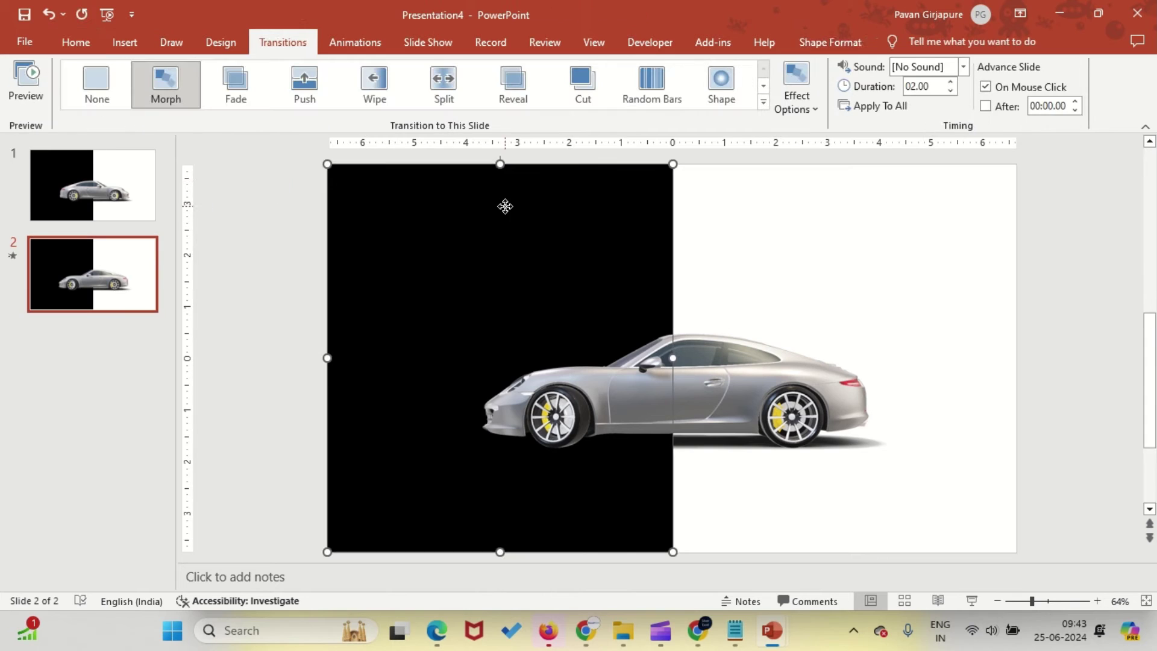
left_click_drag(464, 214, 808, 211)
left_click(1048, 249)
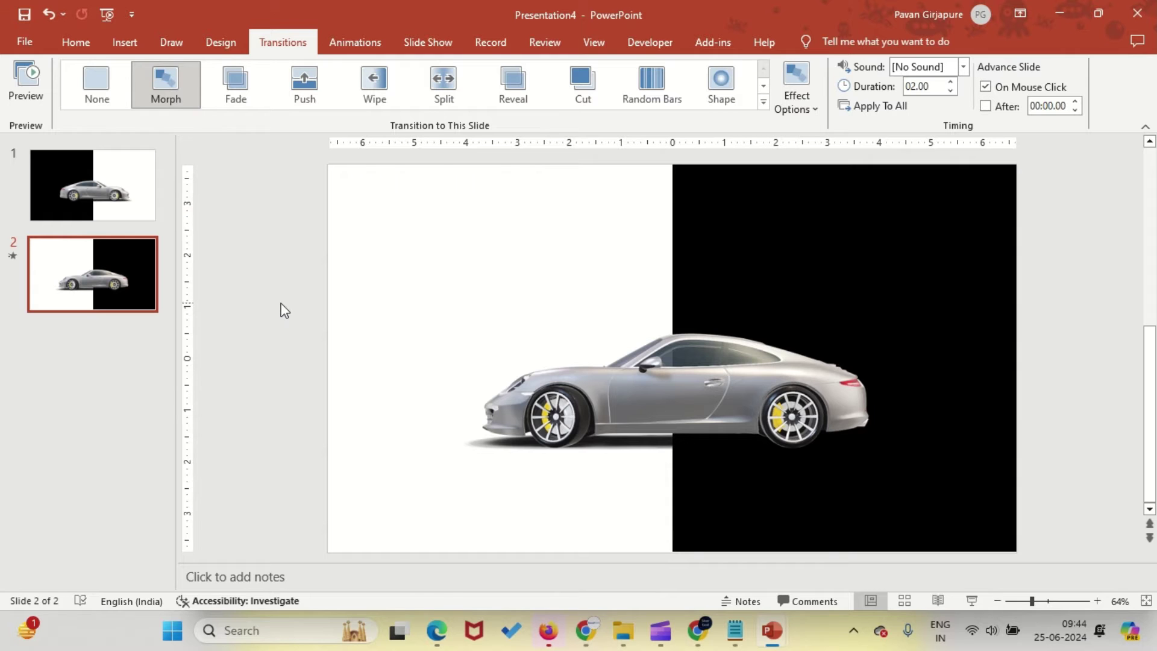
- Duplicate slide 2 as slide 3 and select its car model
right_click(150, 298)
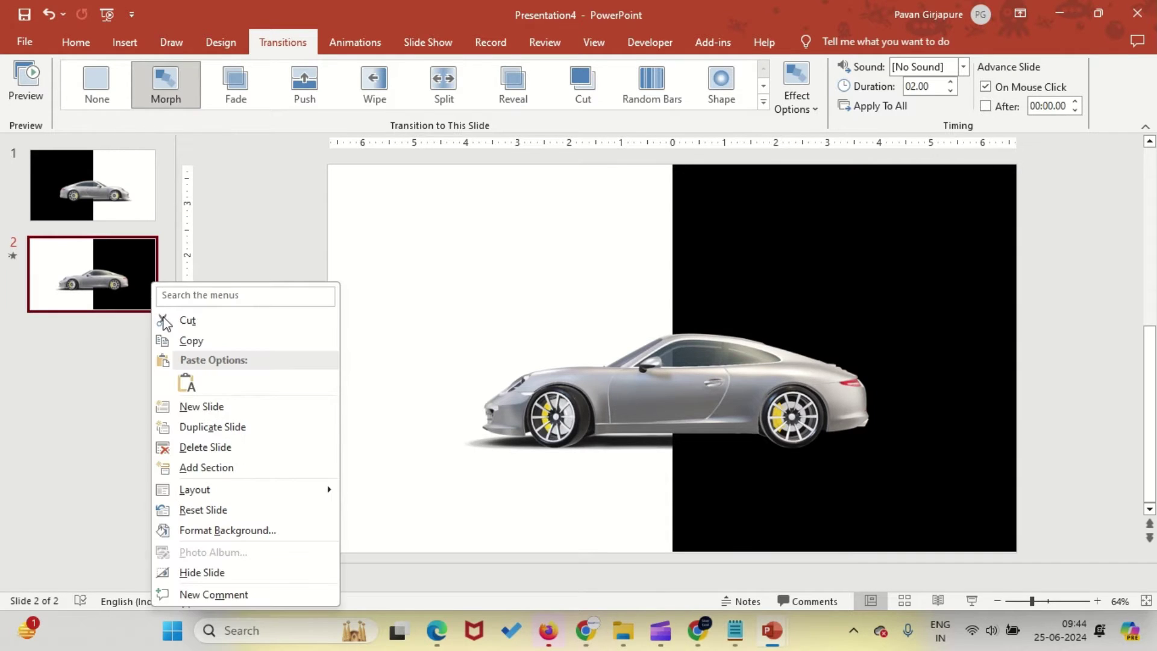
left_click(225, 427)
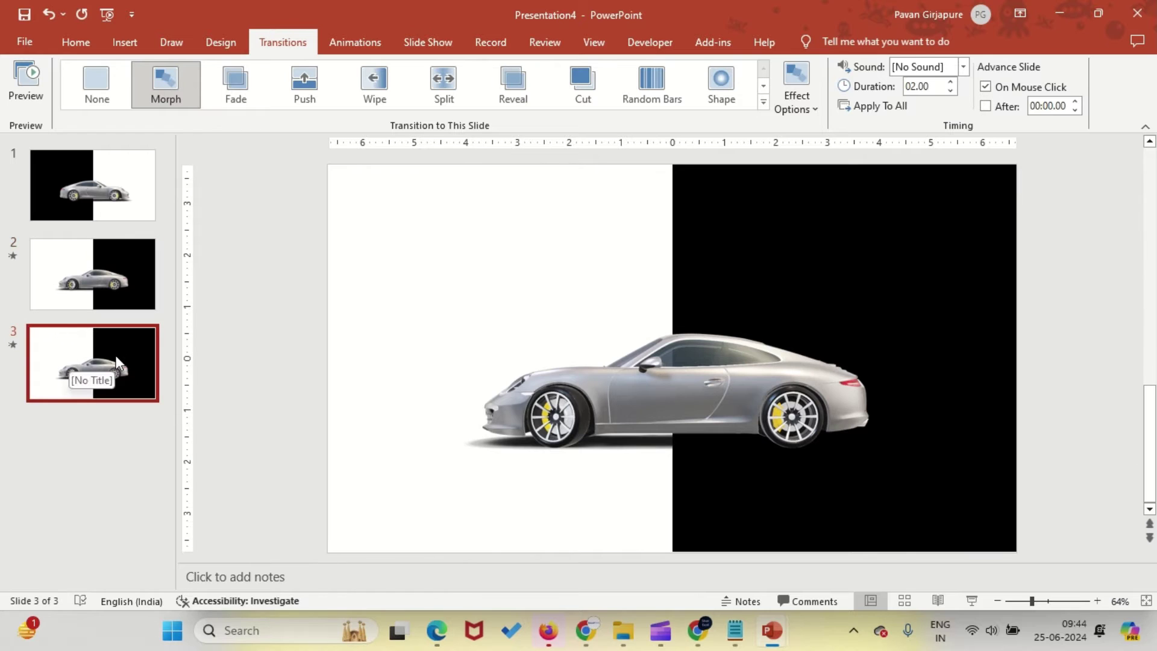
left_click(711, 419)
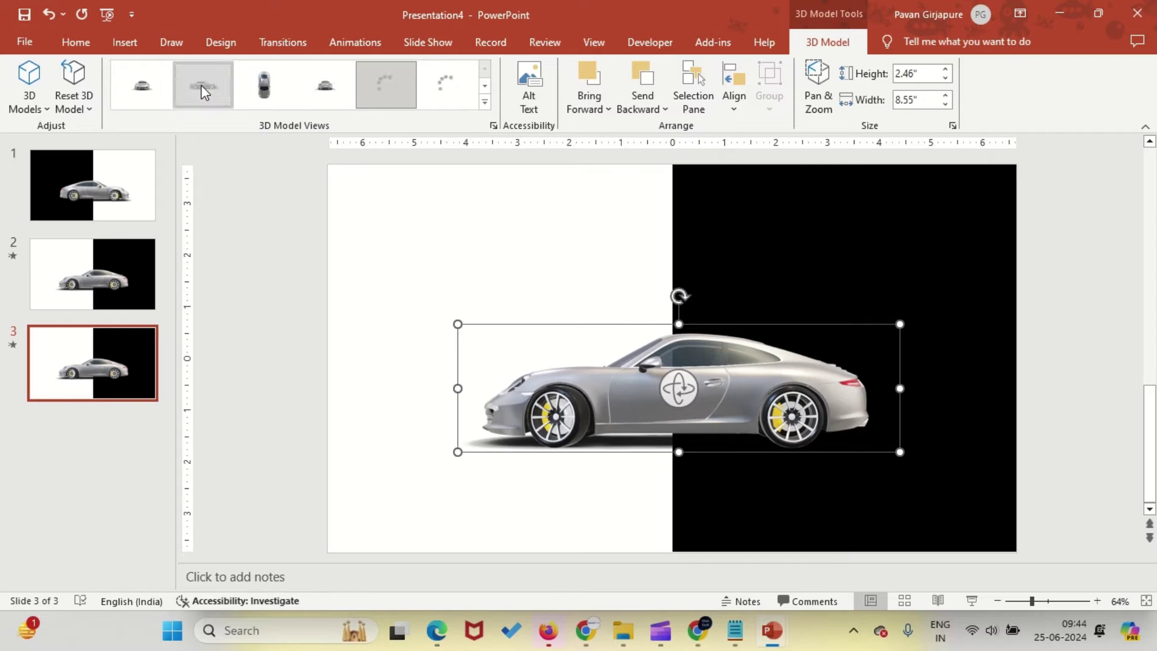
- Face the car right and reshape the black rectangle into a full-width top band
left_click(203, 88)
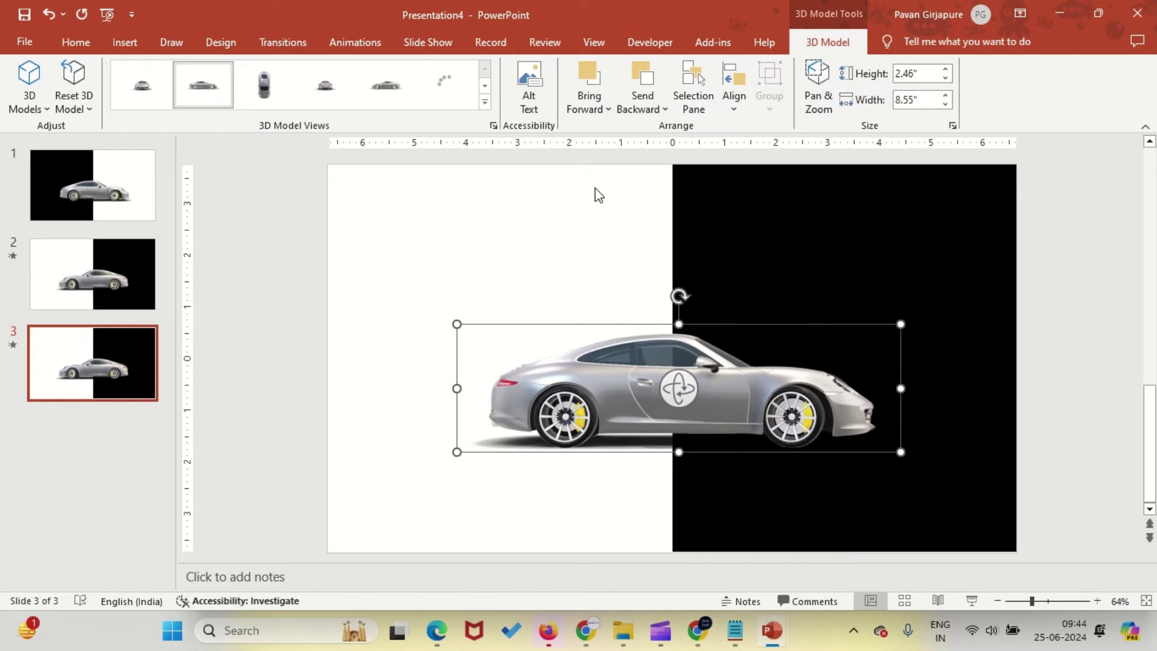
left_click_drag(687, 212, 369, 209)
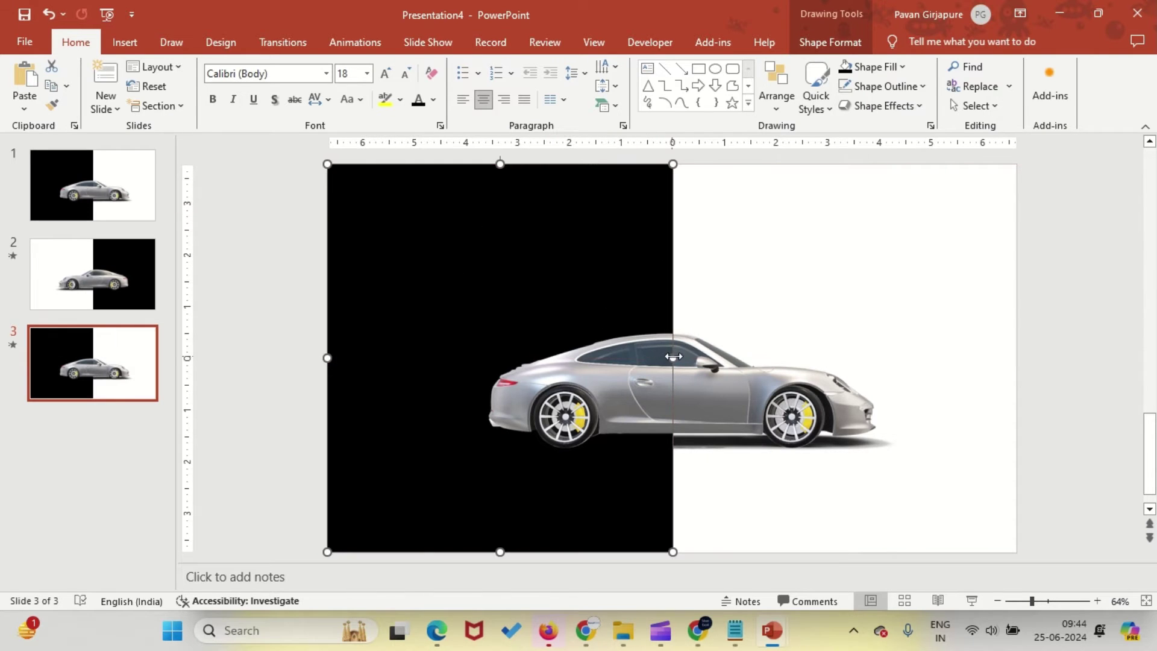
left_click_drag(673, 357, 1016, 359)
left_click_drag(670, 546, 674, 421)
left_click(562, 478)
- Lower the car slightly so it sits across the band's lower edge
left_click(436, 397)
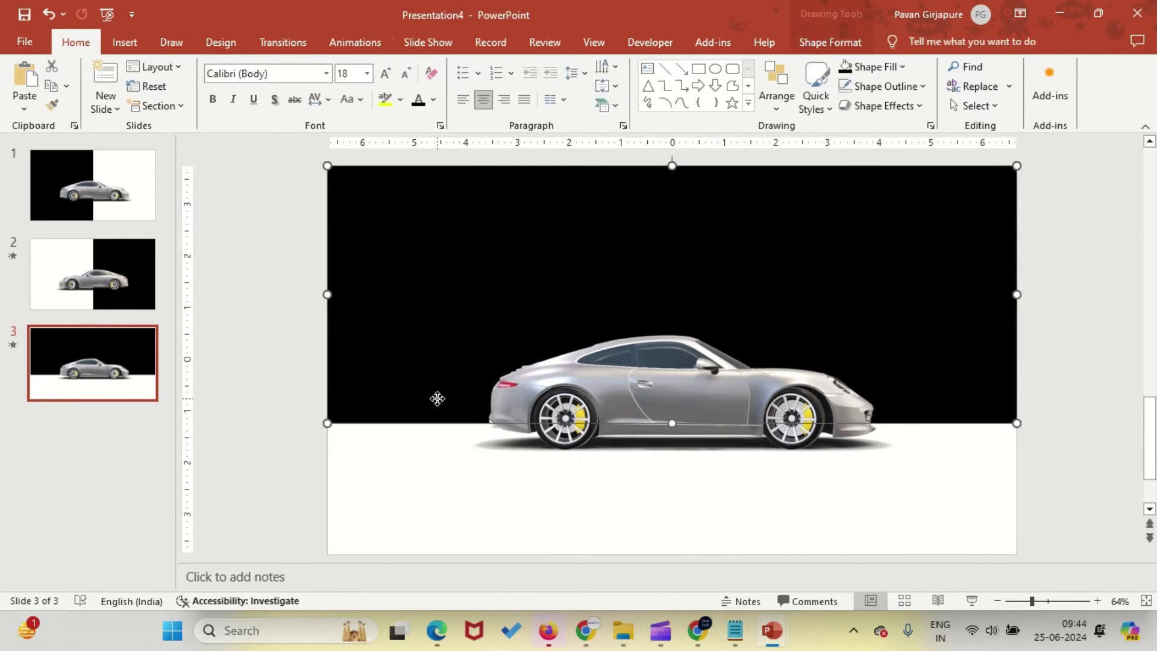
left_click(663, 410)
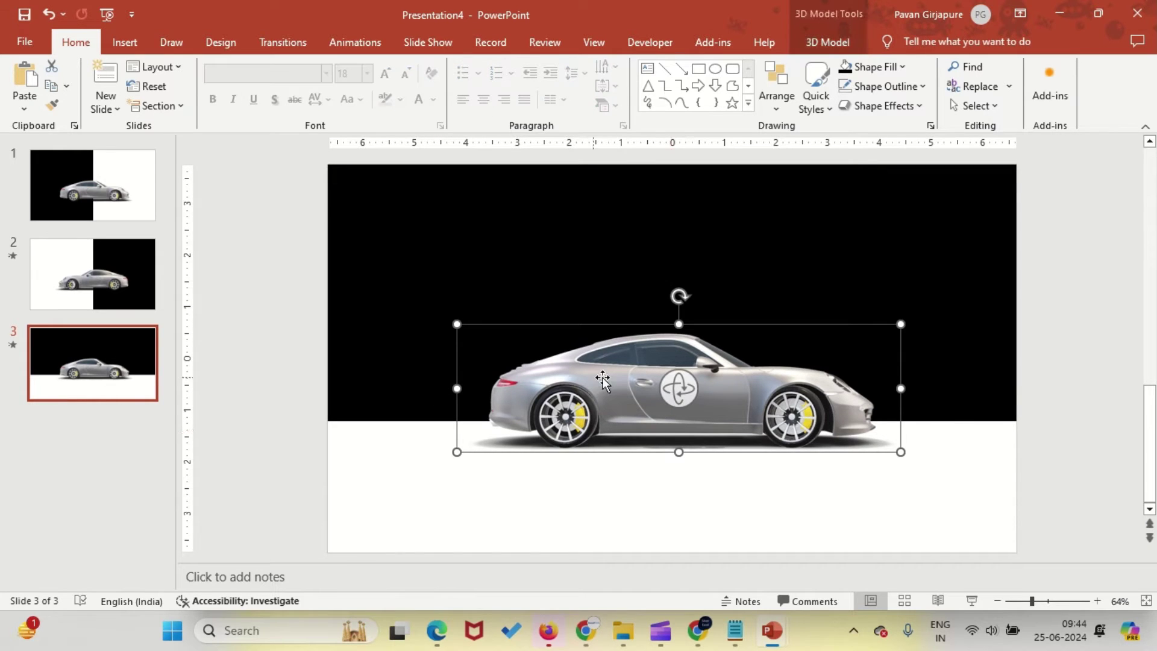
mouse_move(635, 382)
left_mouse_down()
mouse_move(637, 416)
mouse_move(674, 443)
left_mouse_up()
left_click(524, 312)
- Draw a text box above the car on slide 3
left_click(1079, 427)
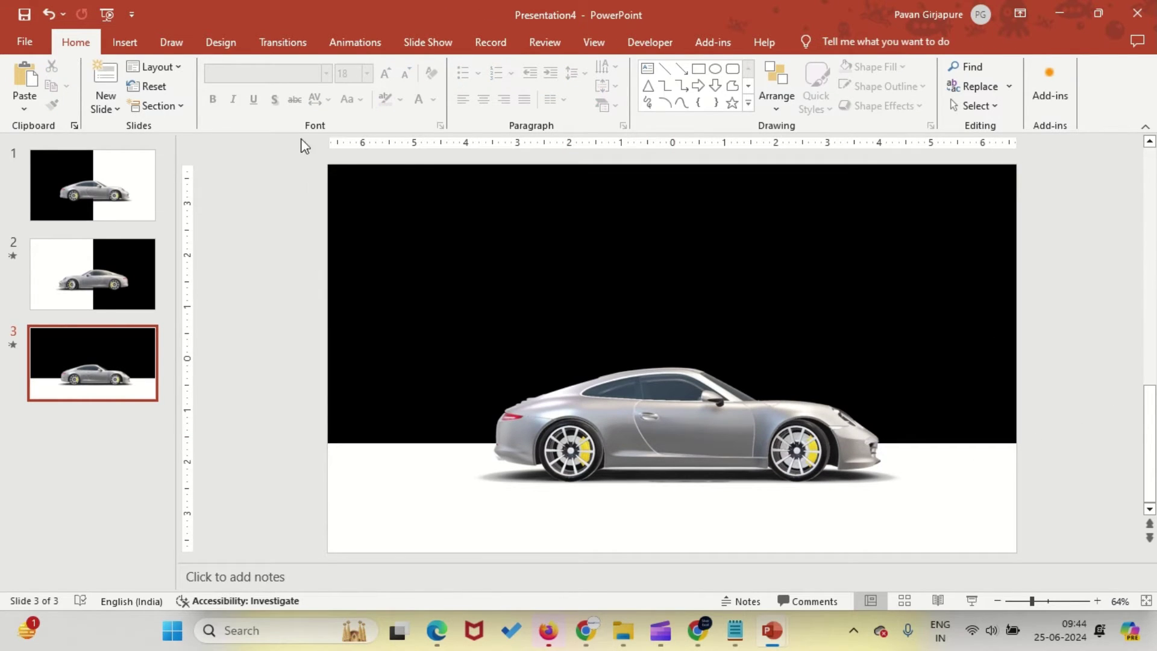
left_click(134, 42)
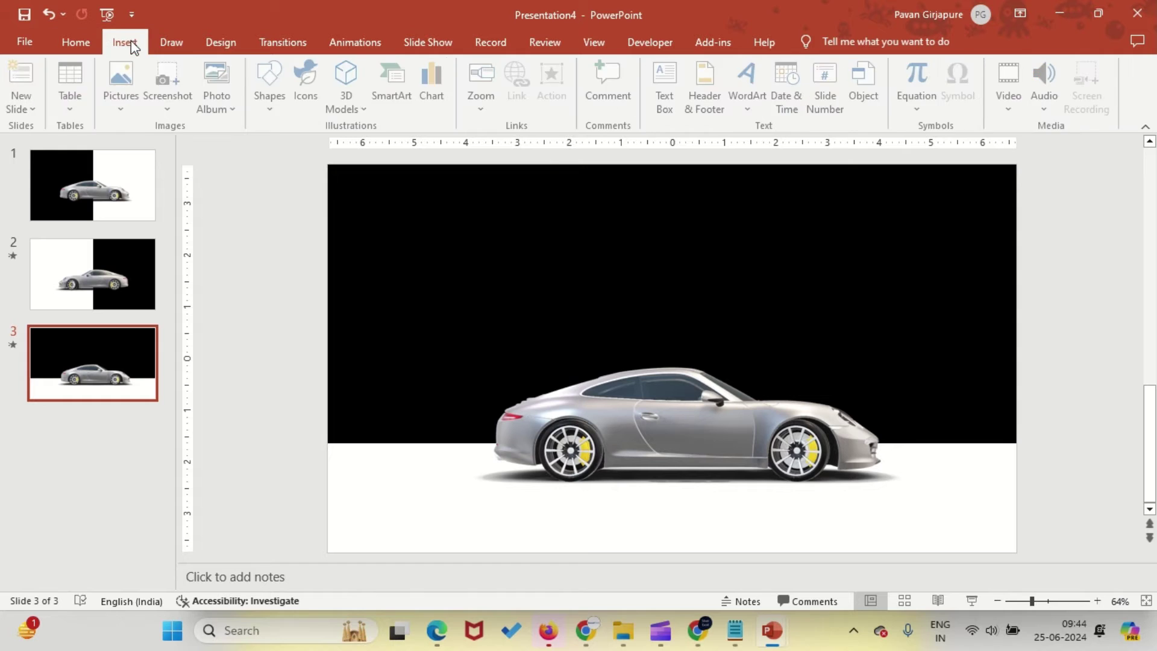
left_click(654, 97)
left_click_drag(580, 305, 843, 316)
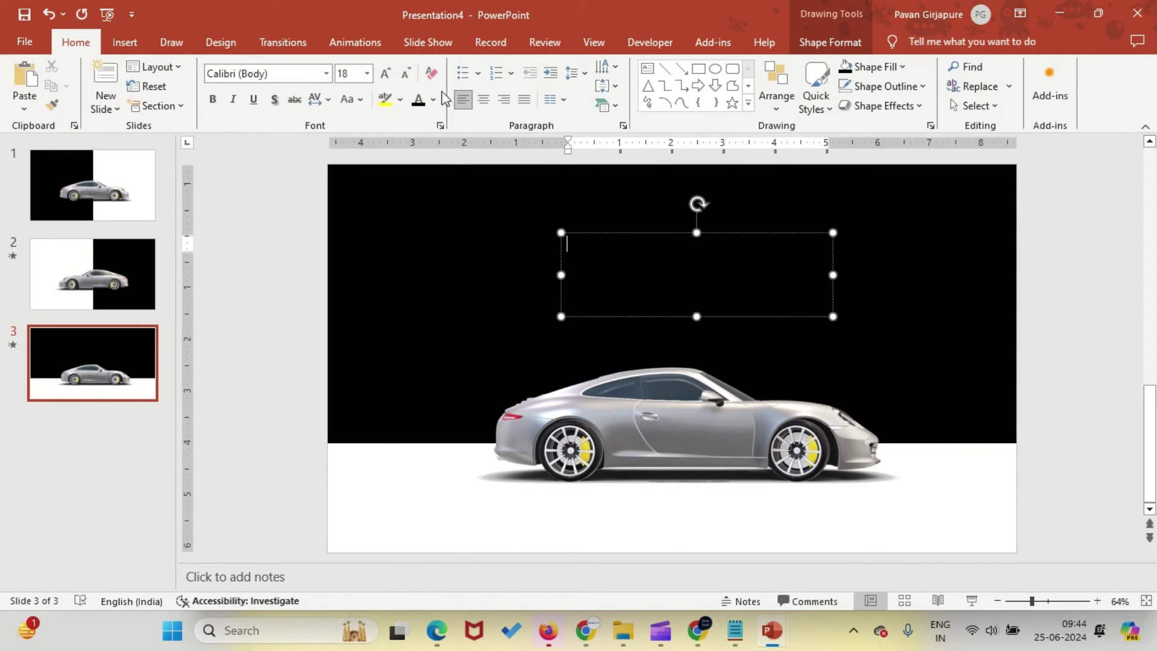
- Set white 911 Porscha text at size 45 and type 'PORSCHE'
left_click(433, 100)
left_click(429, 169)
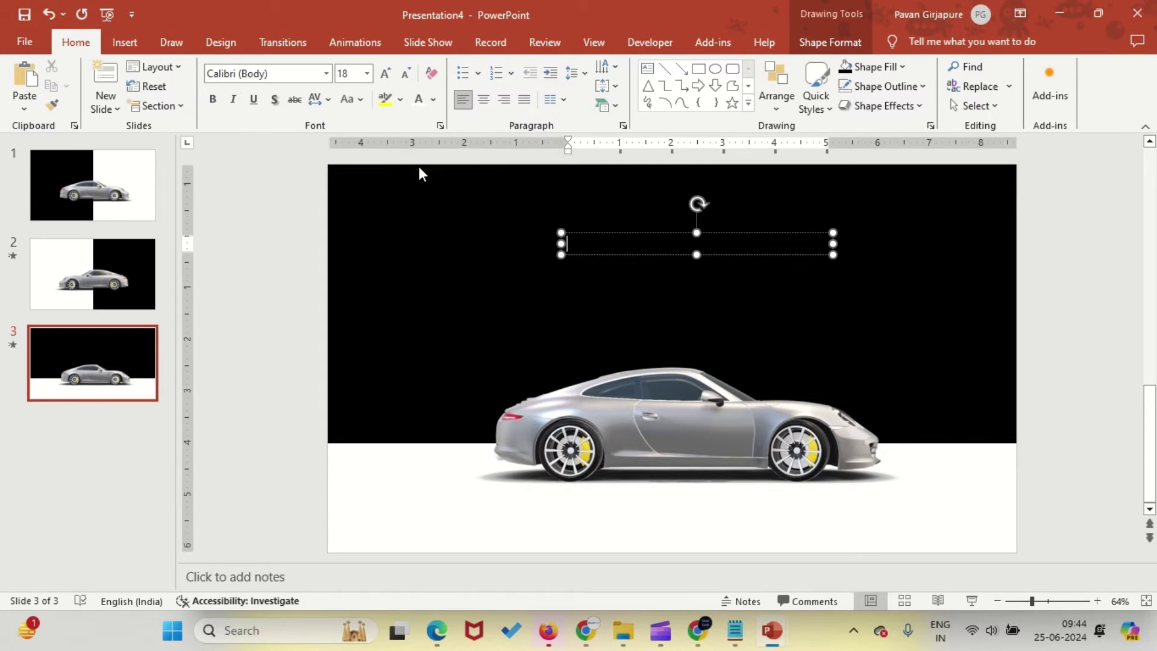
left_click(326, 73)
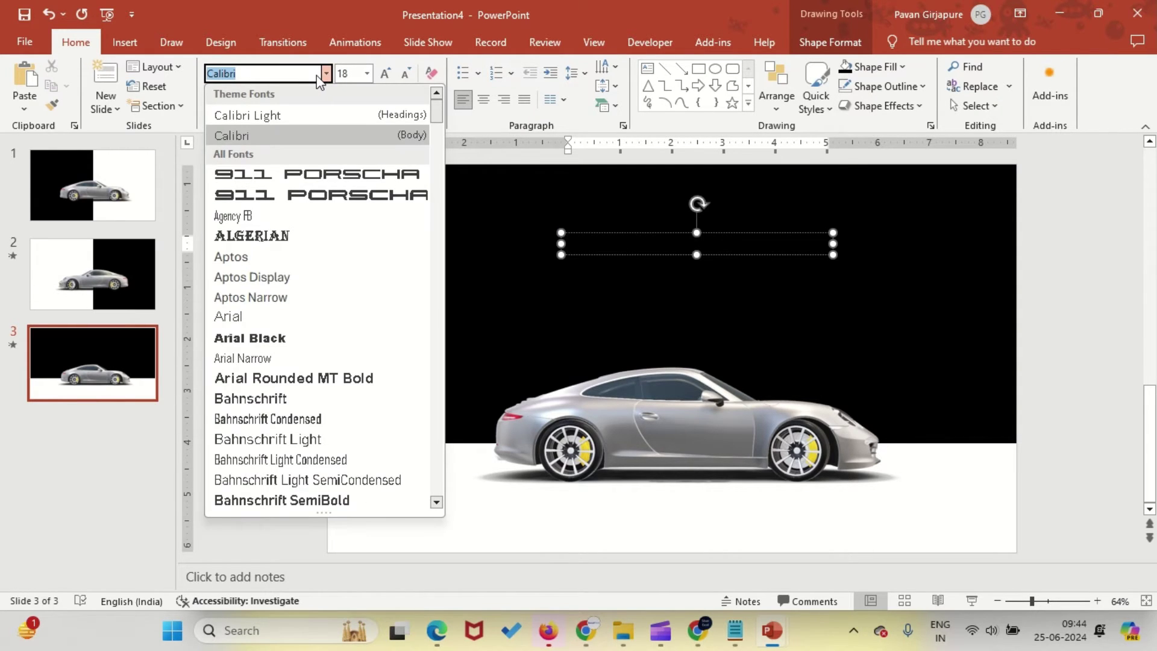
left_click(312, 175)
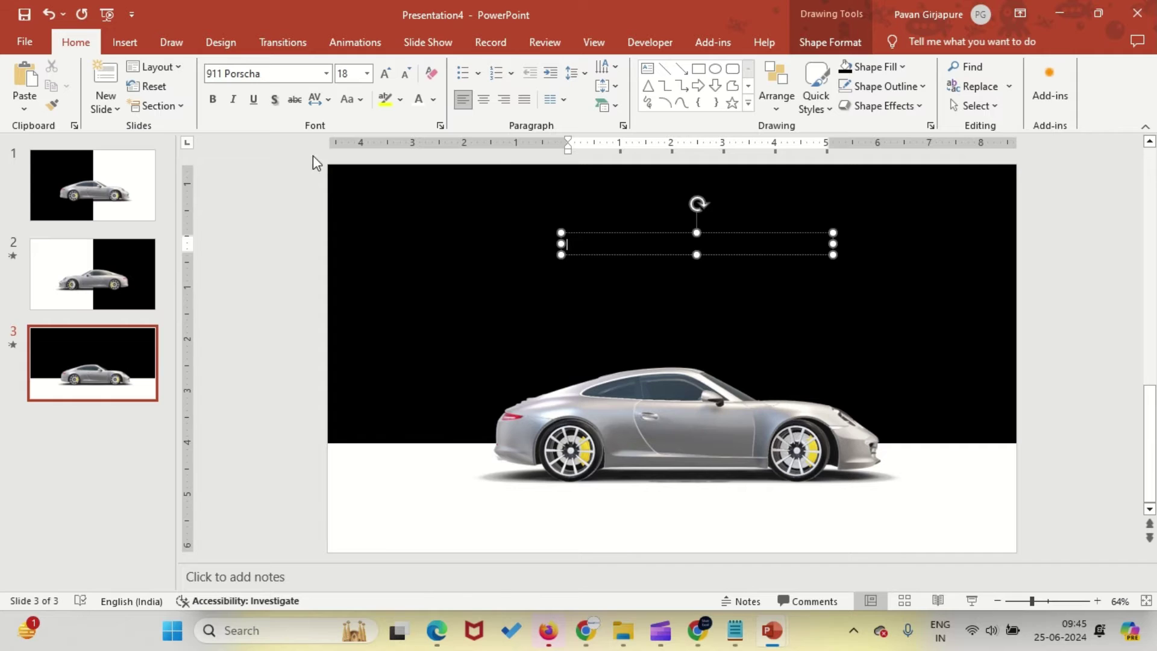
left_click(350, 73)
key("Return")
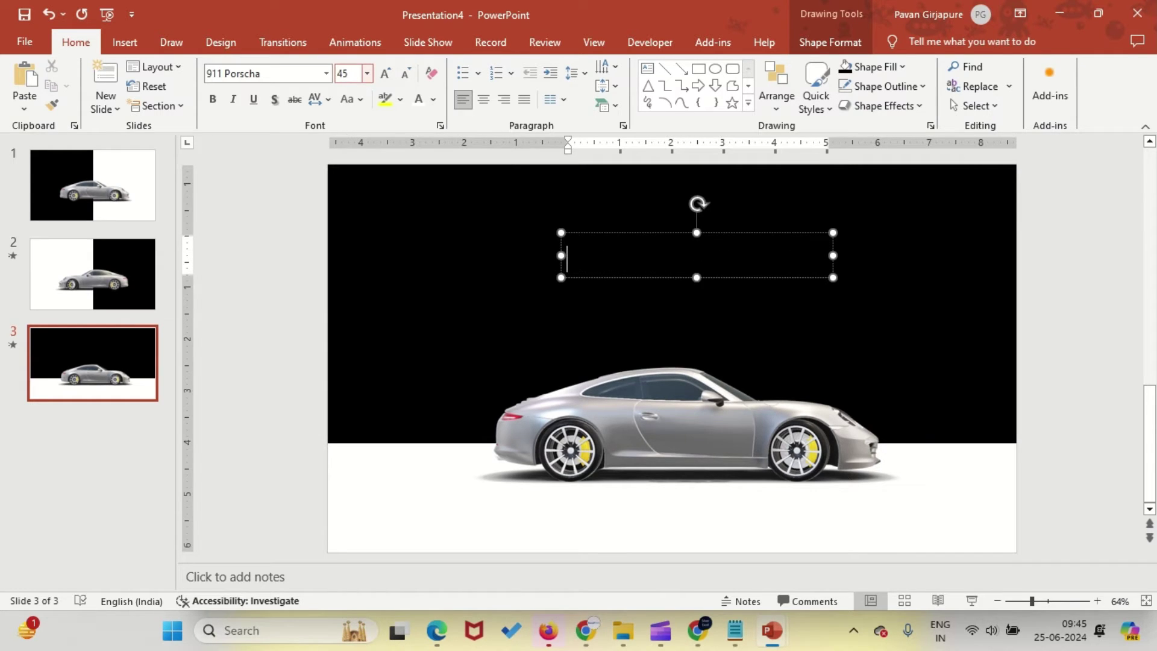
key("Caps_Lock")
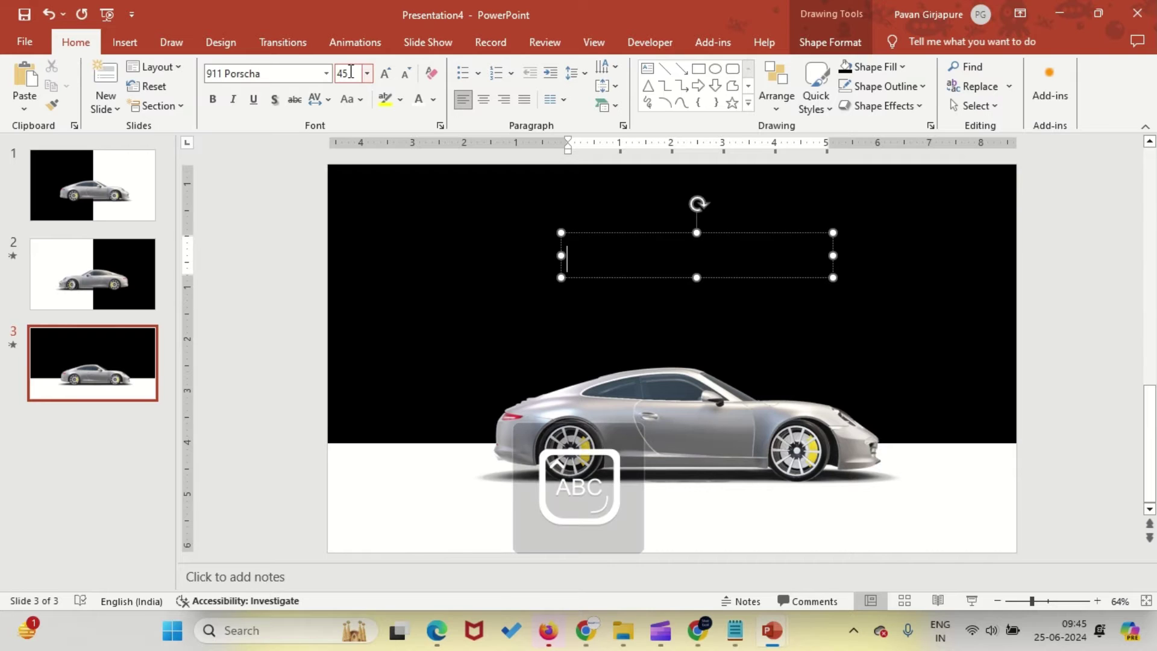
type("PORSC")
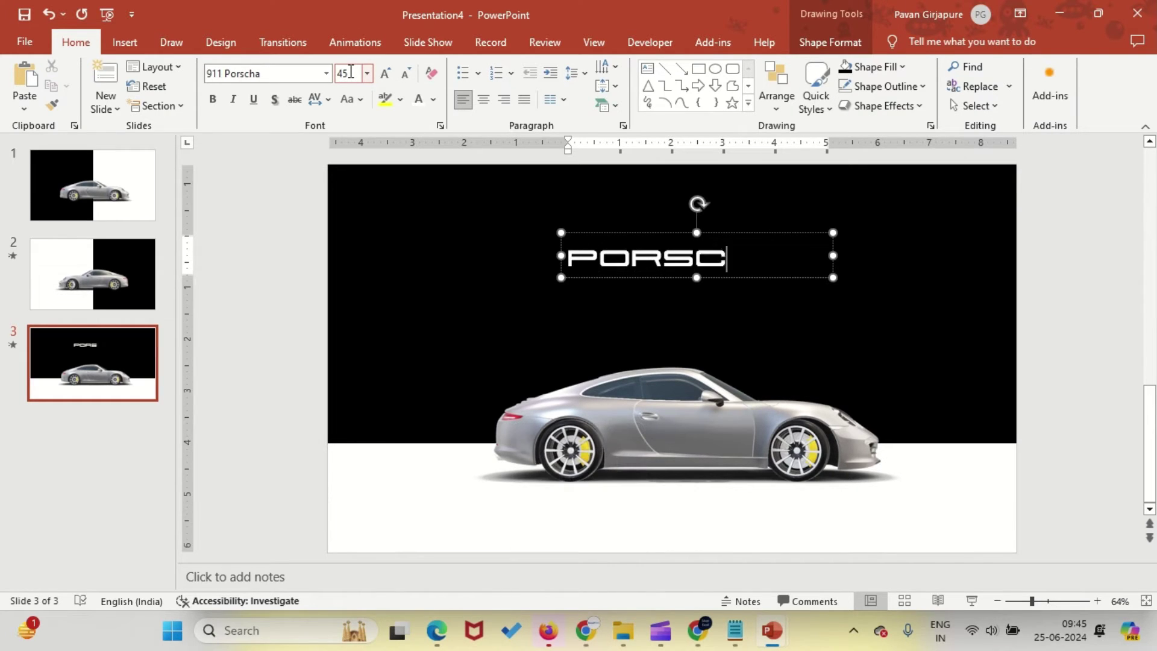
type("HE")
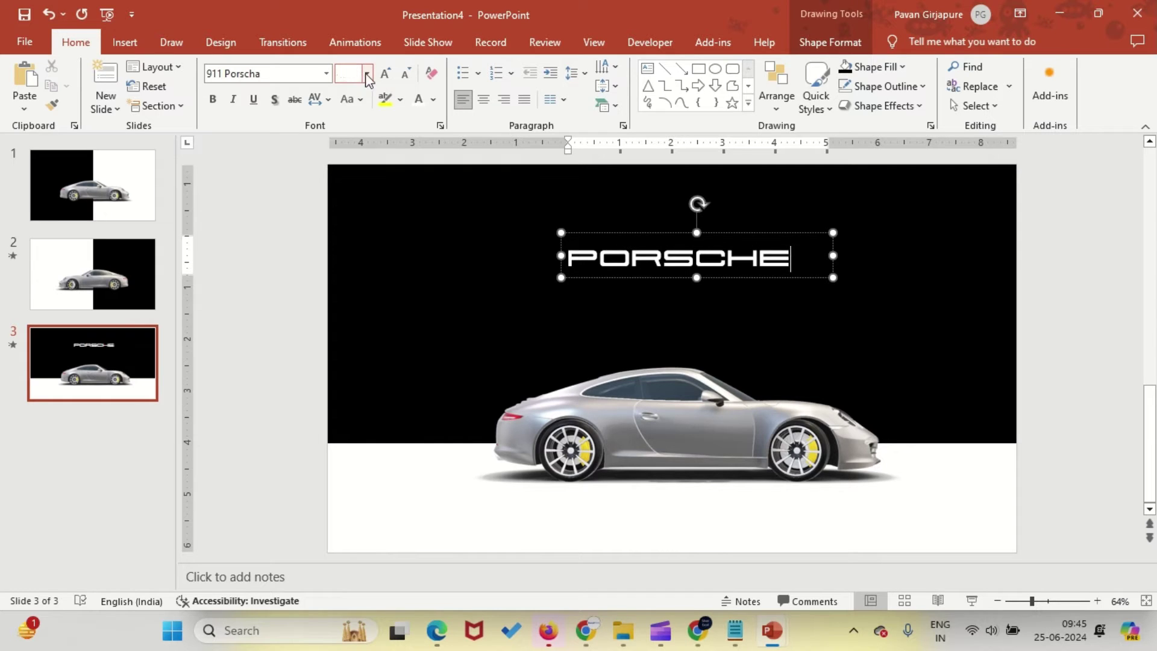
- Centre the PORSCHE text horizontally and align it to the middle vertically
left_click(695, 231)
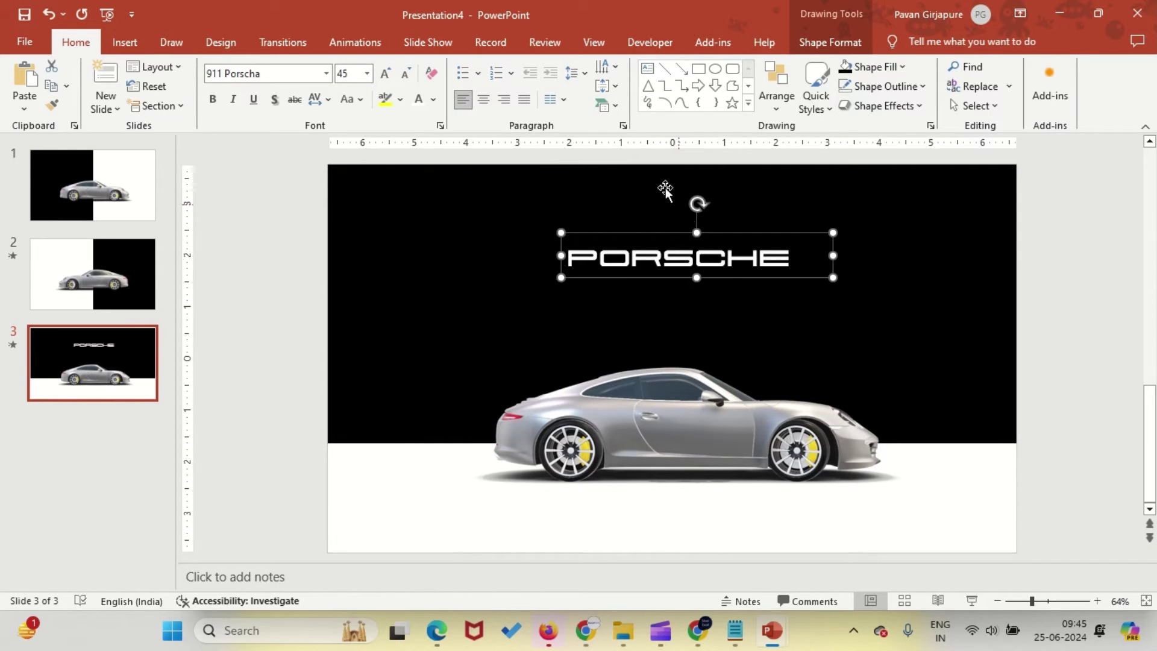
left_click(797, 40)
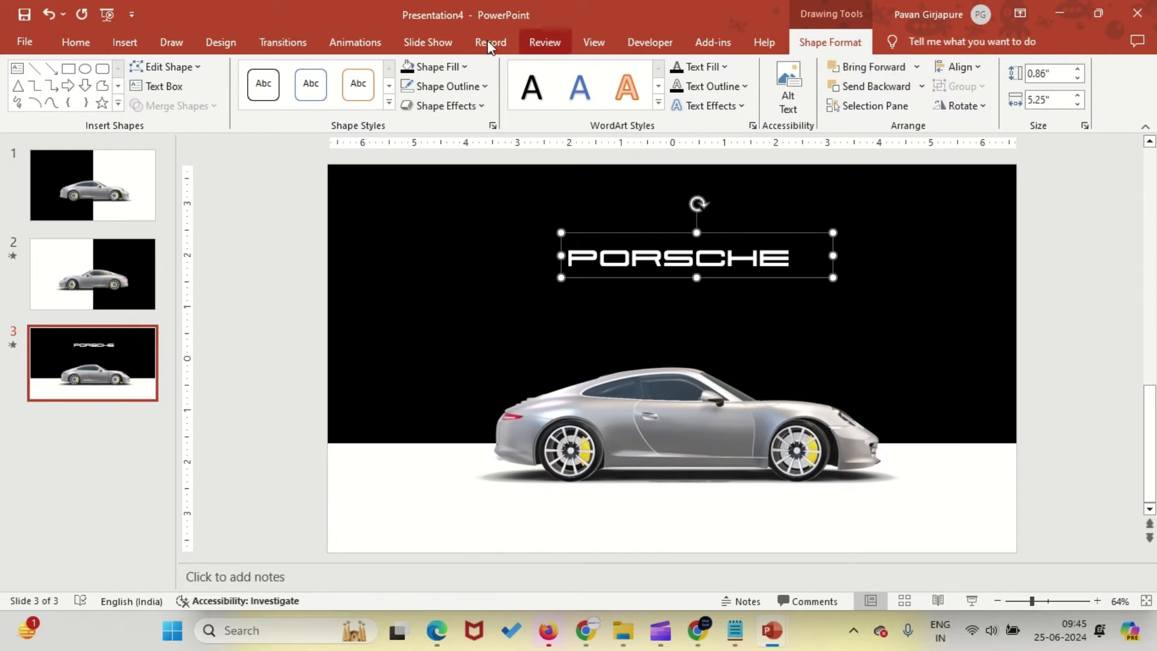
left_click(74, 35)
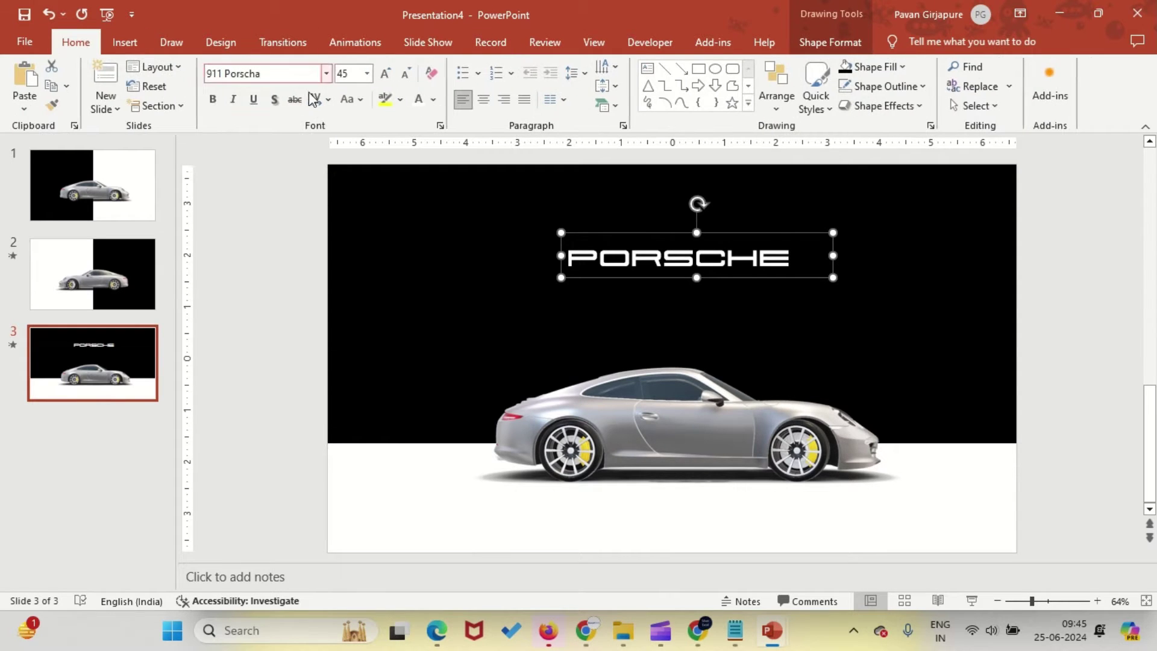
left_click(483, 99)
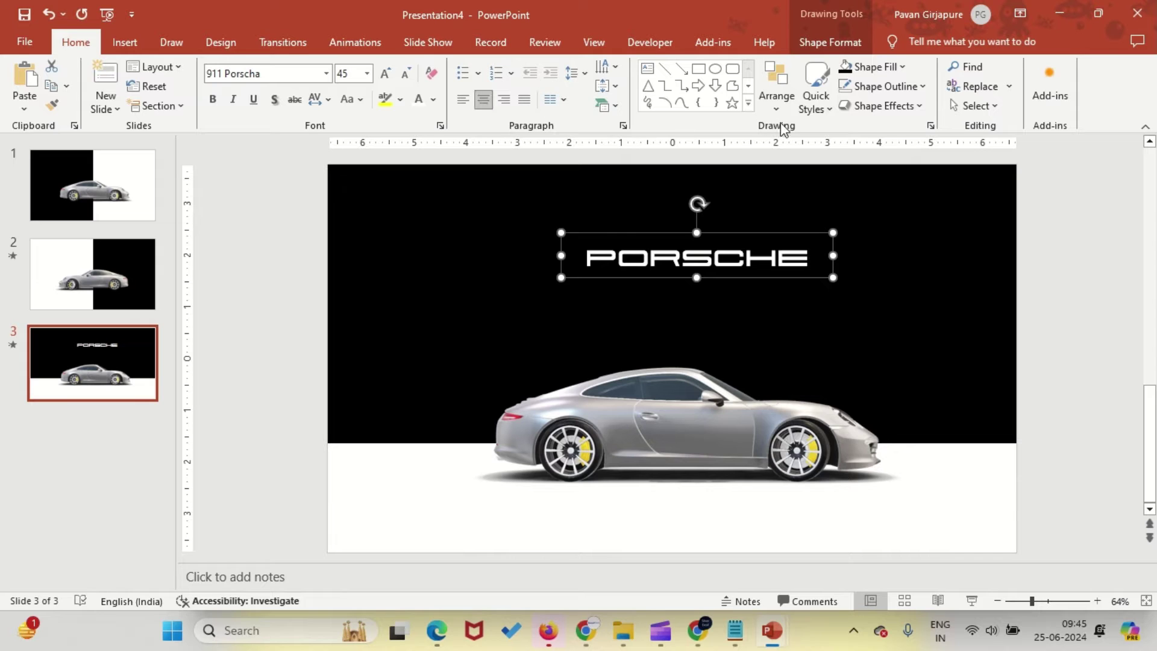
left_click(615, 107)
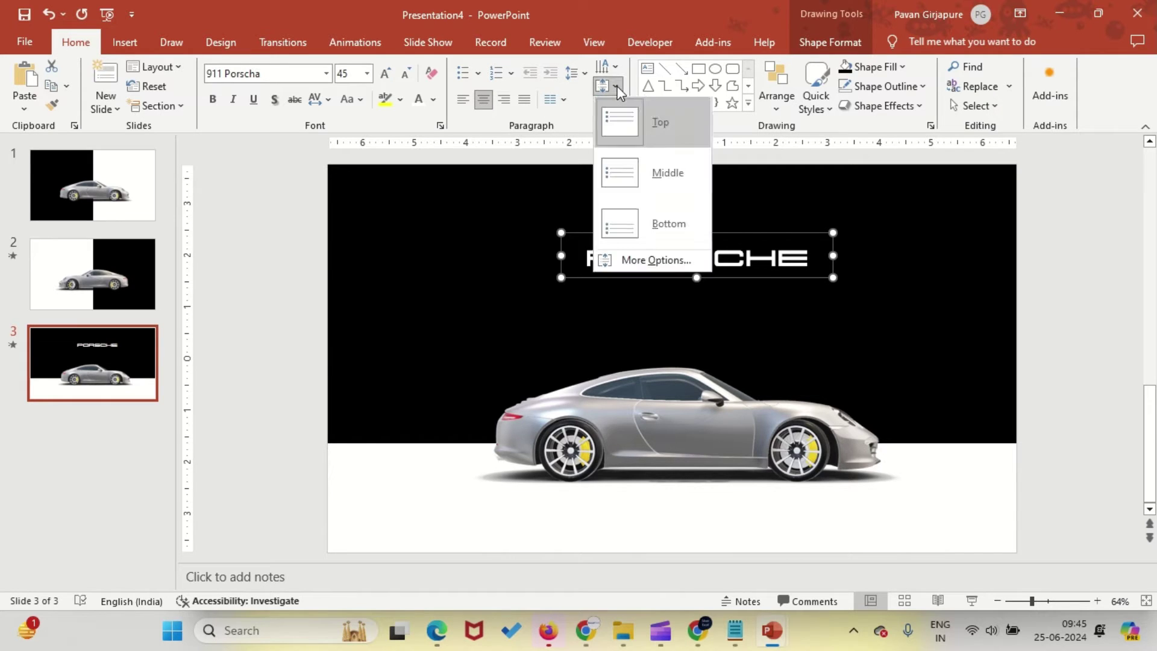
left_click(634, 153)
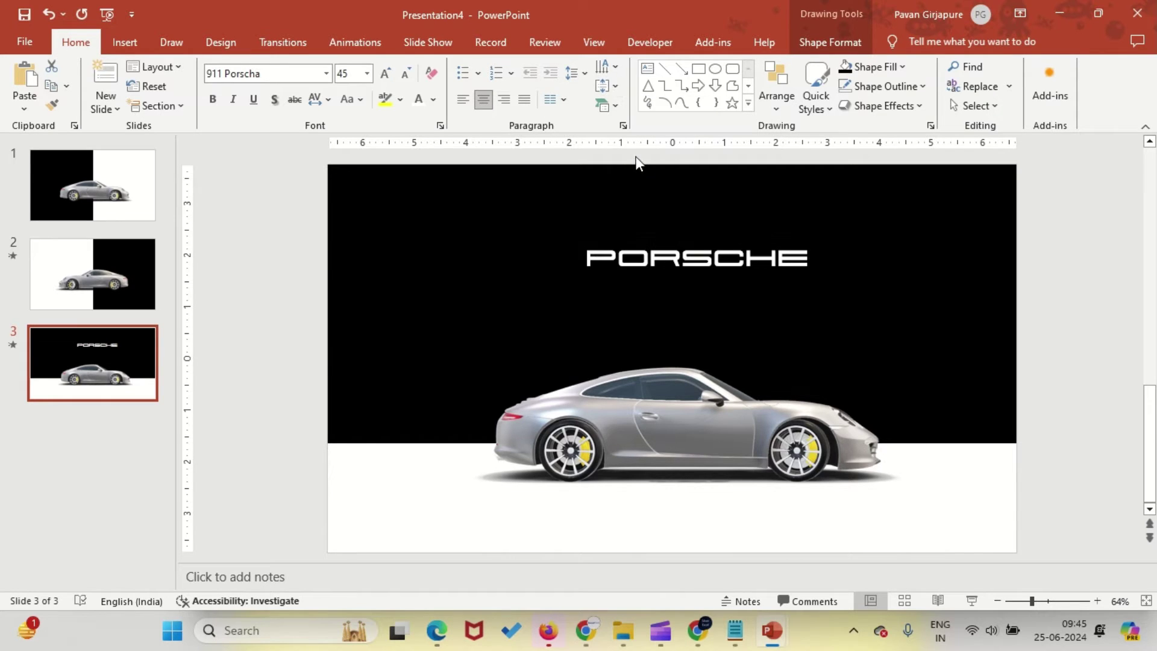
- Align the PORSCHE title box to the horizontal centre of the slide
left_click(847, 44)
left_click(958, 67)
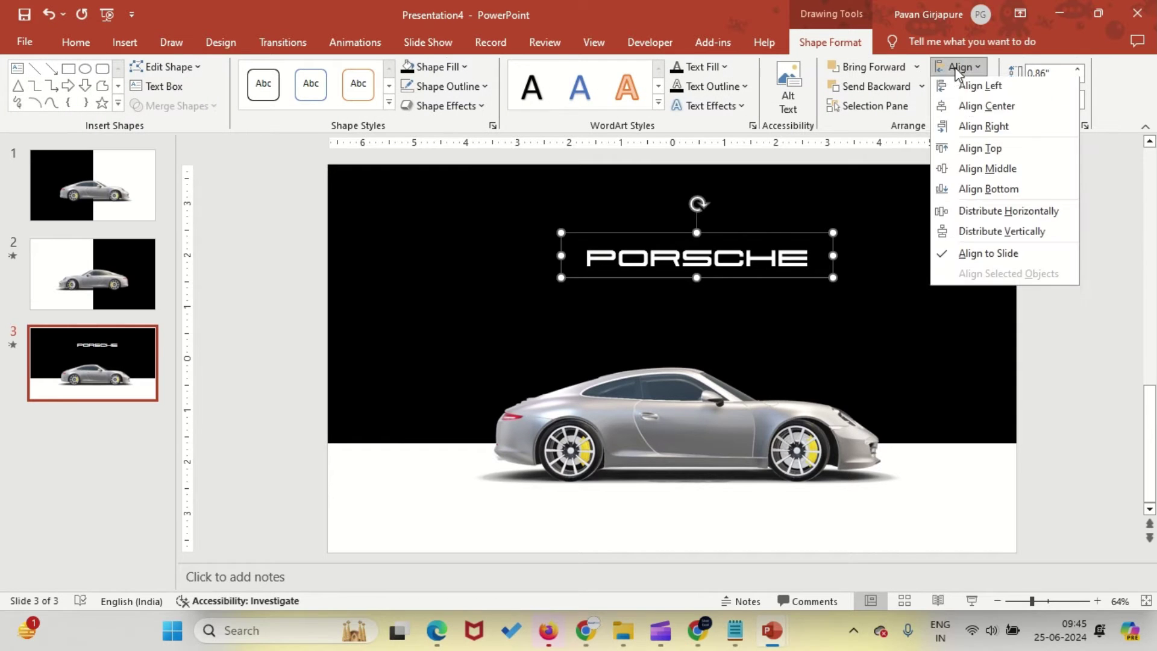
left_click(967, 113)
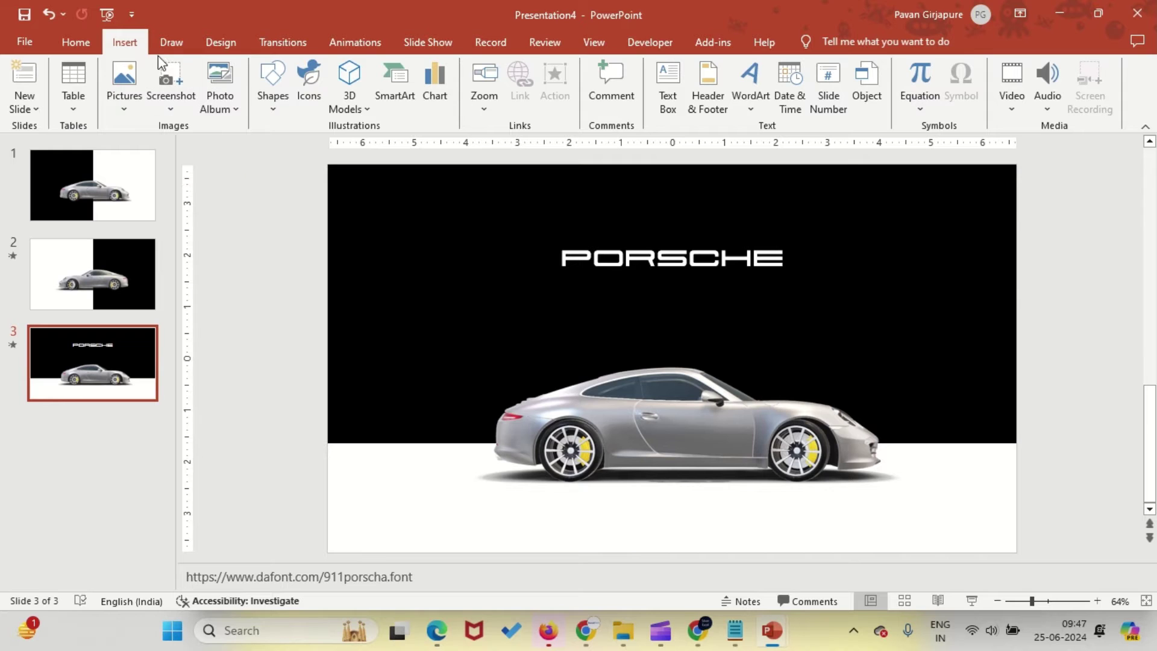
- Insert the first 'PORSCHE LOGO' online picture and shrink it to a small crest above the PORSCHE title
left_click(123, 102)
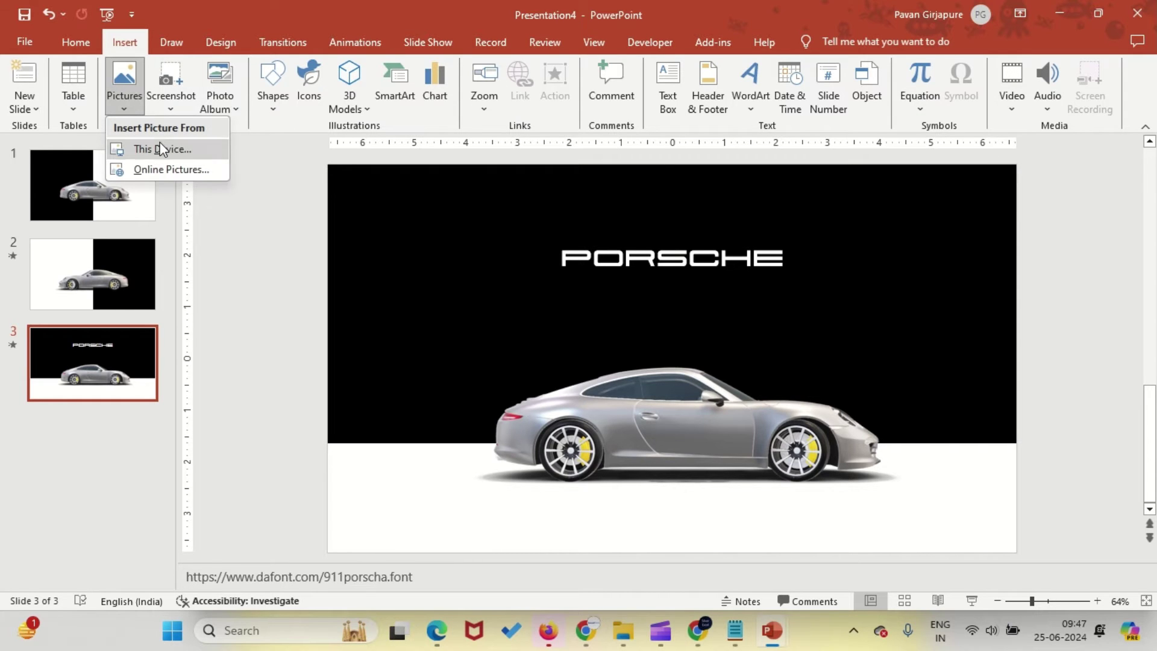
left_click(161, 166)
type("PORSCHE LOGO")
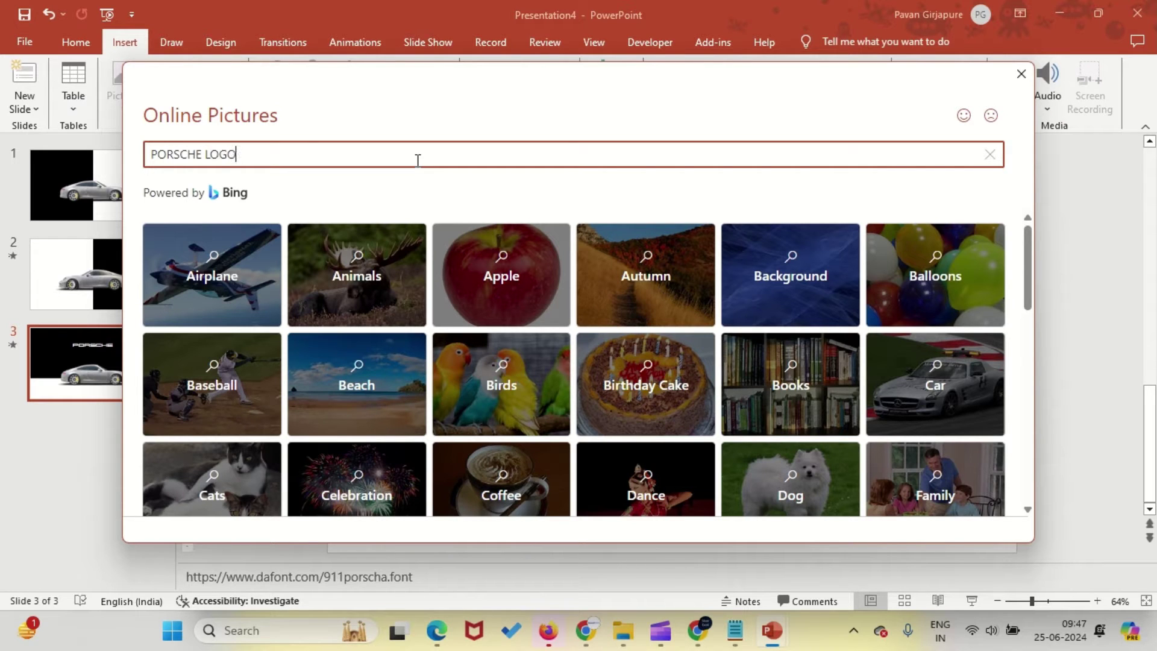
key("Return")
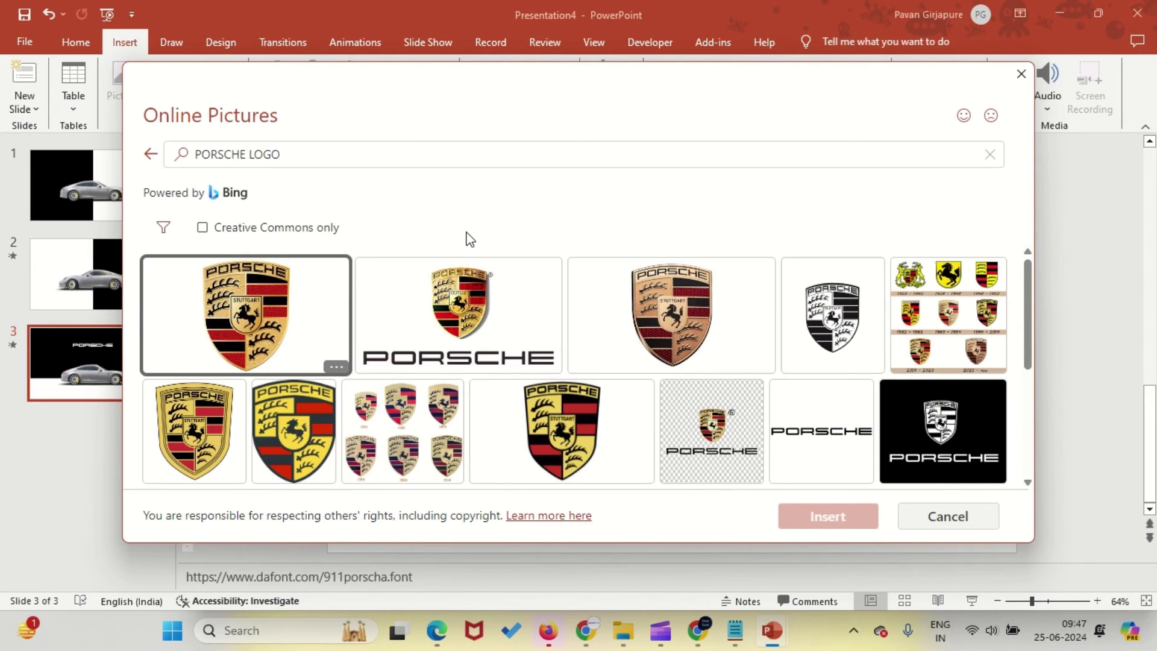
left_click(323, 289)
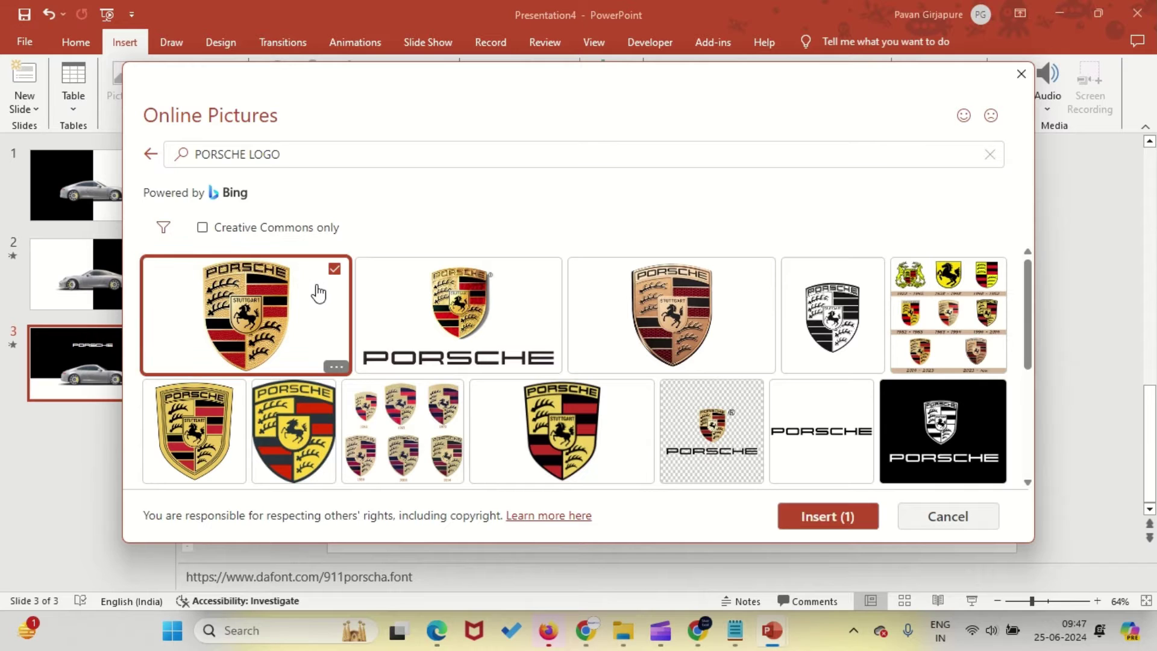
left_click(827, 516)
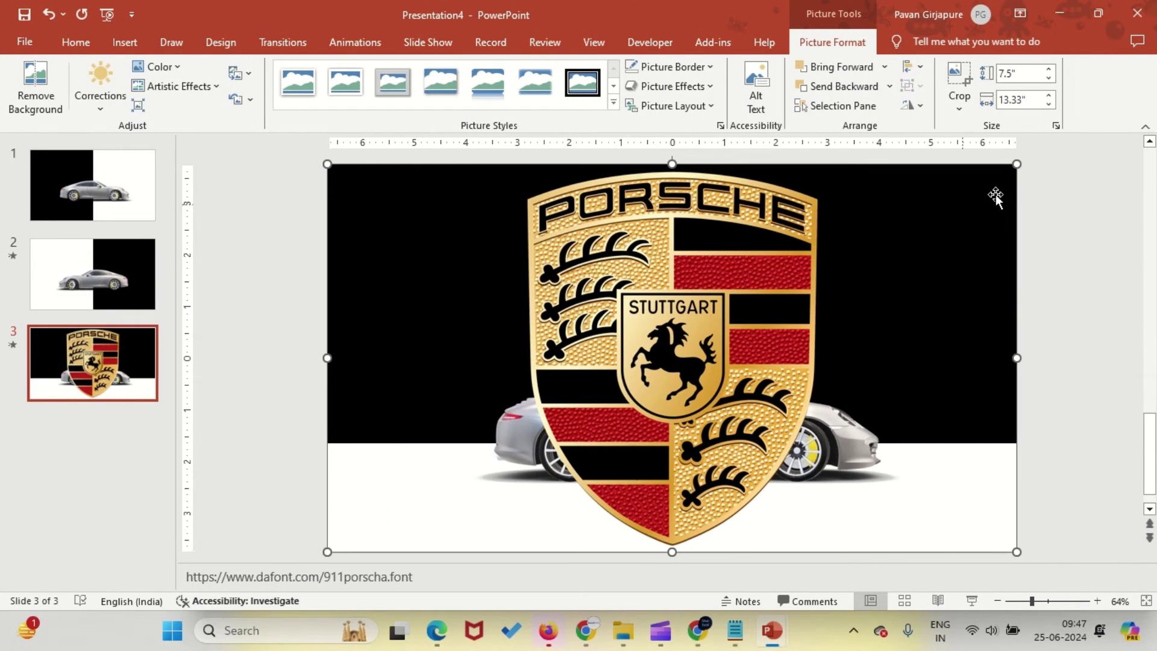
left_click_drag(1016, 163, 665, 207)
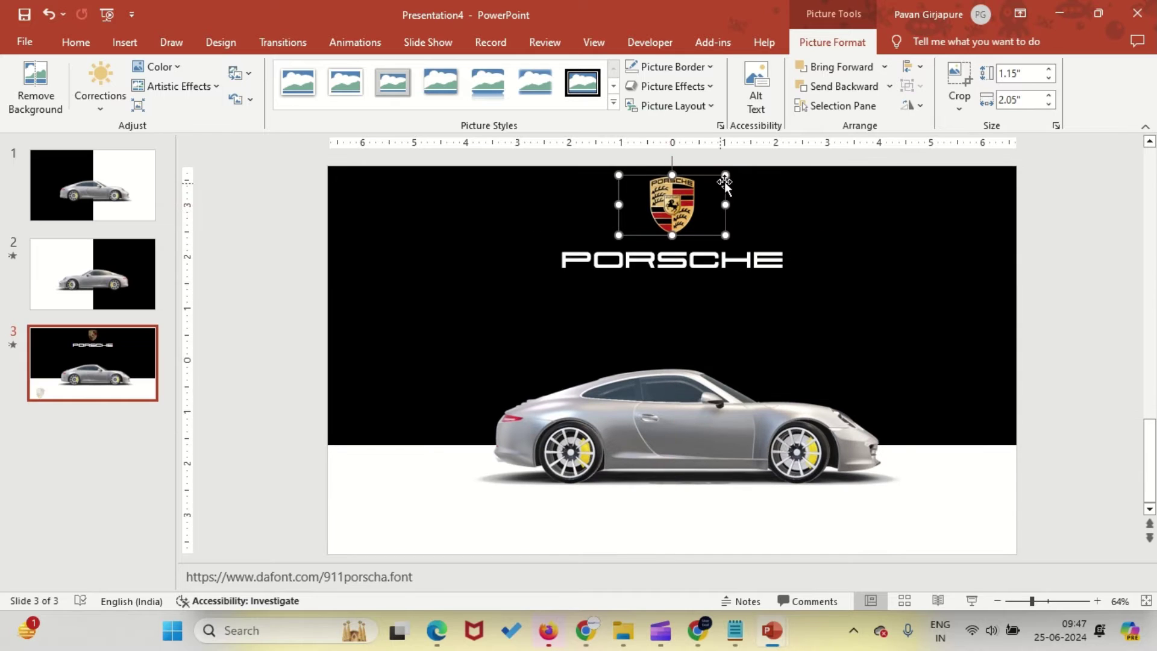
left_click_drag(727, 171, 692, 194)
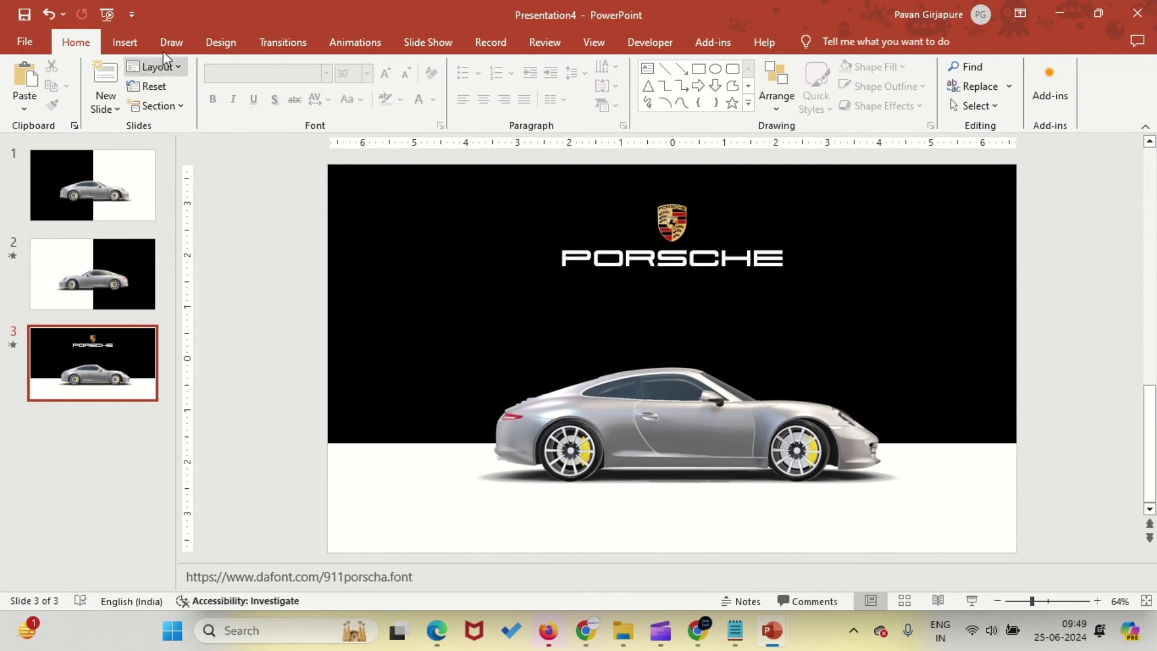
- Draw a text box below PORSCHE and paste '911 Carrera 4S' in Monotype Corsiva
left_click(144, 38)
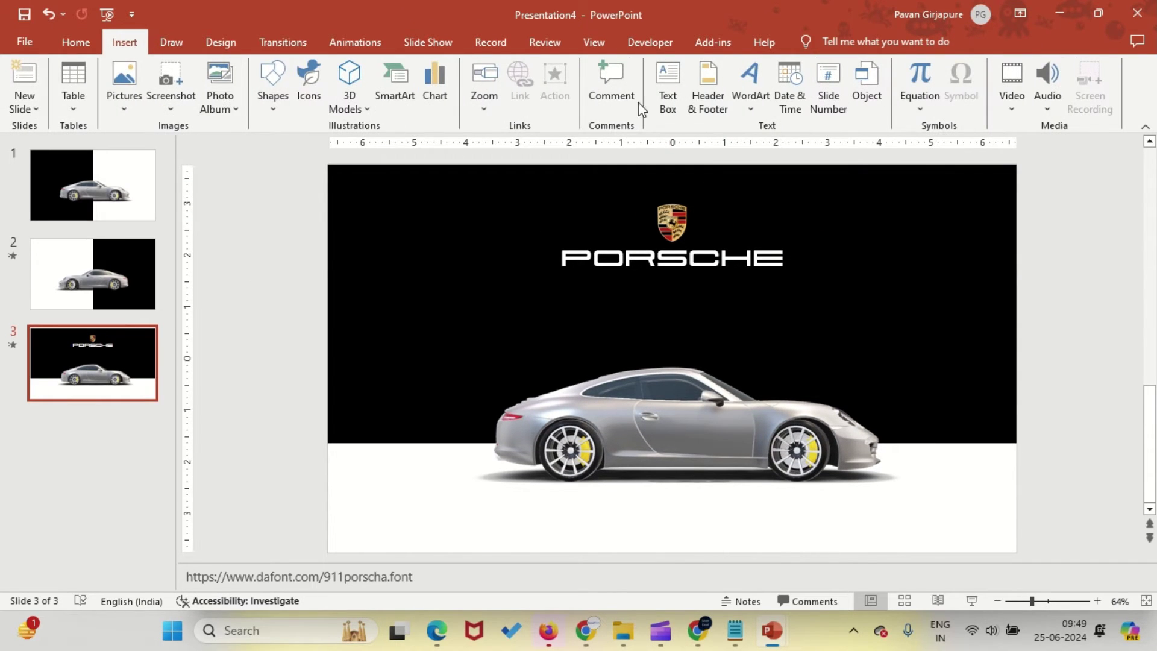
left_click(667, 91)
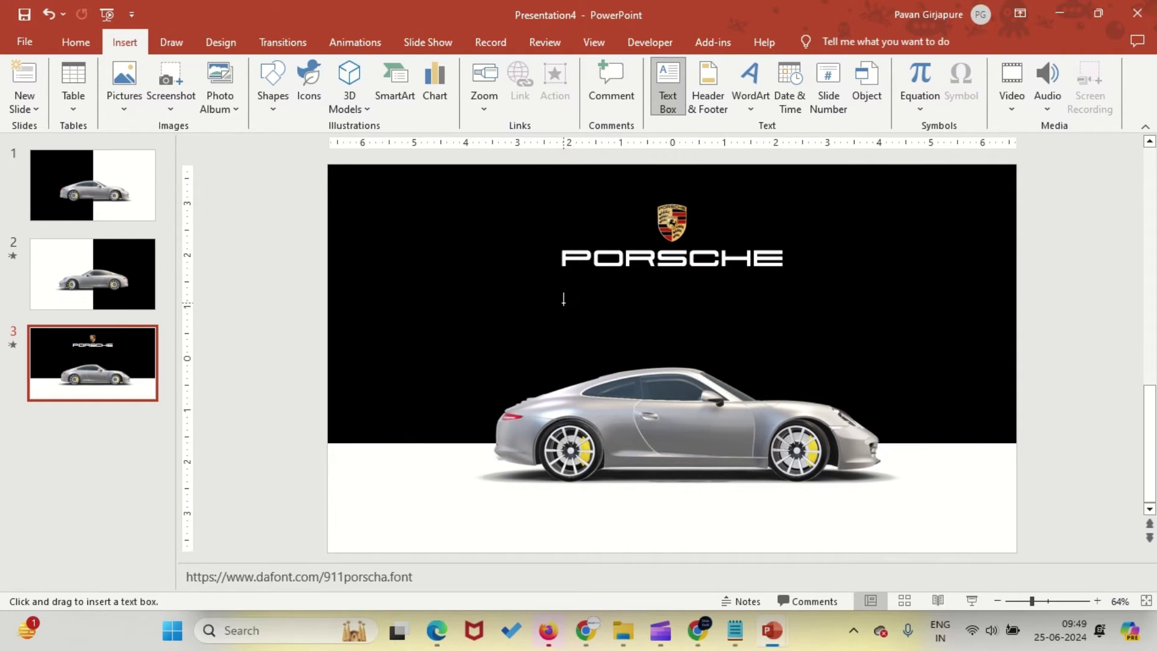
left_click_drag(562, 304, 746, 339)
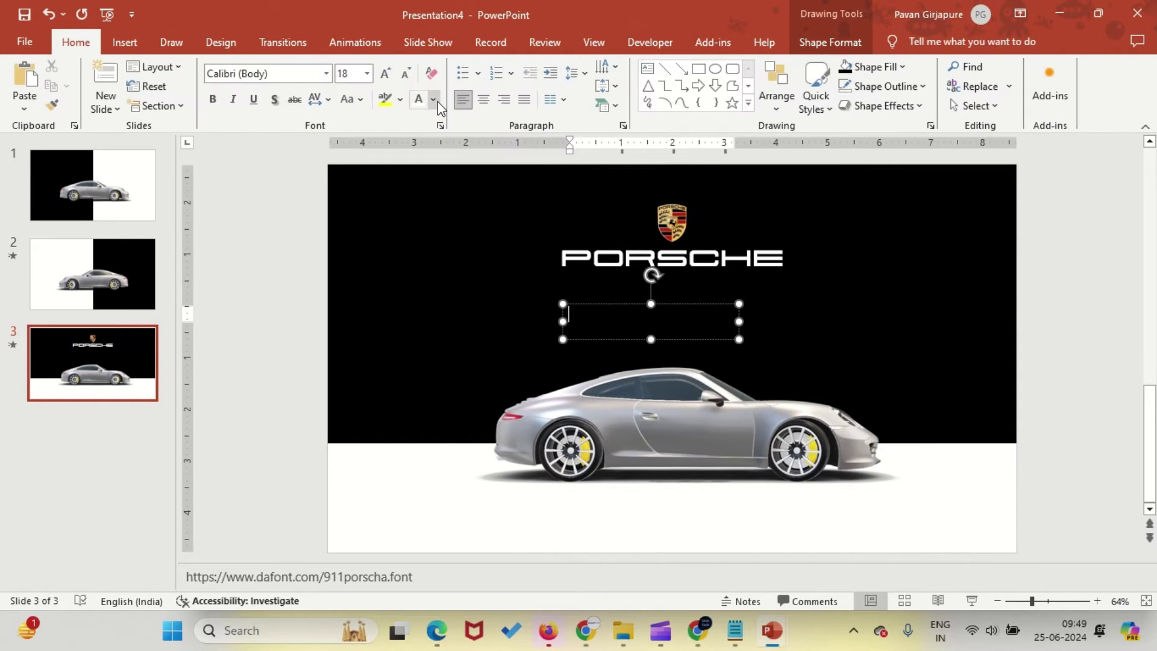
left_click(284, 75)
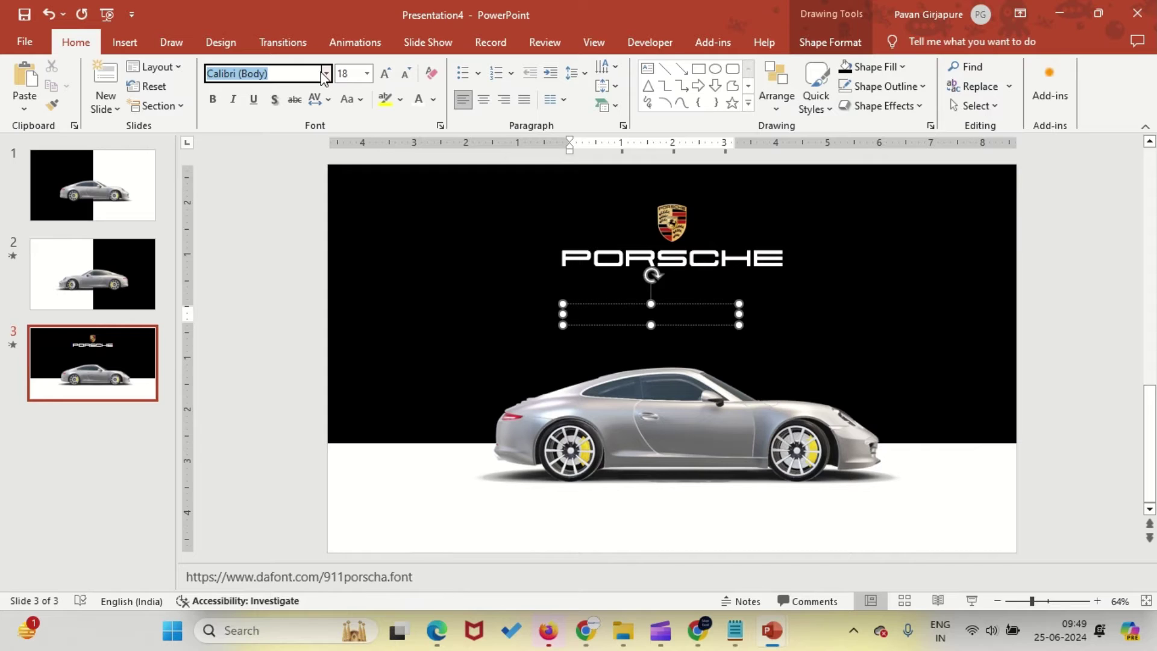
type("Monotype Corsiva")
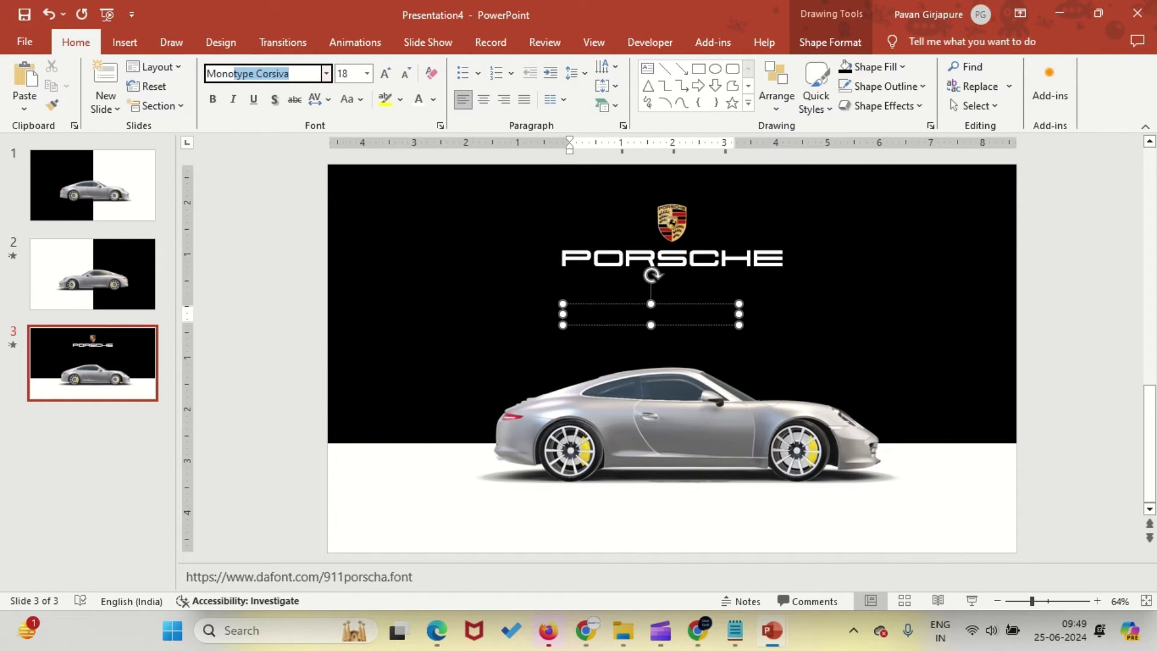
key("Return")
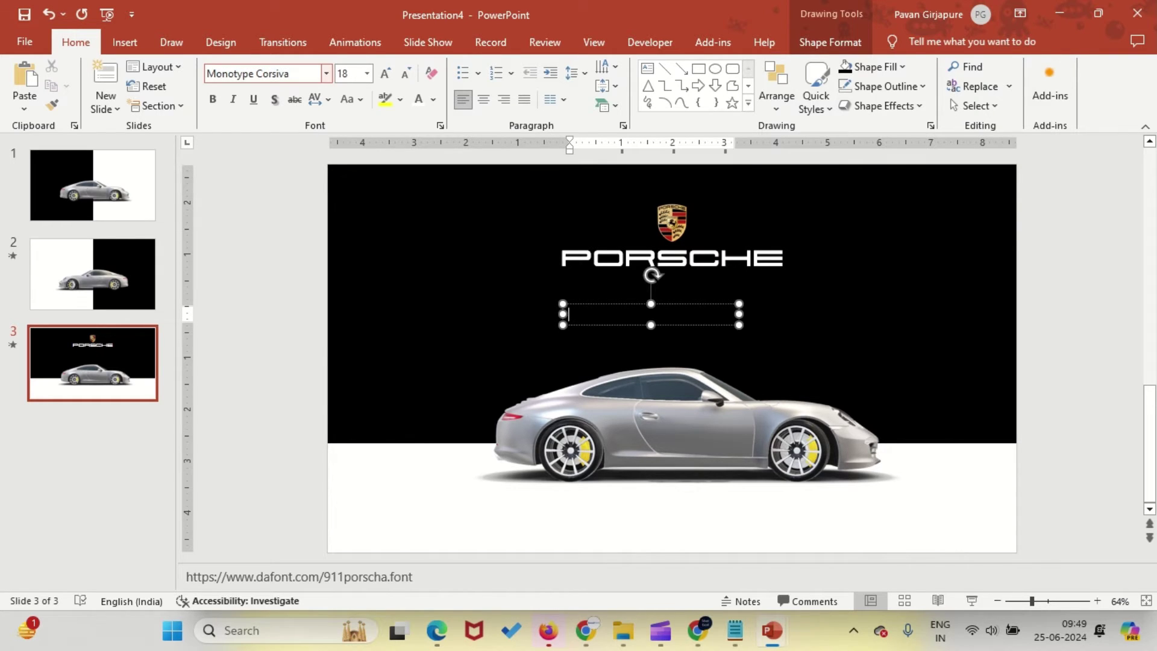
type("911 Carrera 4S")
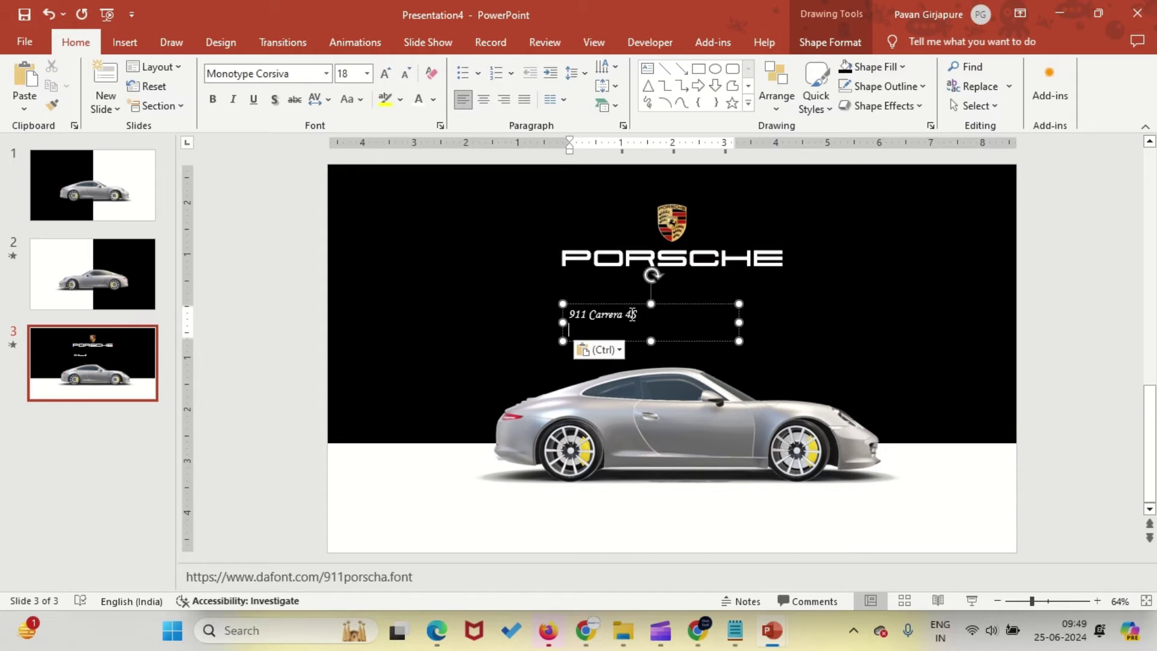
key("BackSpace")
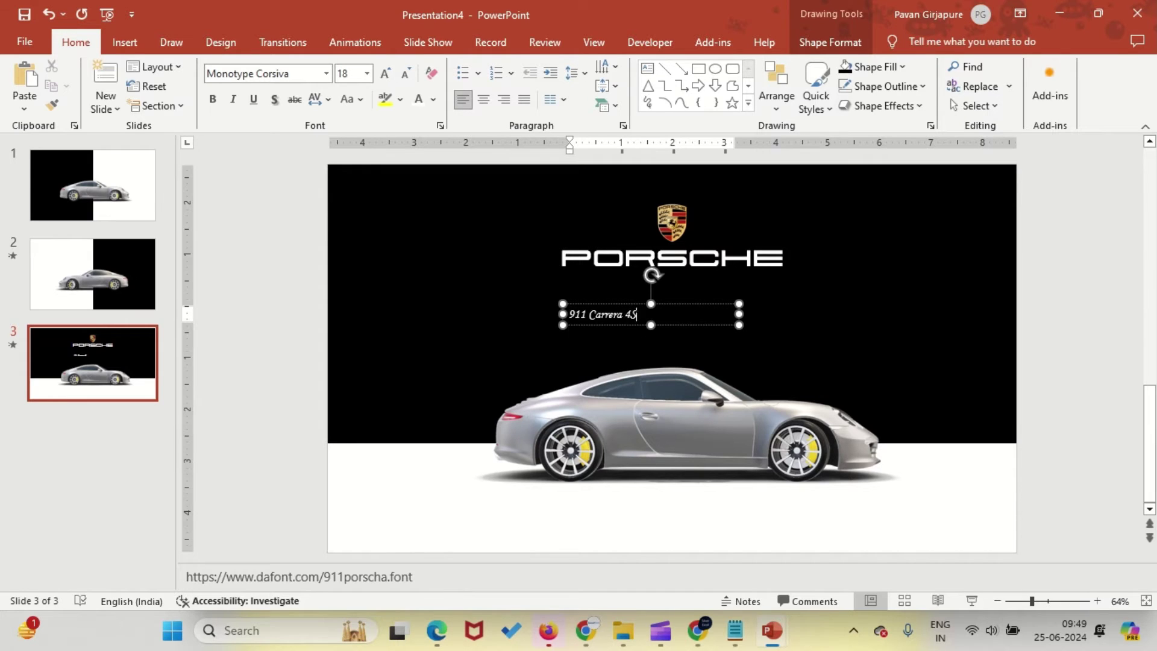
- Centre the caption horizontally and vertically, then move it directly under the PORSCHE title
left_click(651, 291)
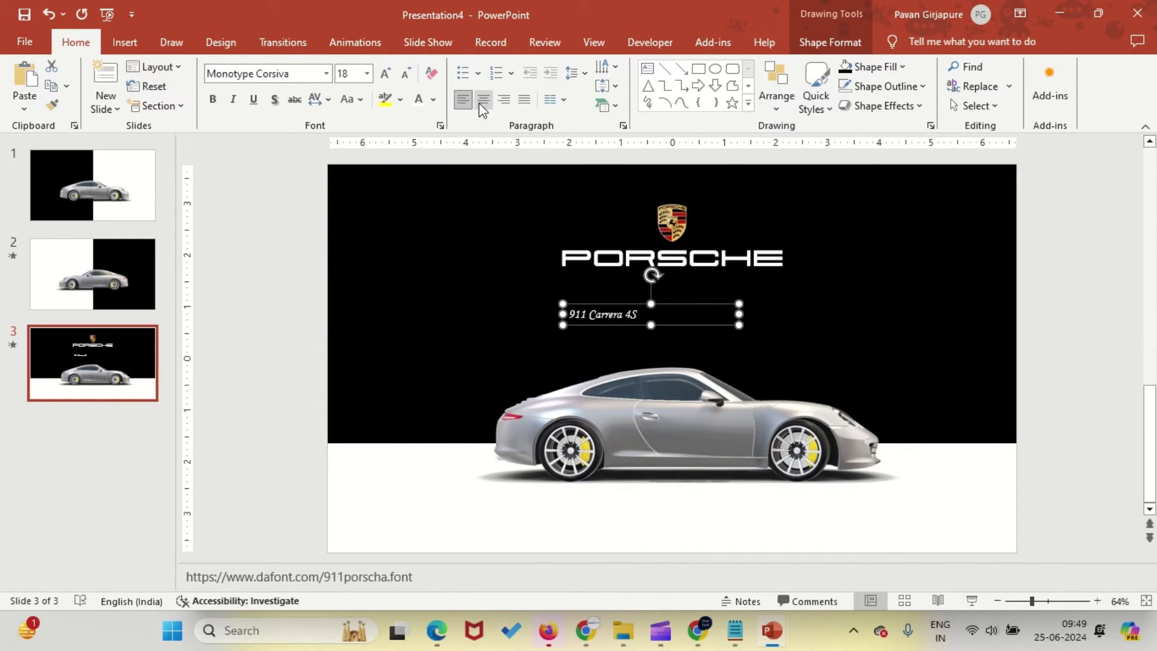
left_click(482, 103)
left_click(605, 68)
left_click(638, 155)
left_click_drag(666, 305, 691, 271)
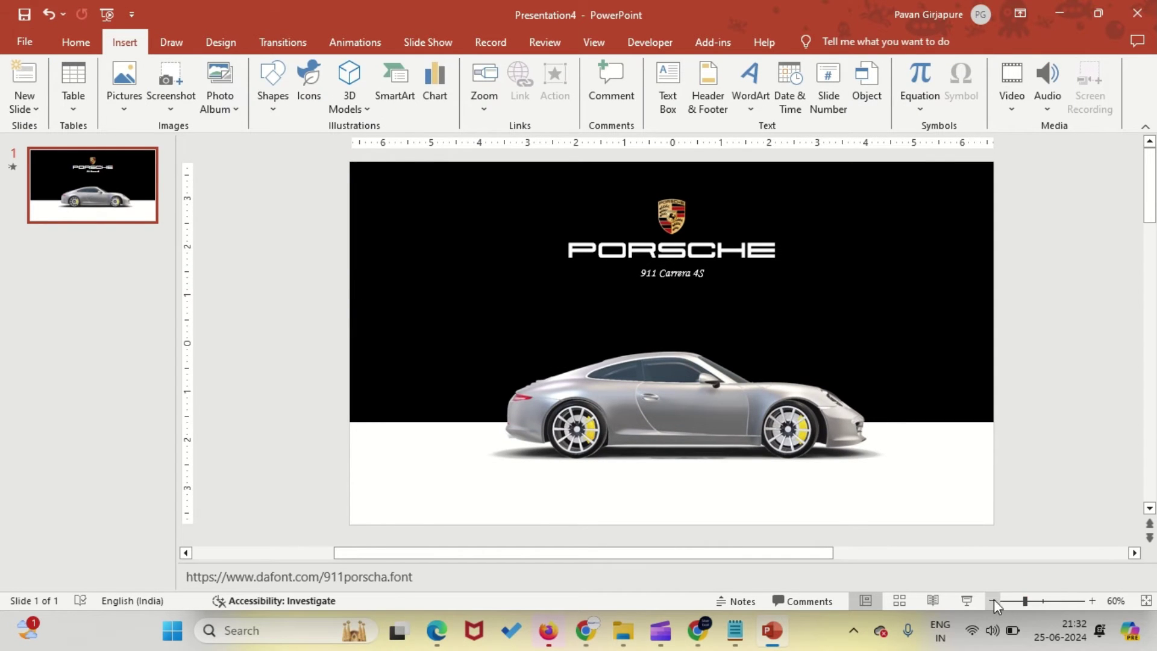
- Zoom out to 20% to reveal the off-slide text and bring up the Insert Pictures choices
left_click(991, 600)
left_click(991, 600)
left_click(992, 600)
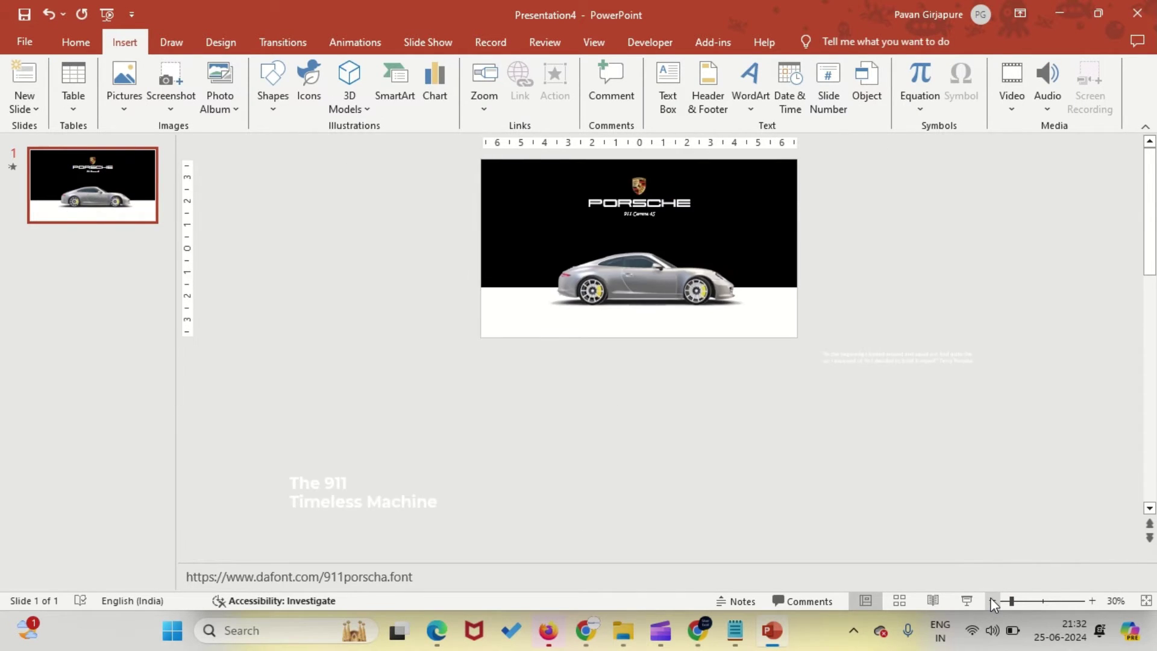
left_click(991, 600)
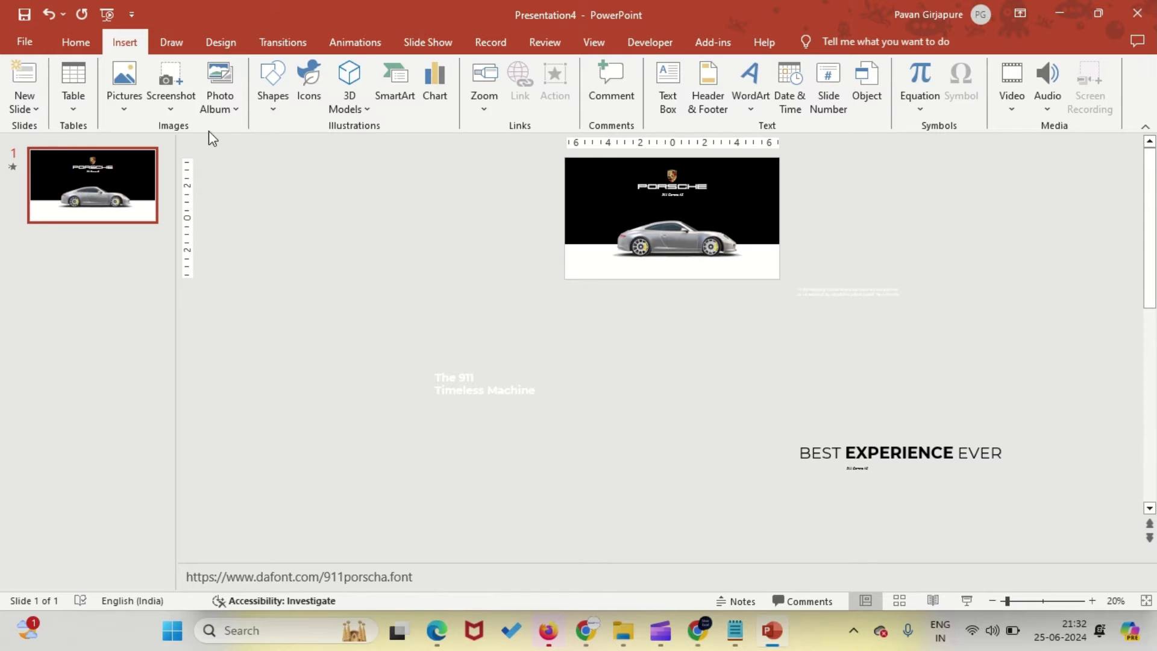
left_click(130, 88)
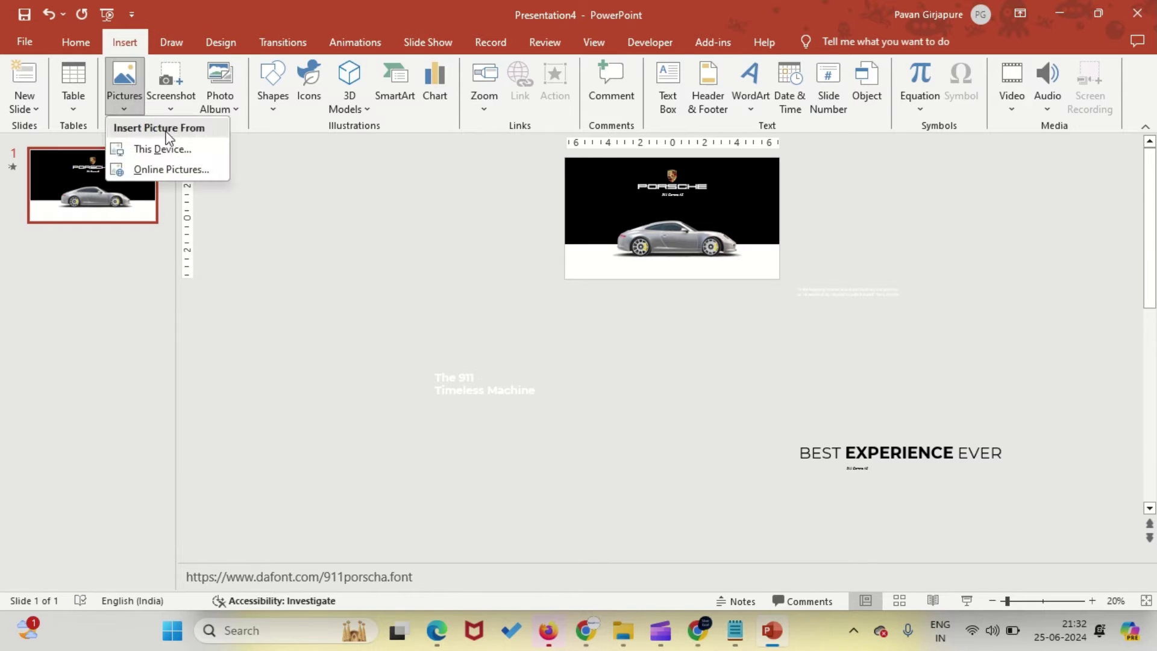
- Insert the pexels-brett-sayles-1756957 garage photo from this device and crop it to a landscape ratio
left_click(170, 144)
left_click(331, 170)
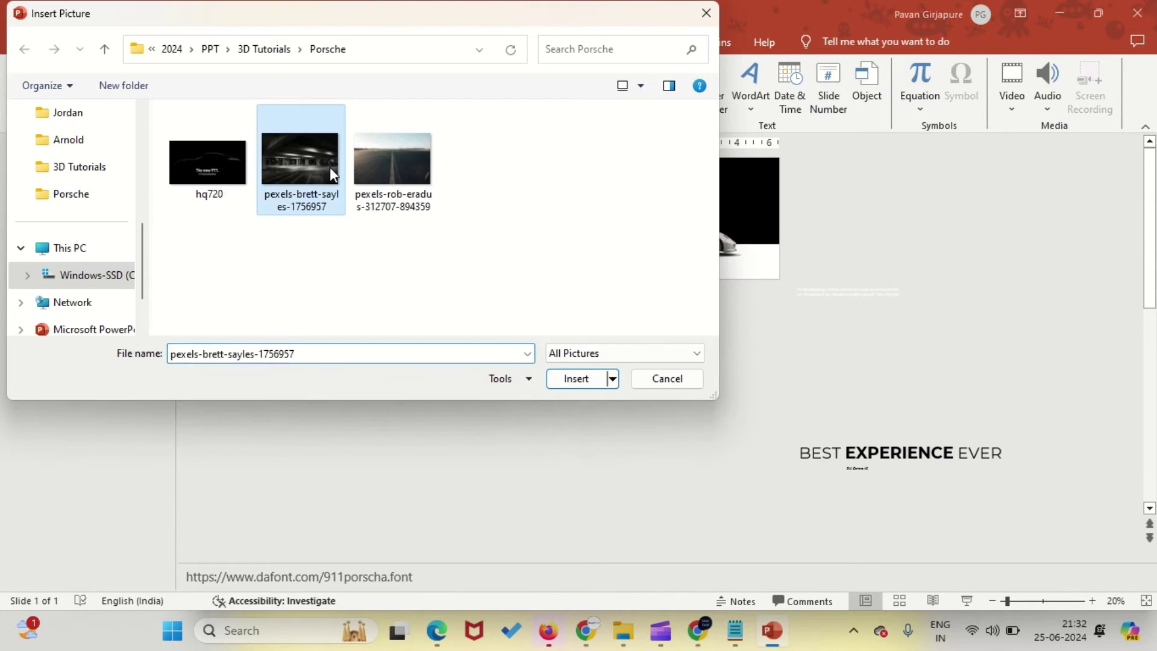
left_click(586, 382)
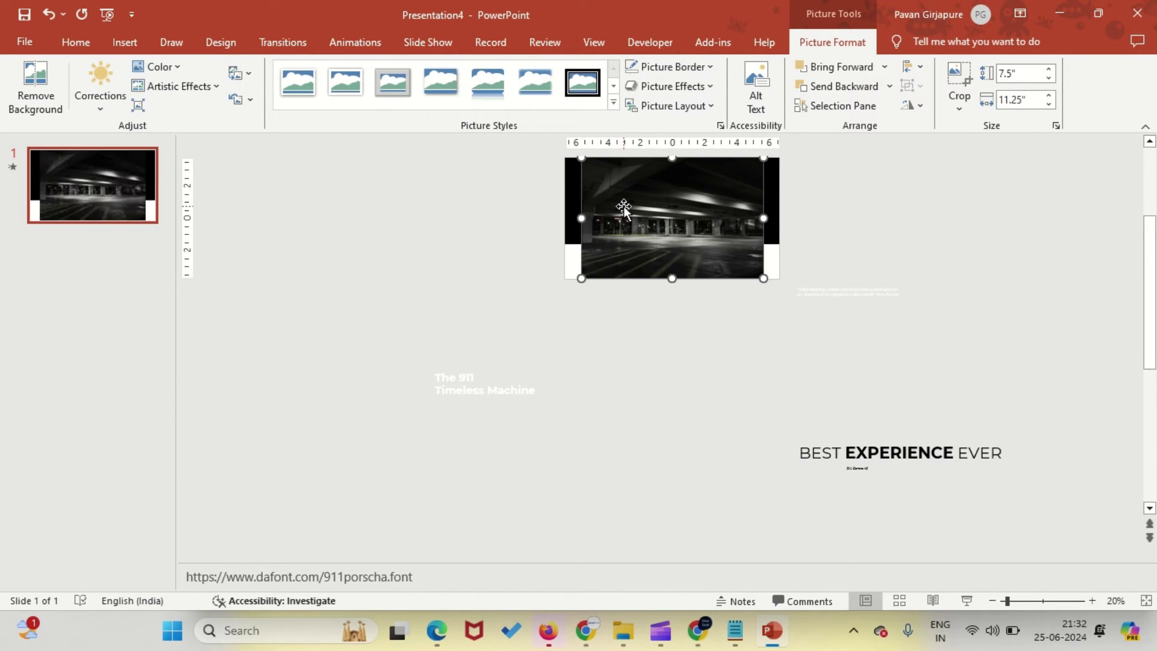
left_click(963, 107)
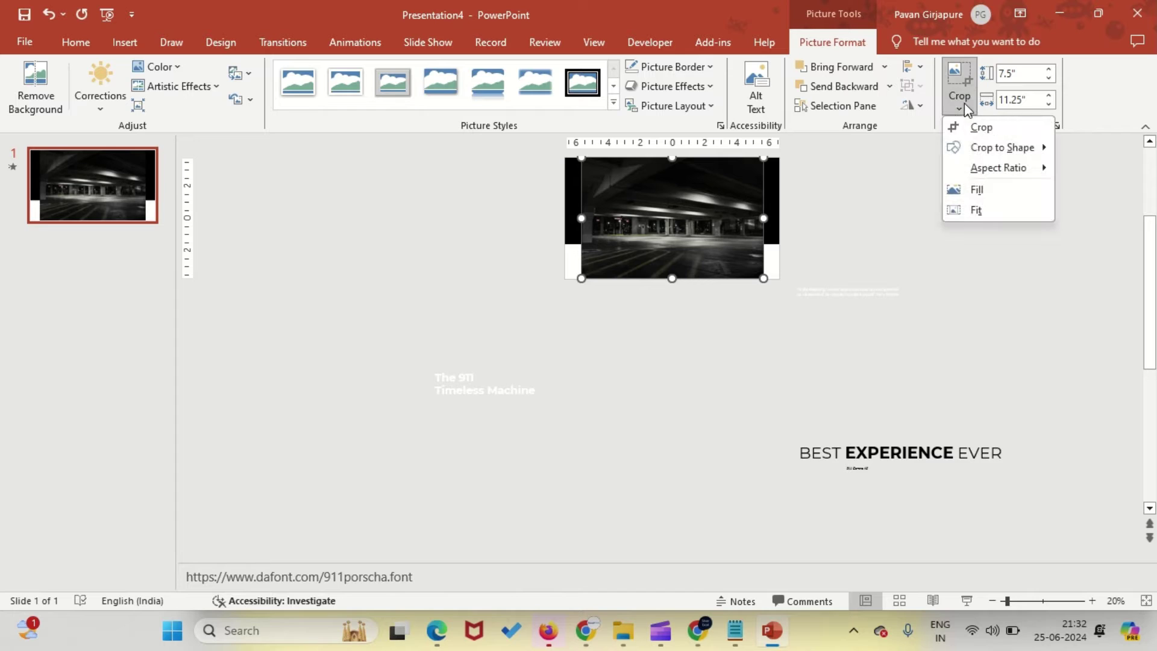
mouse_move(1000, 168)
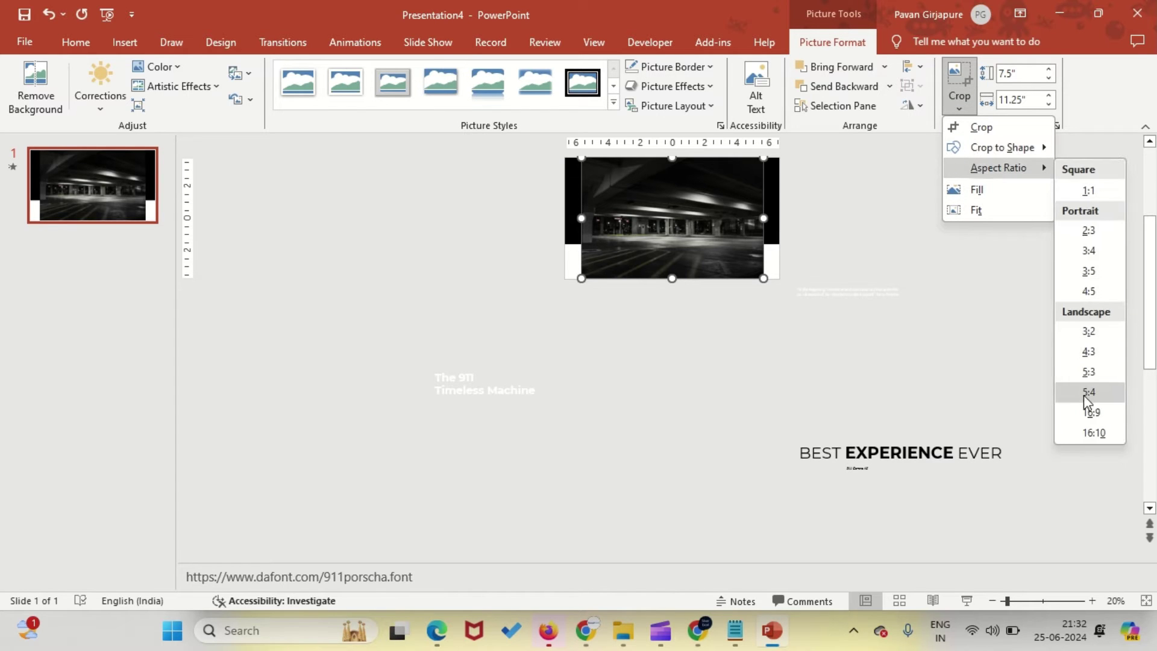
left_click(867, 330)
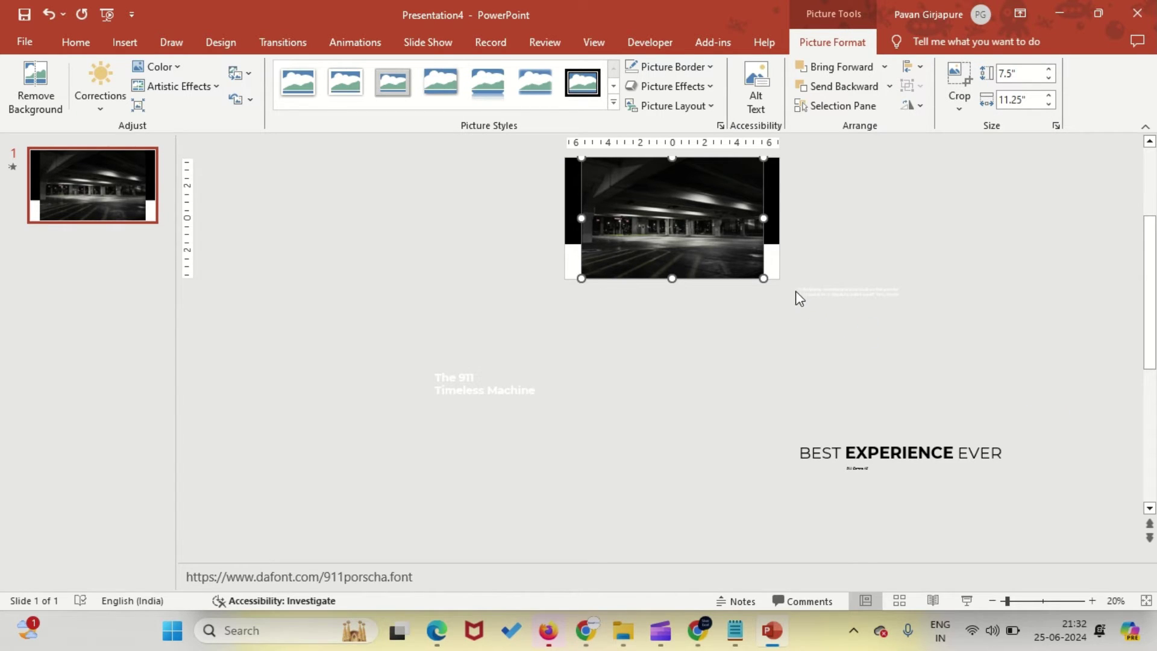
left_click(769, 265)
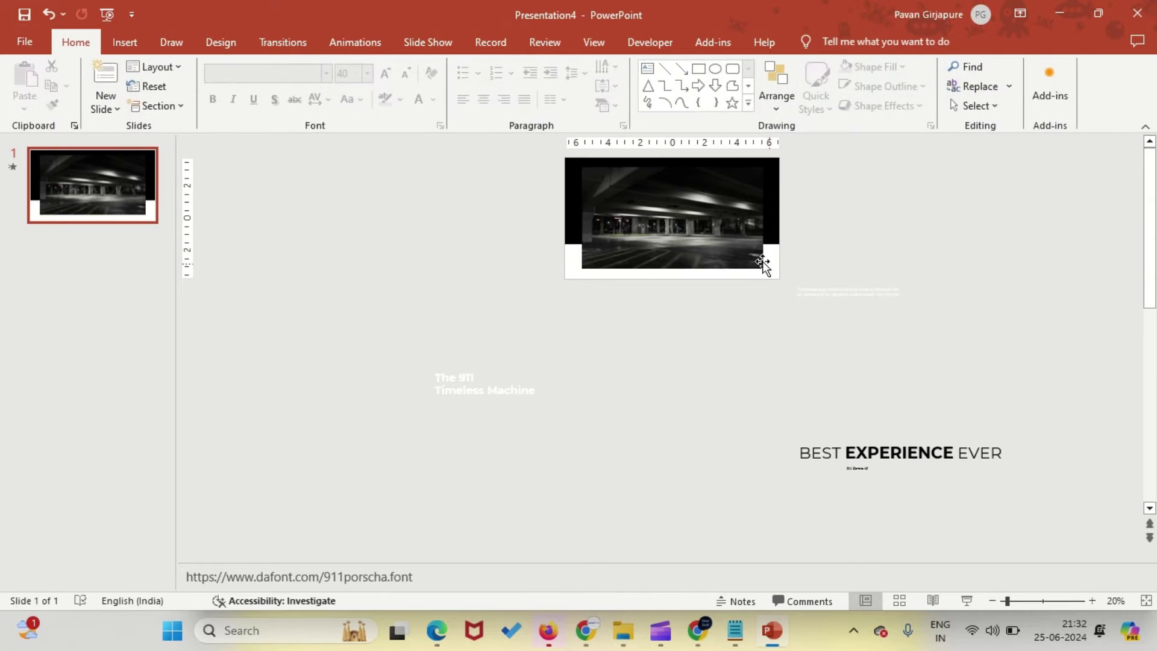
- Align the garage photo left and top, enlarge it to 13.33" by 7.5", and move it below the slide
left_click(762, 263)
left_click_drag(622, 194, 610, 185)
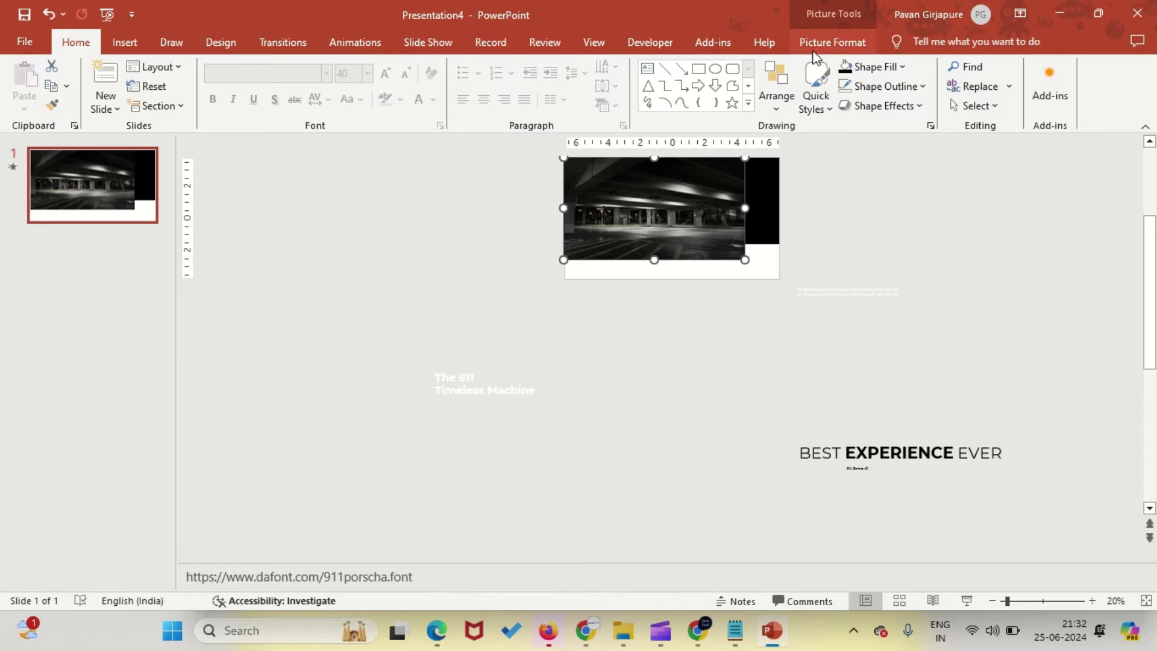
left_click(832, 42)
left_click(913, 67)
left_click(920, 88)
left_click(912, 66)
left_click(929, 151)
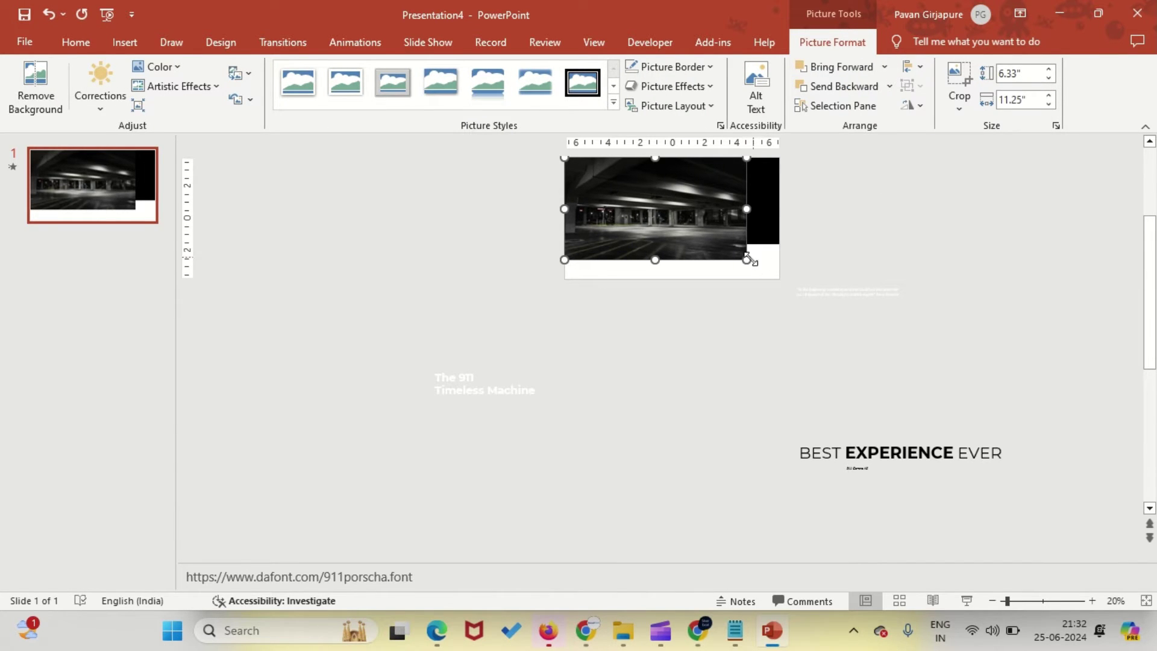
left_click_drag(767, 263, 782, 279)
left_click(794, 239)
double_click(634, 202)
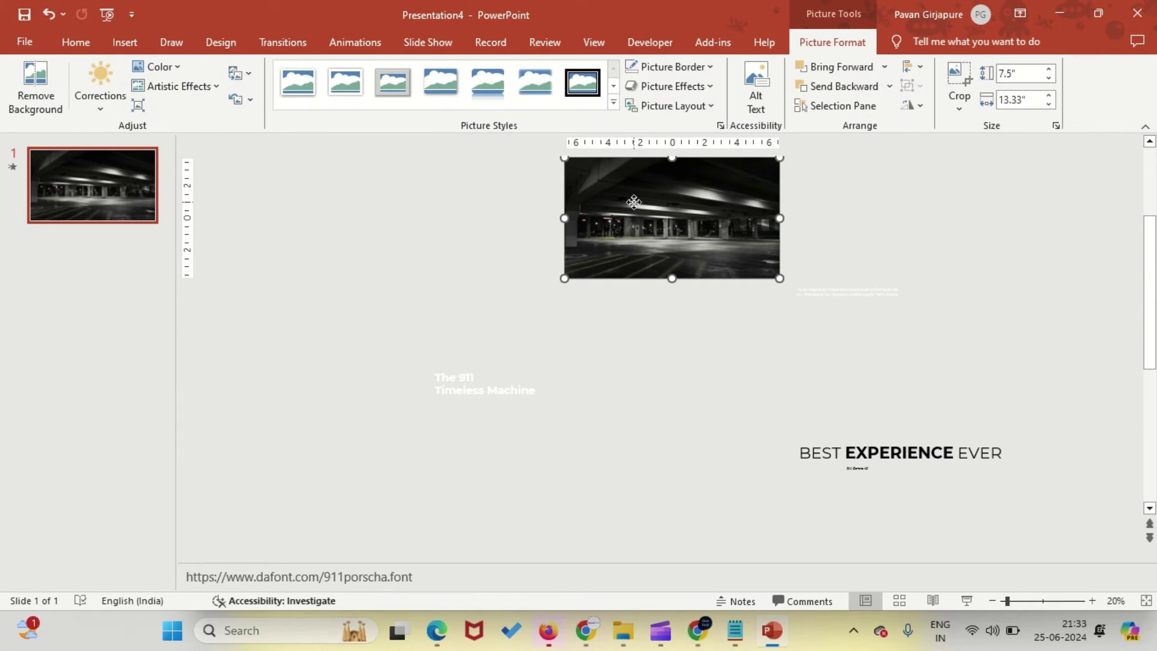
left_click_drag(634, 201, 631, 311)
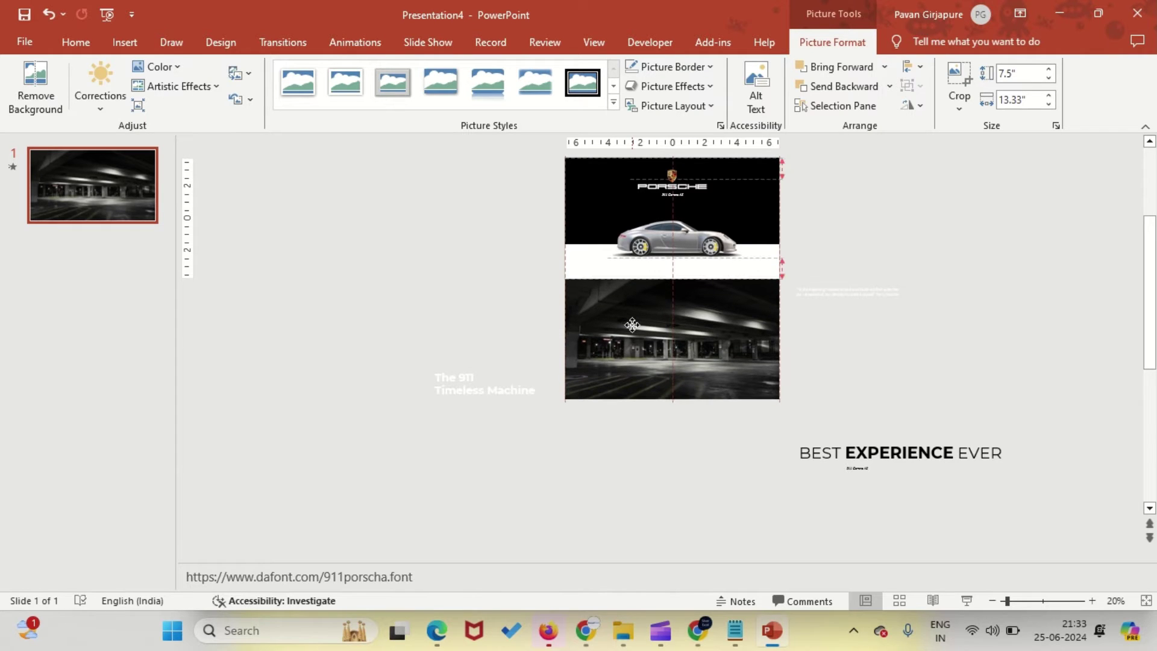
- Send the garage photo to back and place the quote and 'The 911 Timeless Machine' title on it
left_click(810, 247)
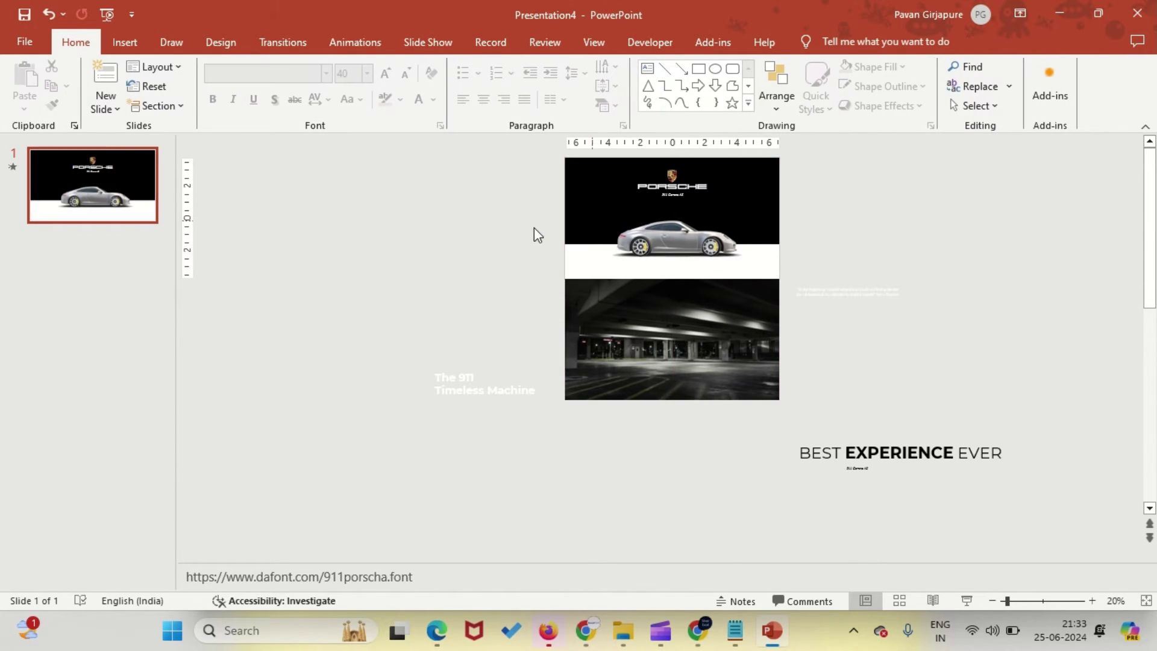
left_click(820, 290)
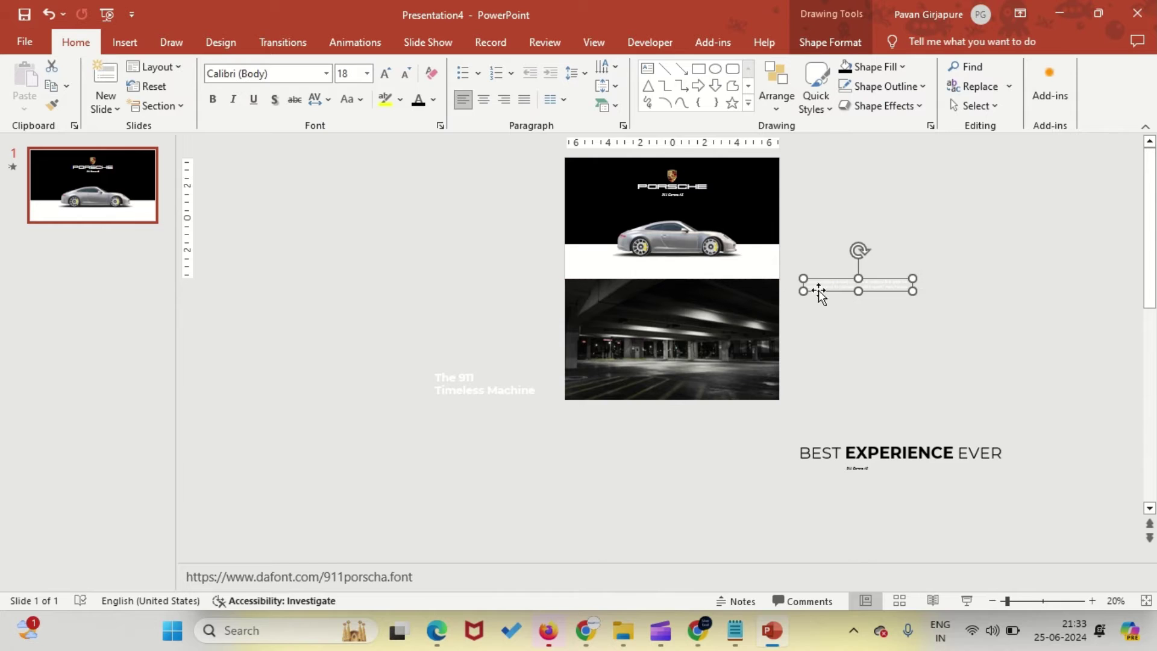
right_click(757, 303)
left_click(807, 446)
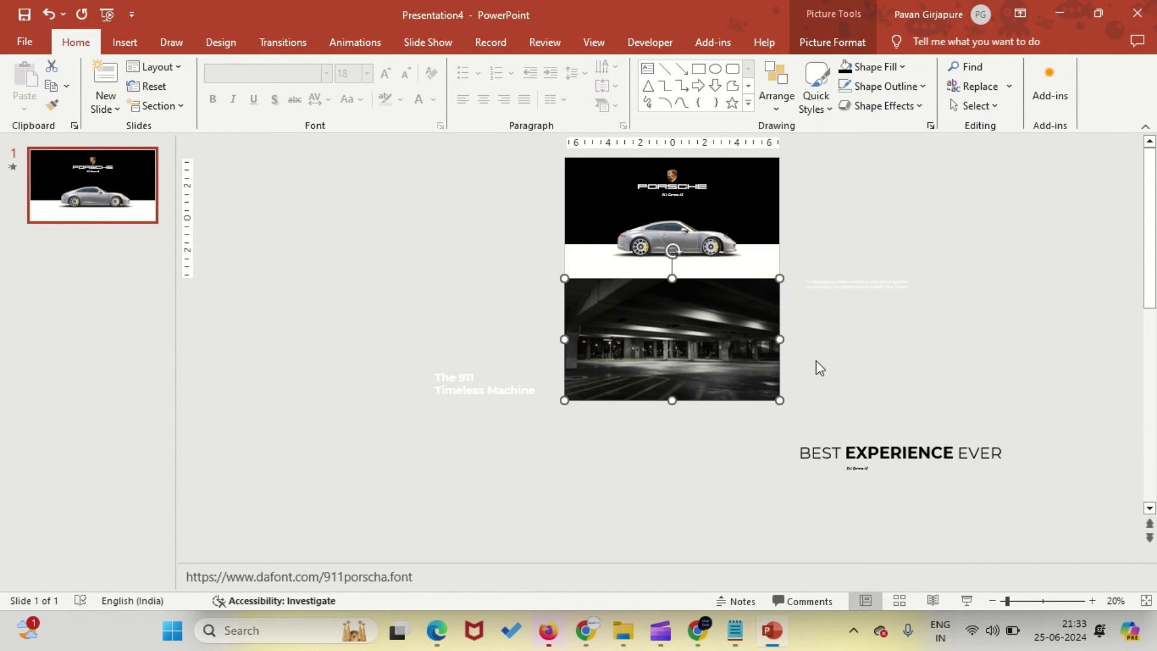
left_click(819, 286)
left_click_drag(819, 285, 689, 284)
left_click(398, 404)
left_click(464, 380)
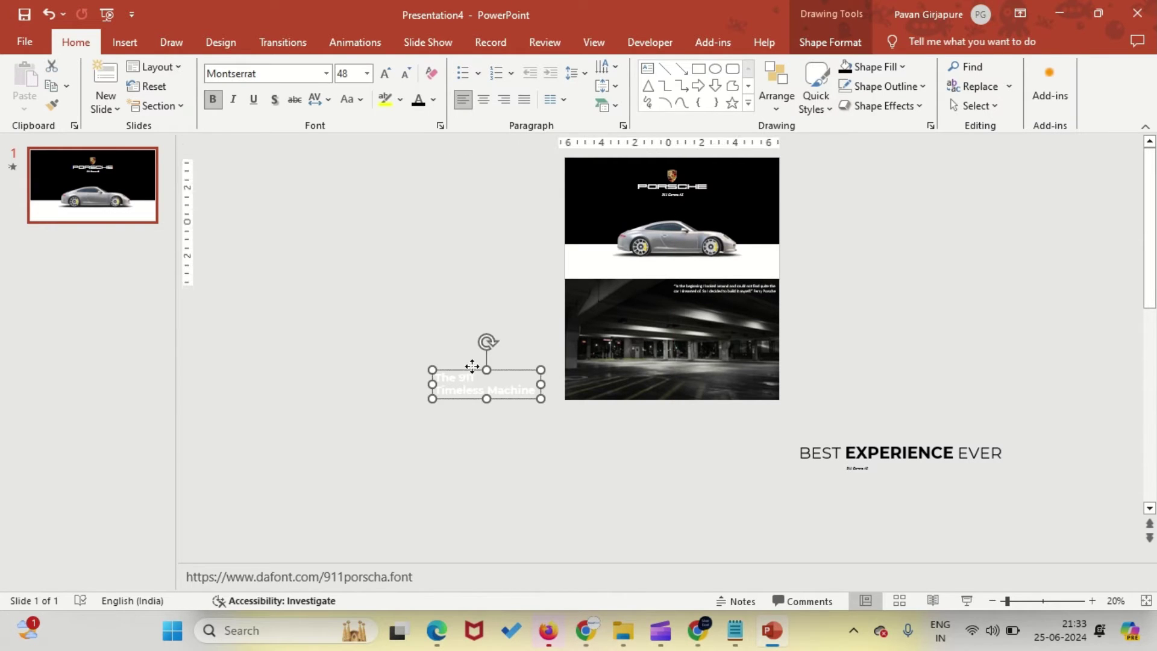
left_click_drag(472, 366, 597, 368)
left_click(518, 354)
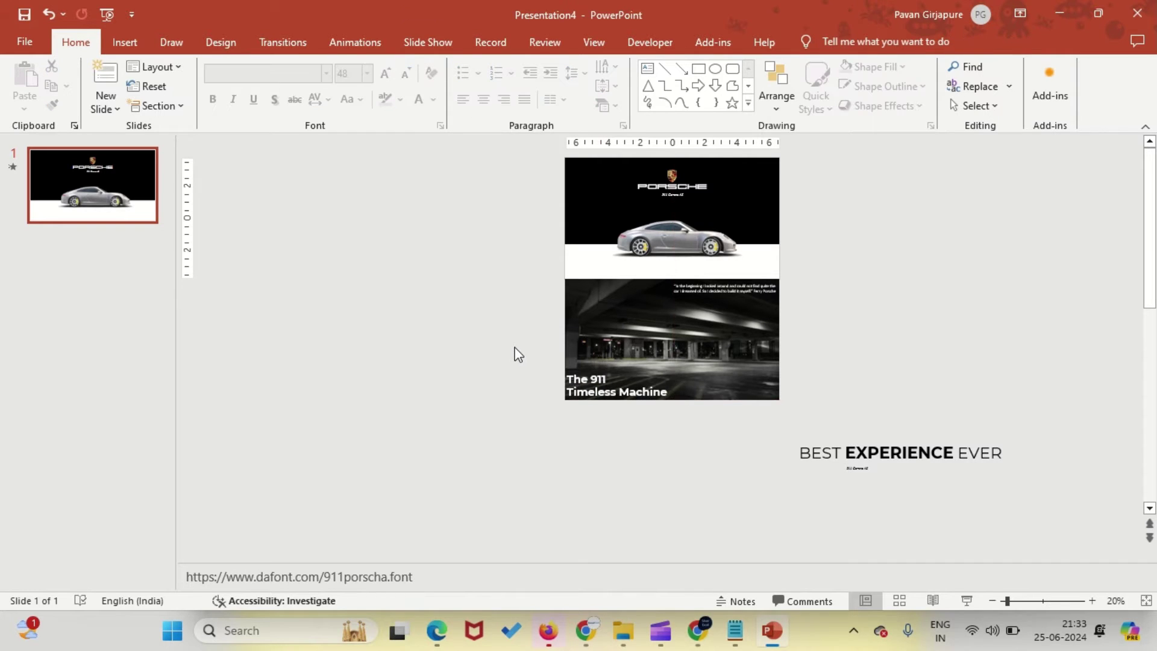
- Duplicate the garage photo and position the copy directly below the original
left_click(585, 295)
key("ctrl+c")
key("ctrl+v")
left_click_drag(632, 329, 659, 430)
left_click(909, 312)
- Send the lower photo to back and move 'BEST EXPERIENCE EVER' and its subtitle onto it
left_click_drag(856, 452, 874, 452)
left_click(693, 450)
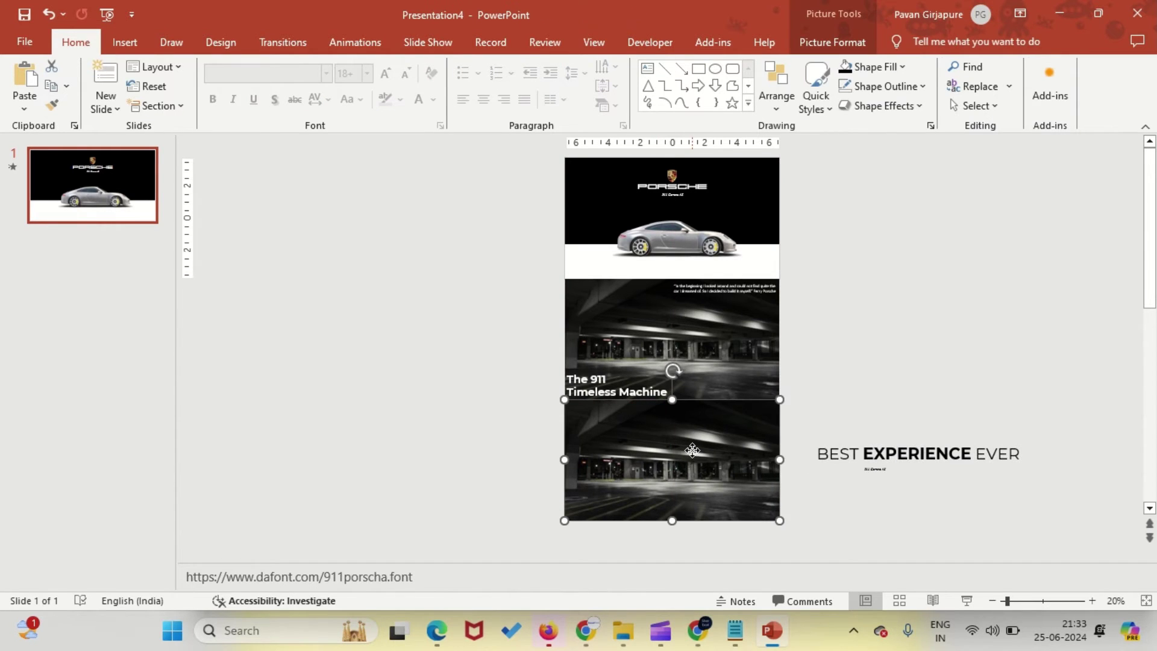
right_click(693, 450)
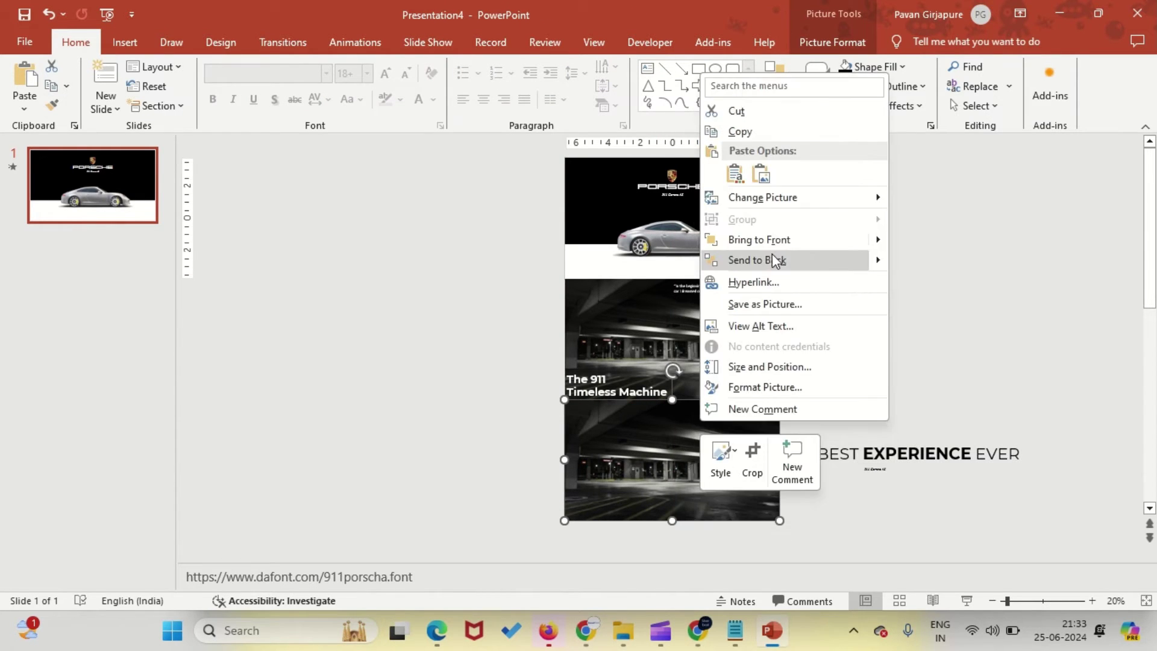
left_click(774, 260)
left_click(864, 444)
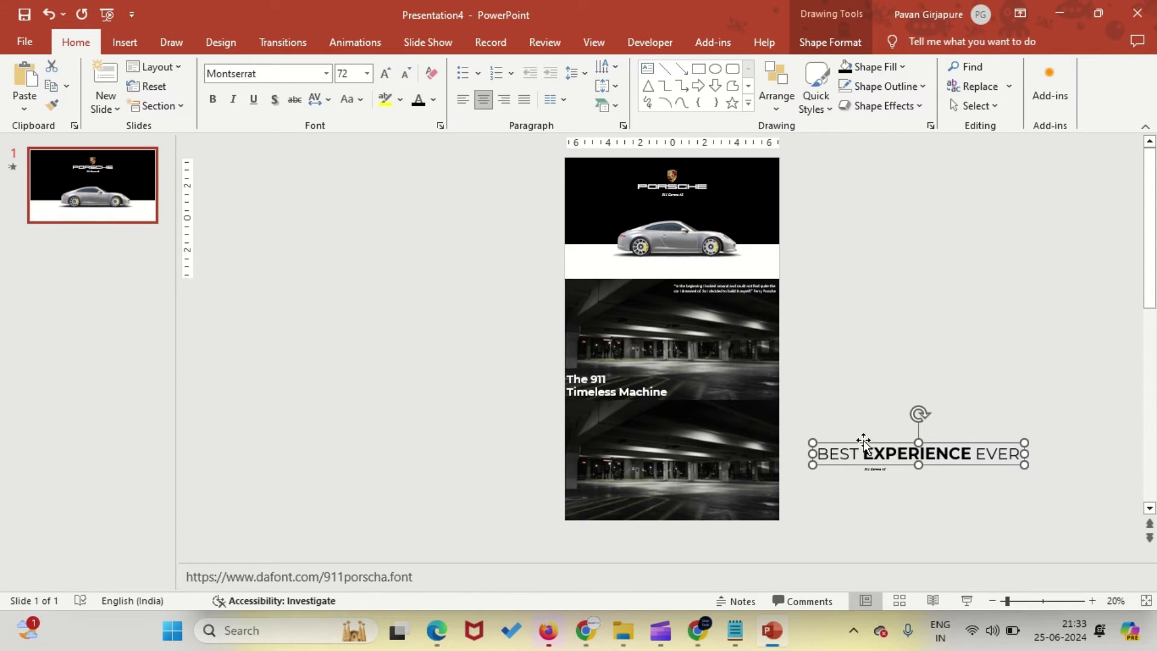
left_click(879, 469, "shift")
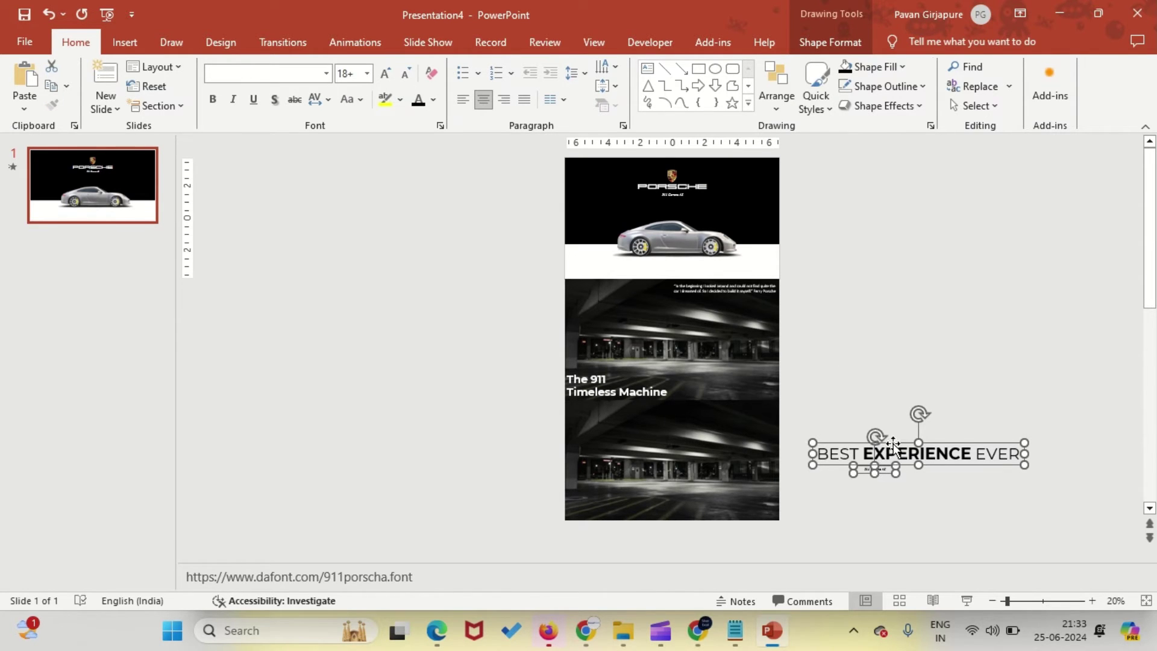
left_click_drag(893, 444, 647, 440)
left_click(889, 399)
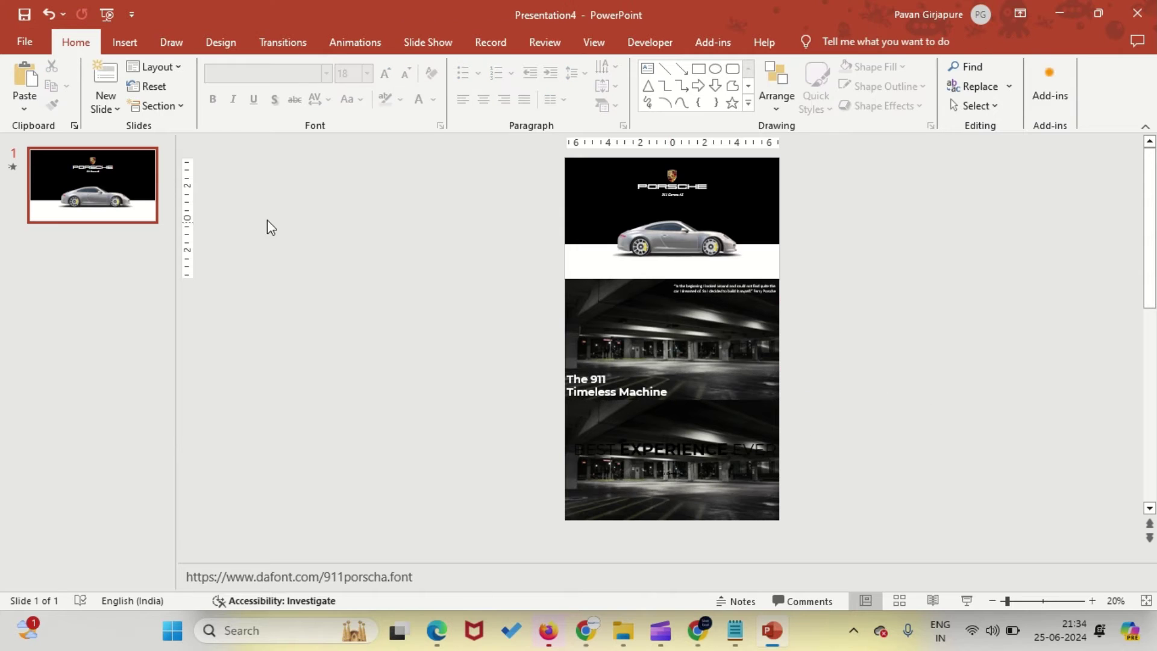
left_click(124, 42)
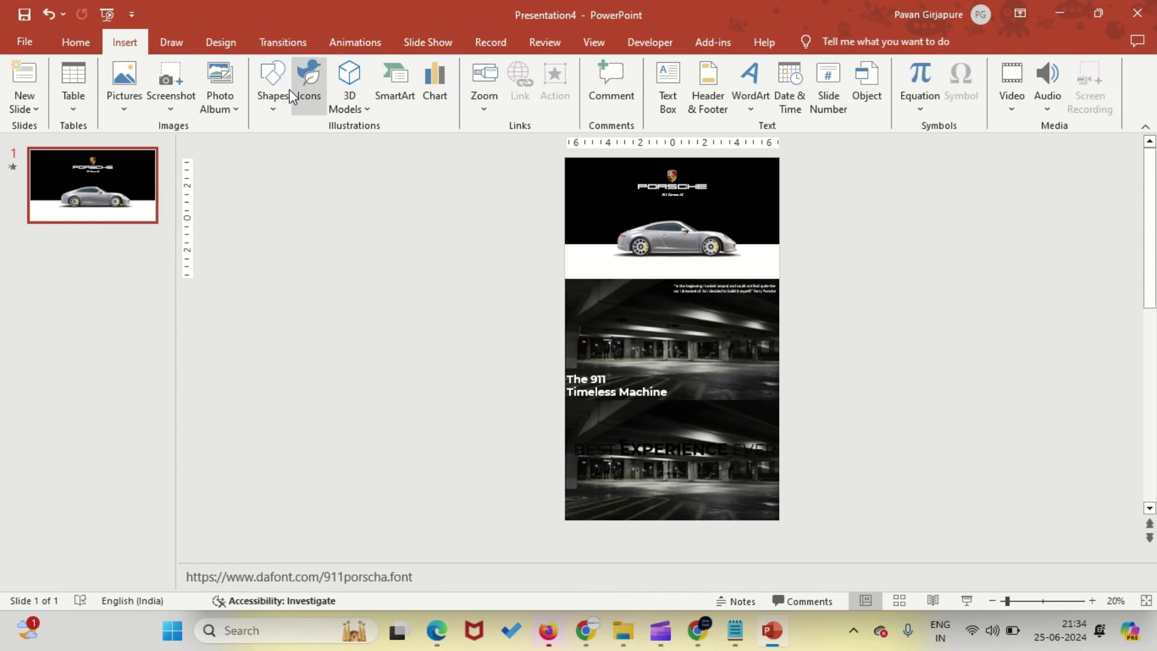
left_click(137, 91)
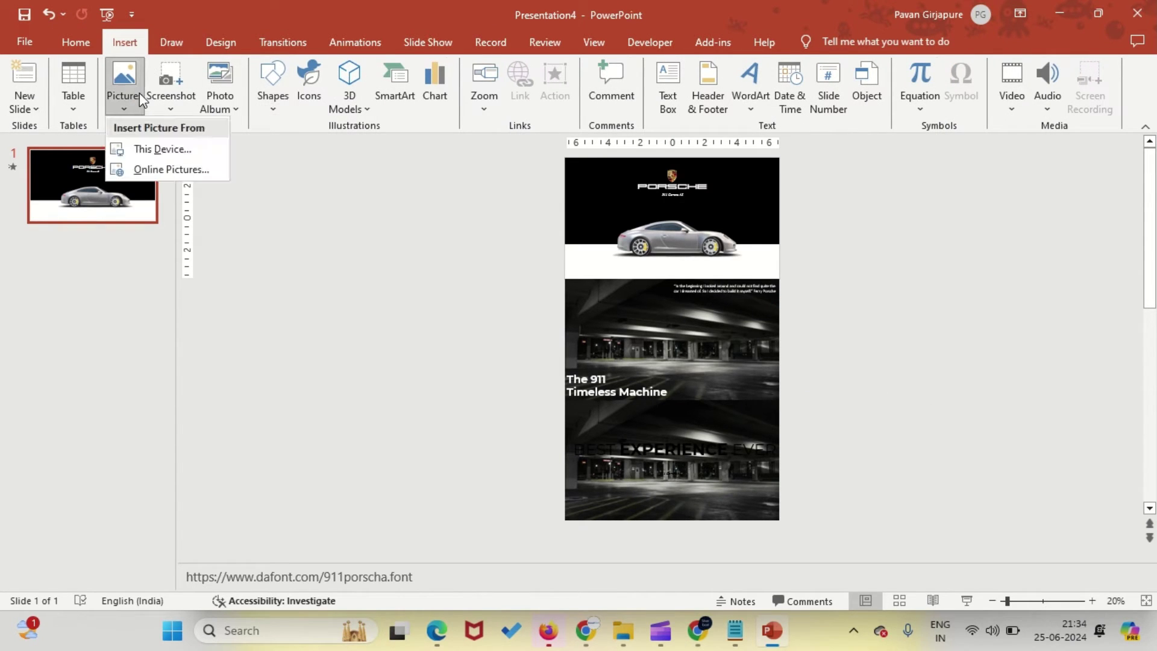
left_click(165, 148)
left_click(404, 161)
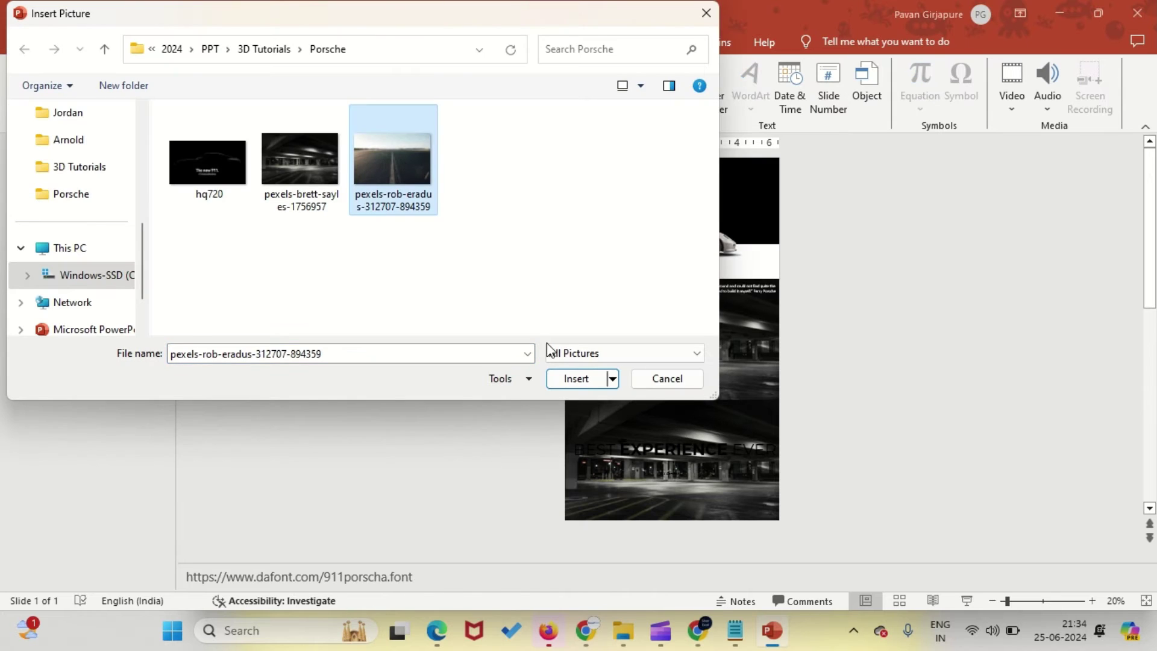
left_click(576, 378)
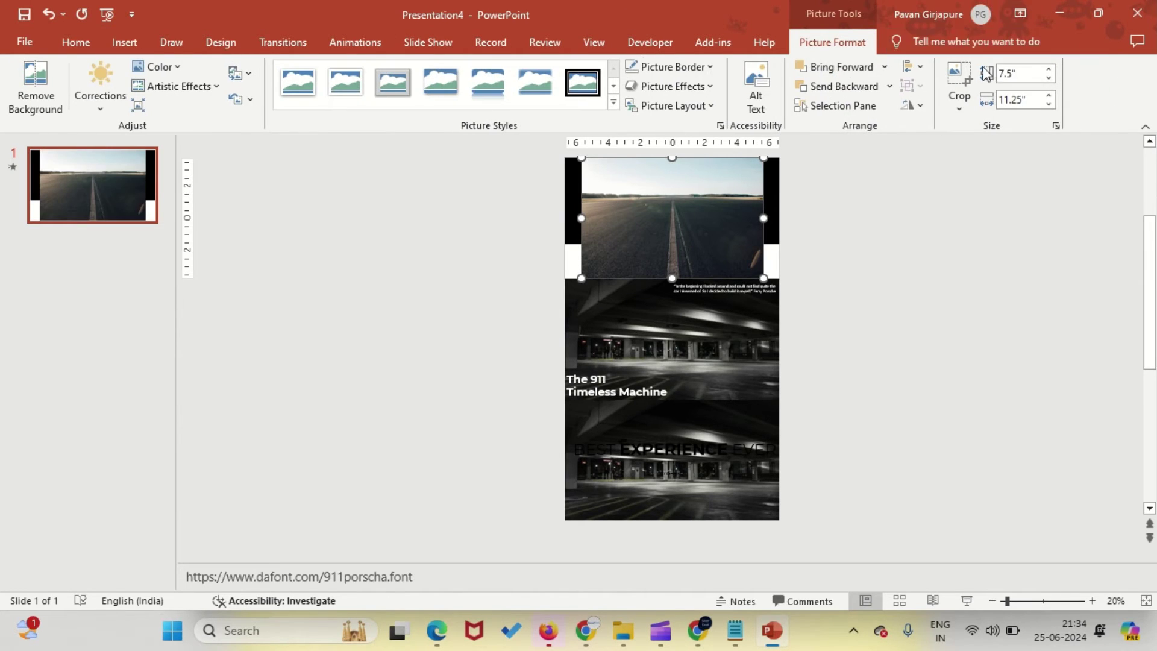
left_click(959, 100)
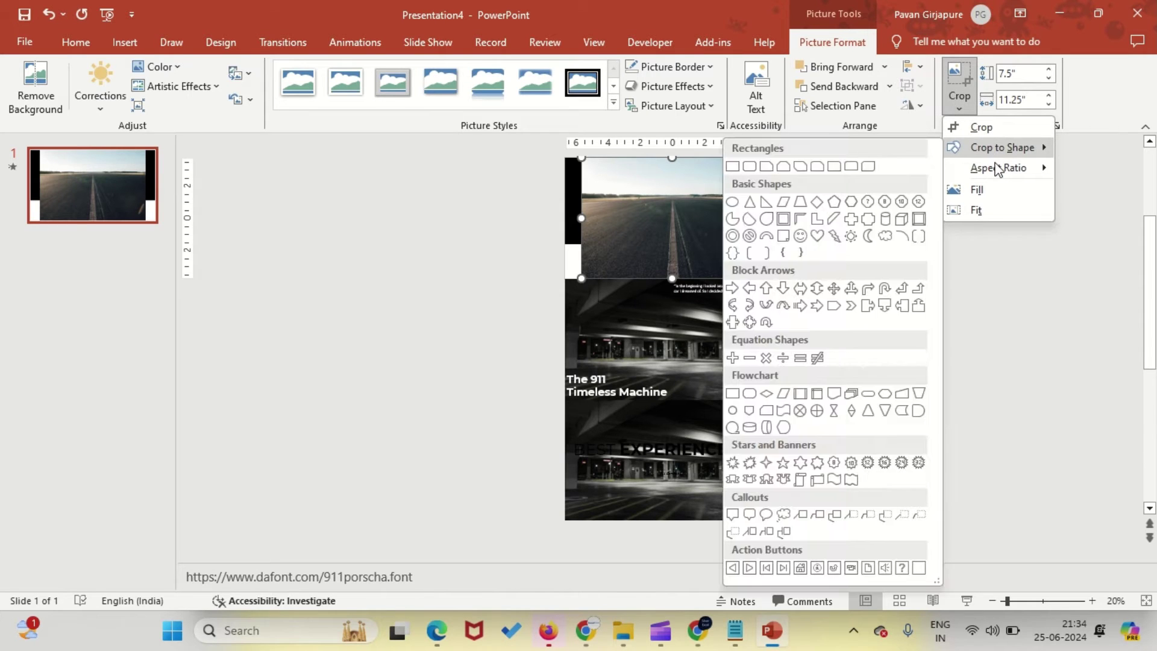
left_click(1075, 407)
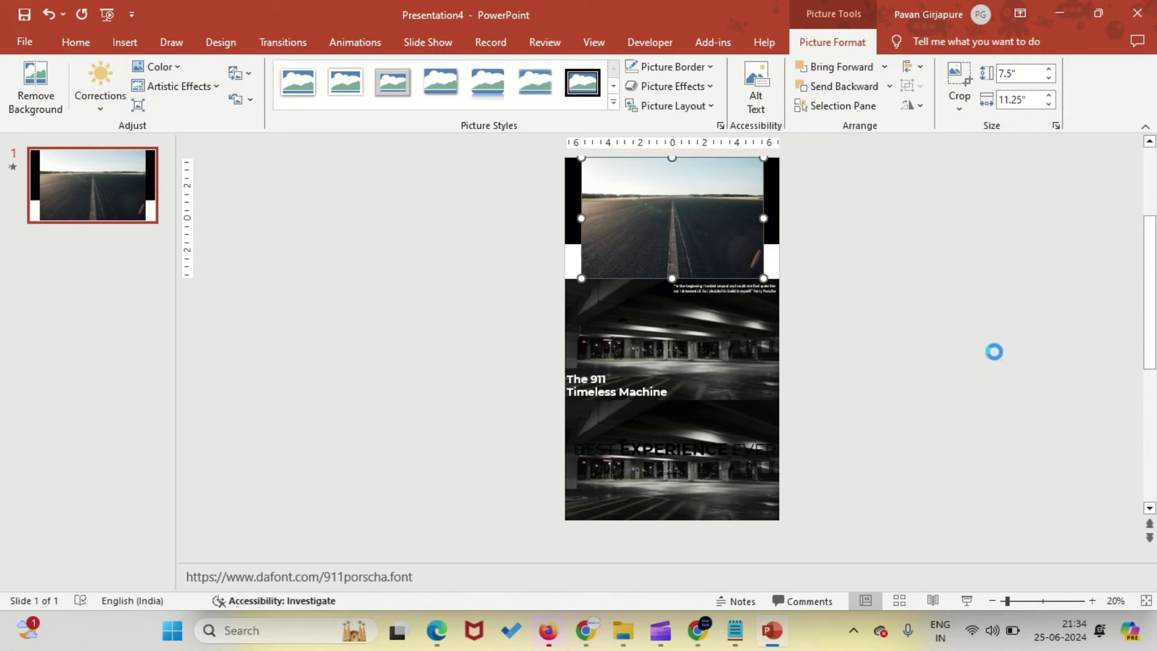
left_click(775, 252)
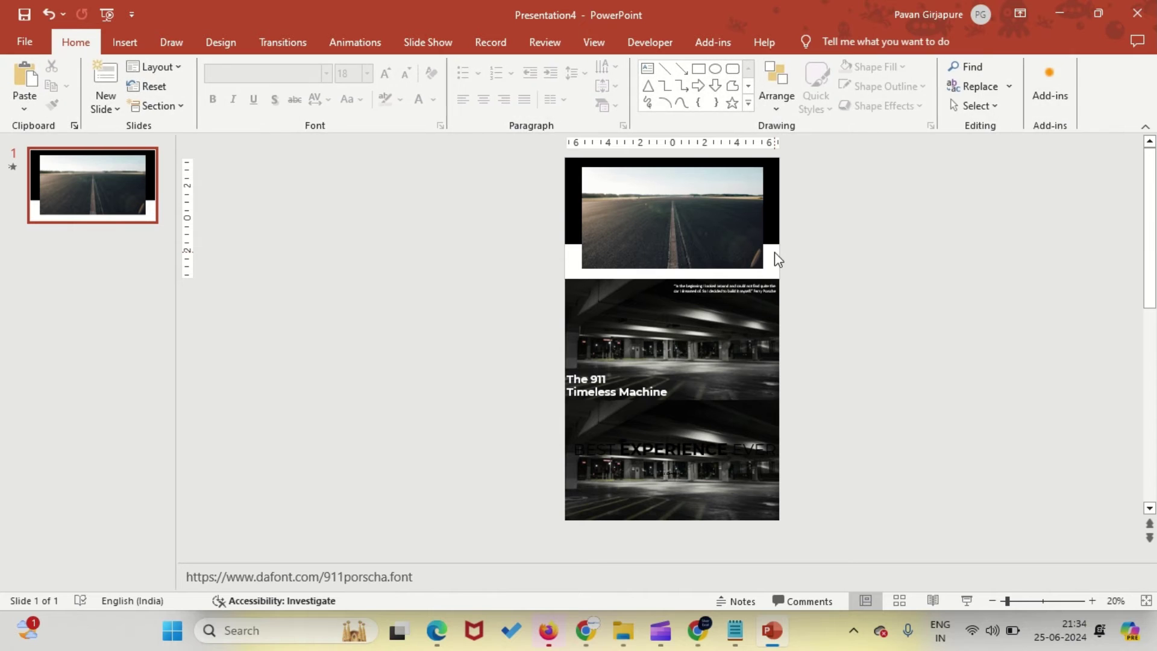
- Align the road photo to the slide's left and top edges and enlarge it to fill the slide
left_click(651, 216)
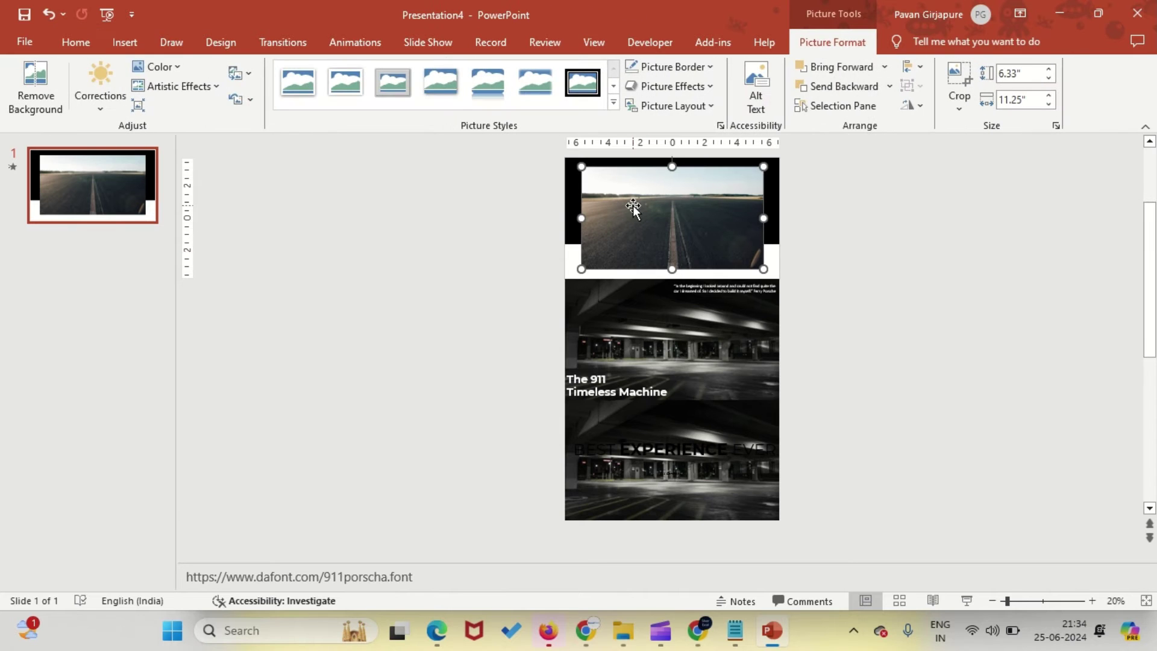
left_click(914, 68)
left_click(942, 88)
left_click(913, 67)
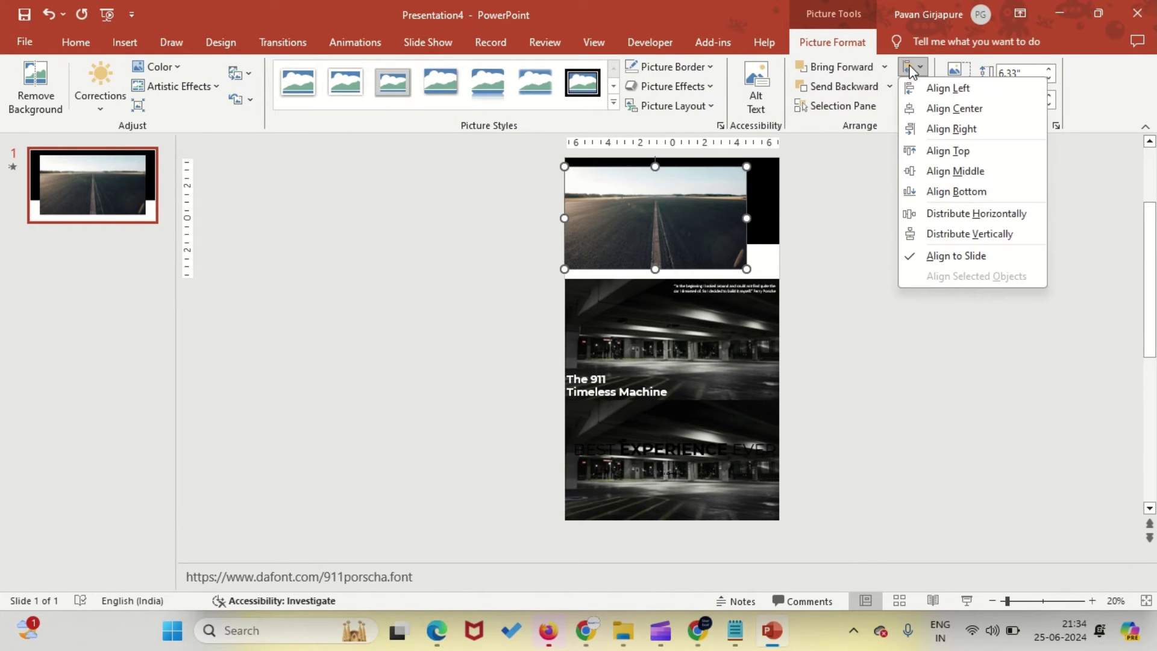
left_click(937, 151)
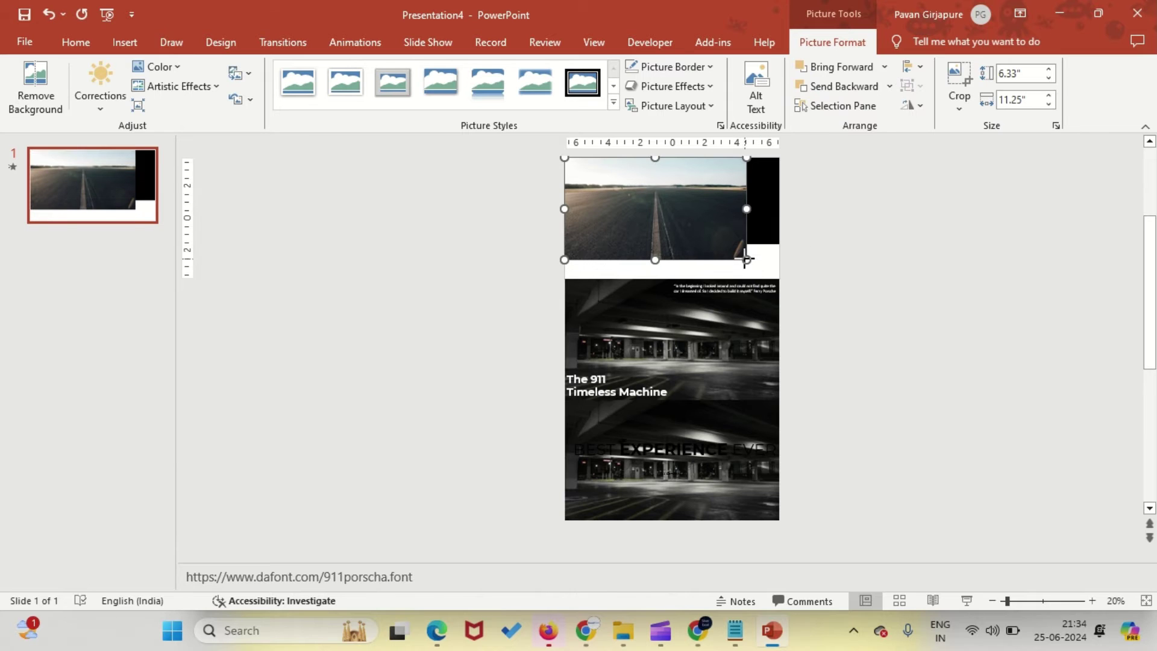
left_click_drag(746, 260, 777, 275)
- Move the road photo down below the second garage photo
left_click(844, 234)
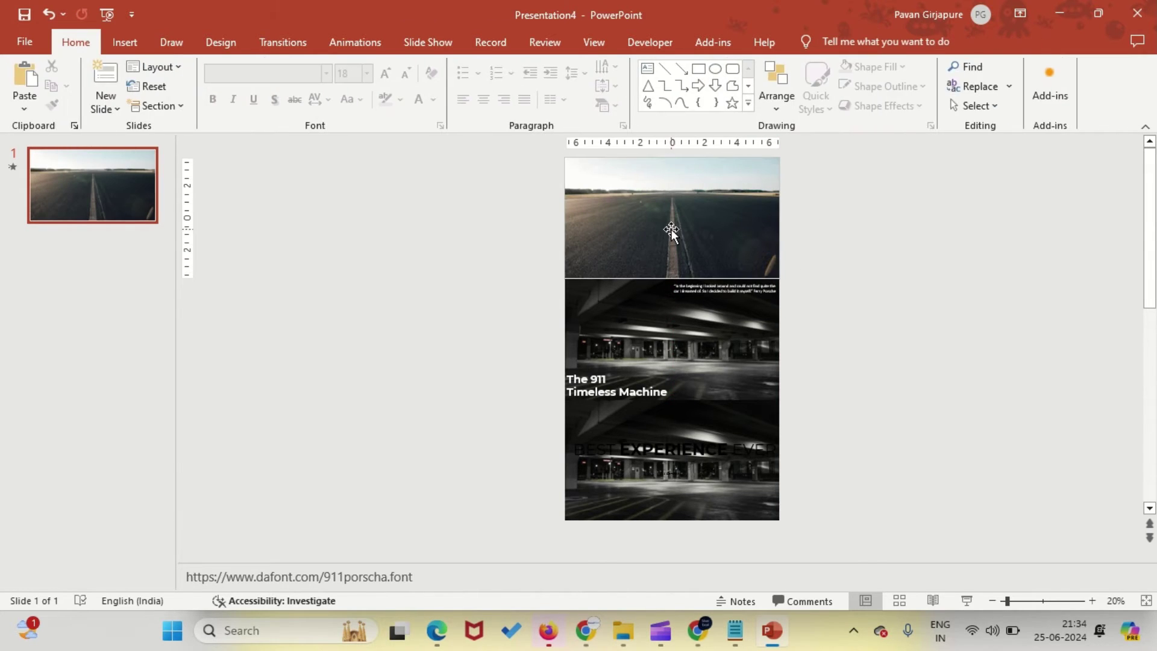
left_click(670, 230)
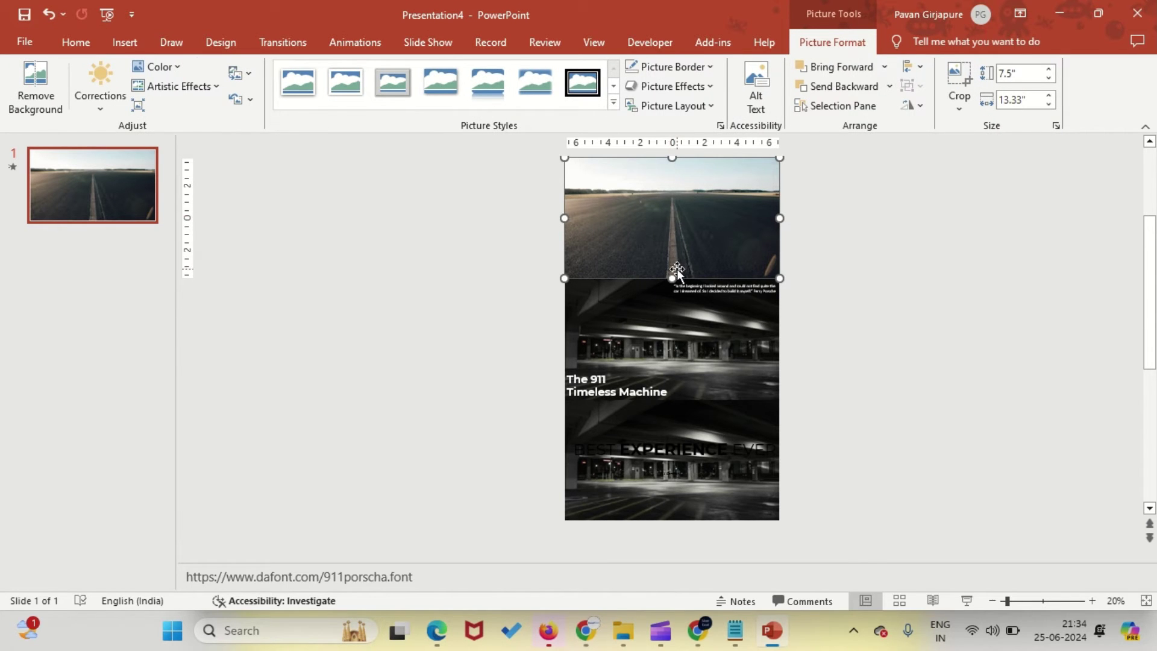
left_click_drag(676, 266, 668, 578)
left_click(780, 408)
- Delete the extra parking-lot photo covering the BEST EXPERIENCE EVER heading
left_click(768, 392)
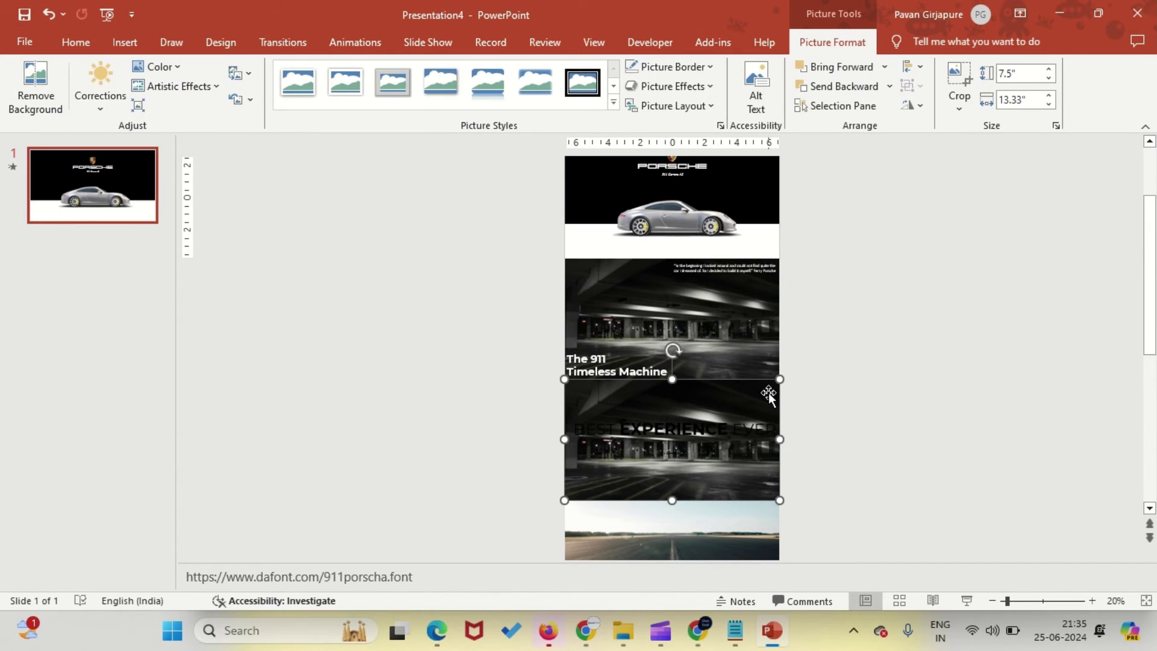
key("Delete")
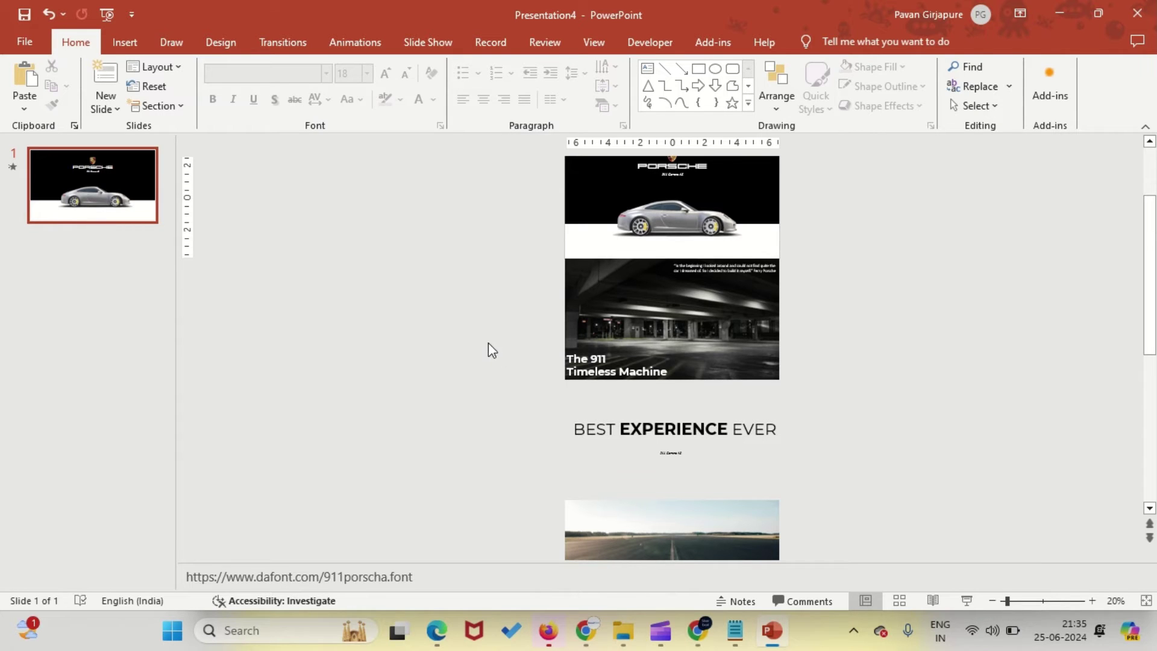
scroll(488, 342, "down", 2)
left_click(443, 518)
right_click(602, 496)
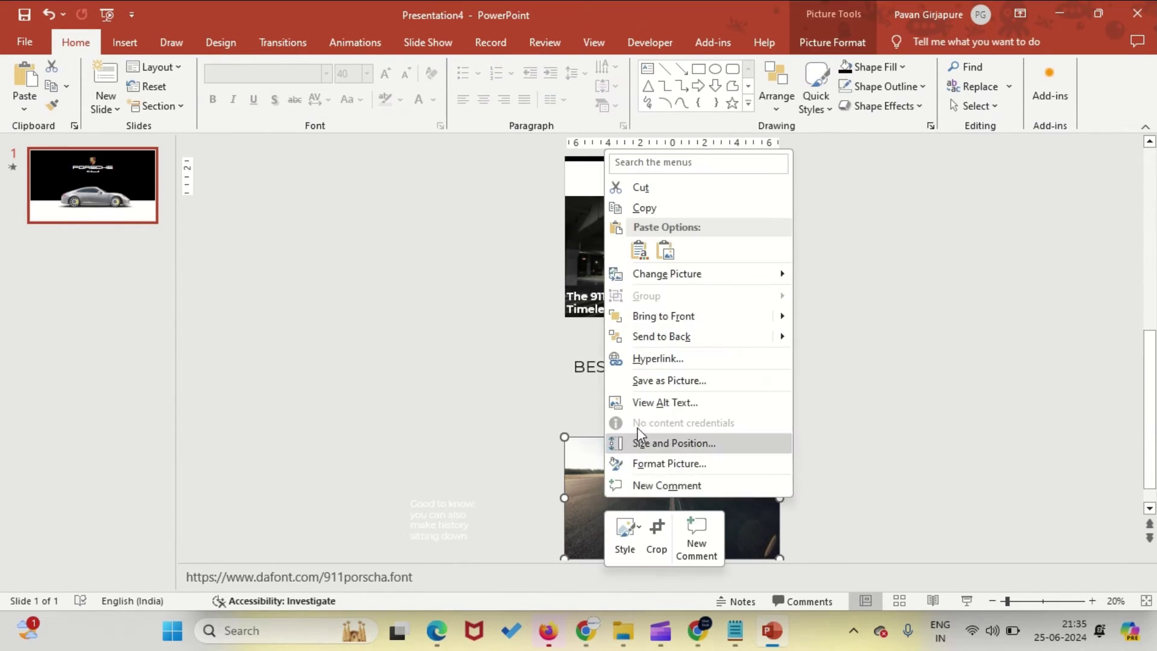
key("Escape")
- Move the 'Good to know' caption onto the road photo's lower-left
left_click(453, 503)
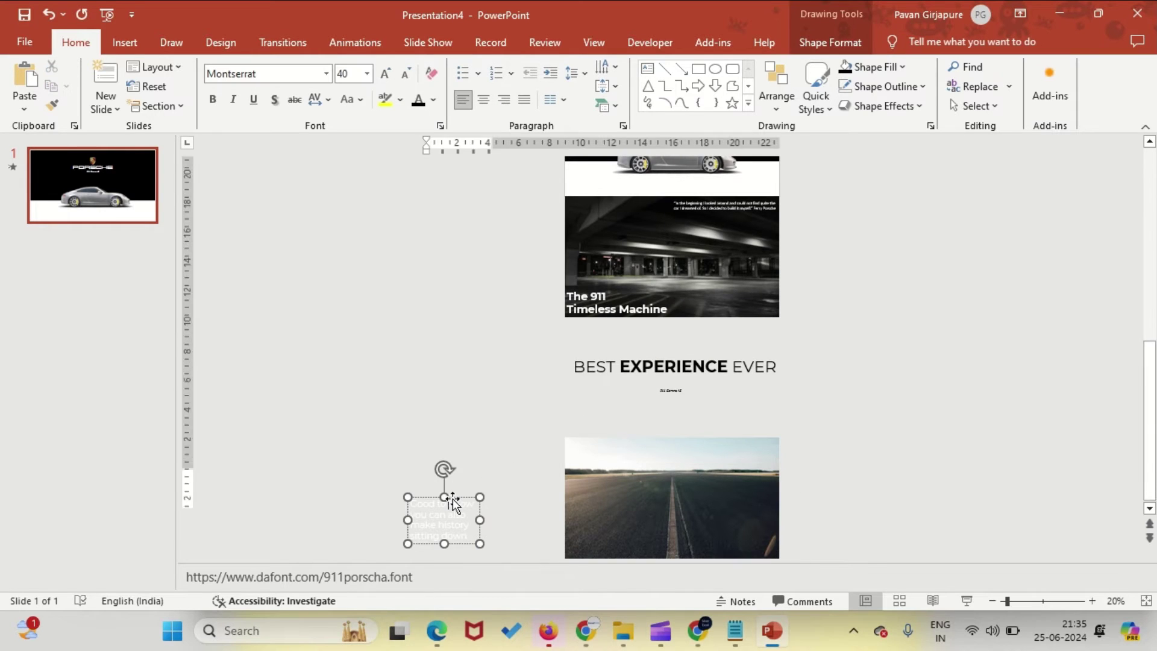
mouse_move(453, 503)
left_mouse_down()
mouse_move(449, 494)
mouse_move(612, 495)
mouse_move(618, 509)
mouse_move(598, 513)
mouse_move(585, 500)
left_mouse_up()
left_click(525, 483)
left_click(601, 517)
left_click(513, 482)
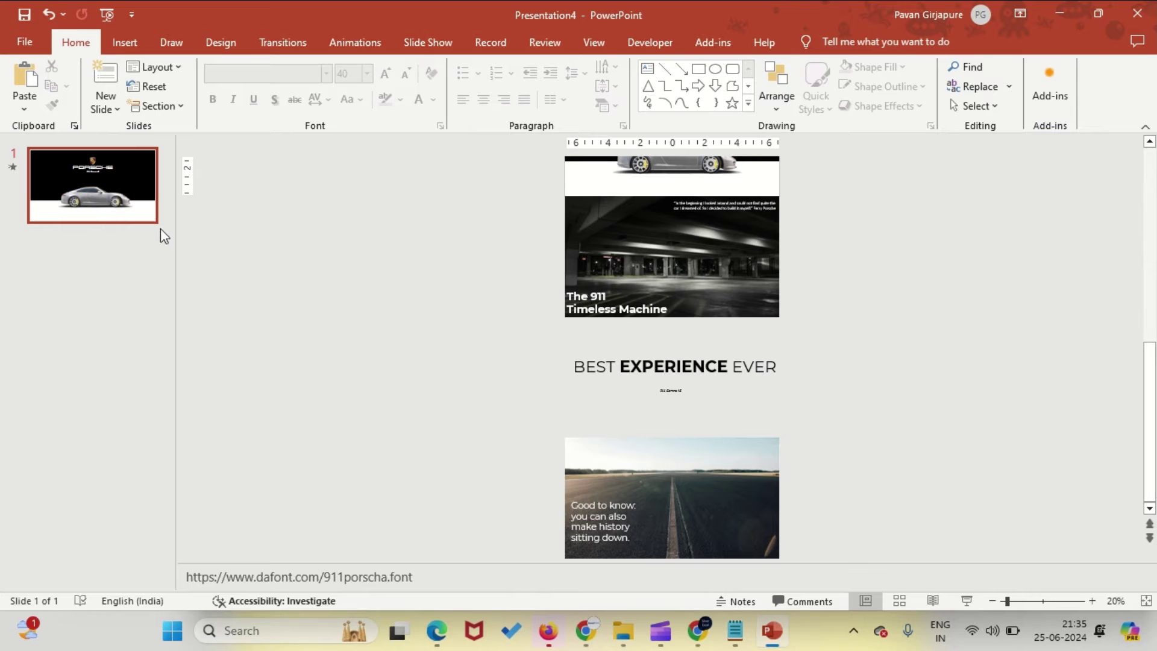
- Duplicate slide 1 and shift all of slide 2's objects up to frame the garage photo
left_click(127, 207)
right_click(128, 207)
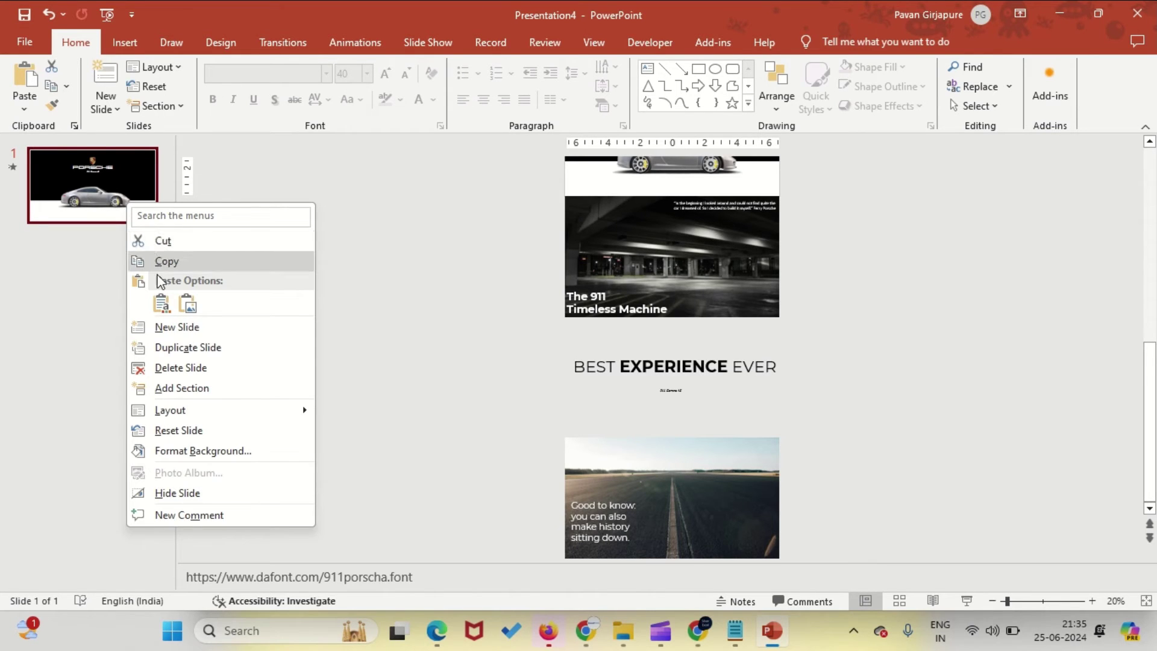
left_click(173, 345)
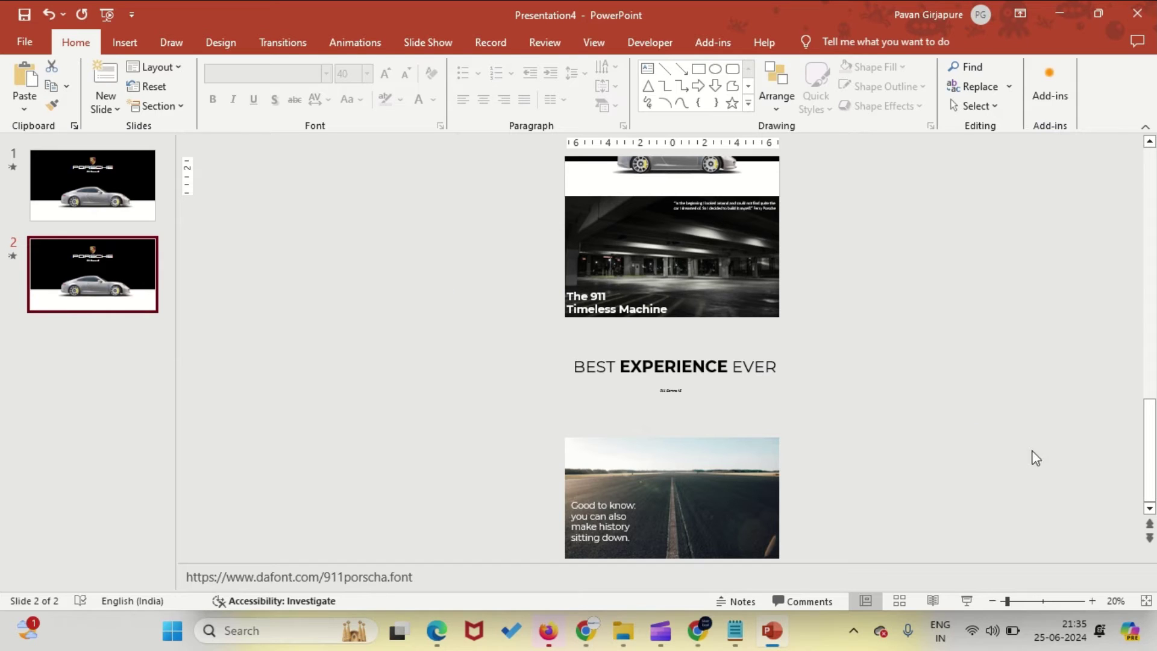
left_click(991, 601)
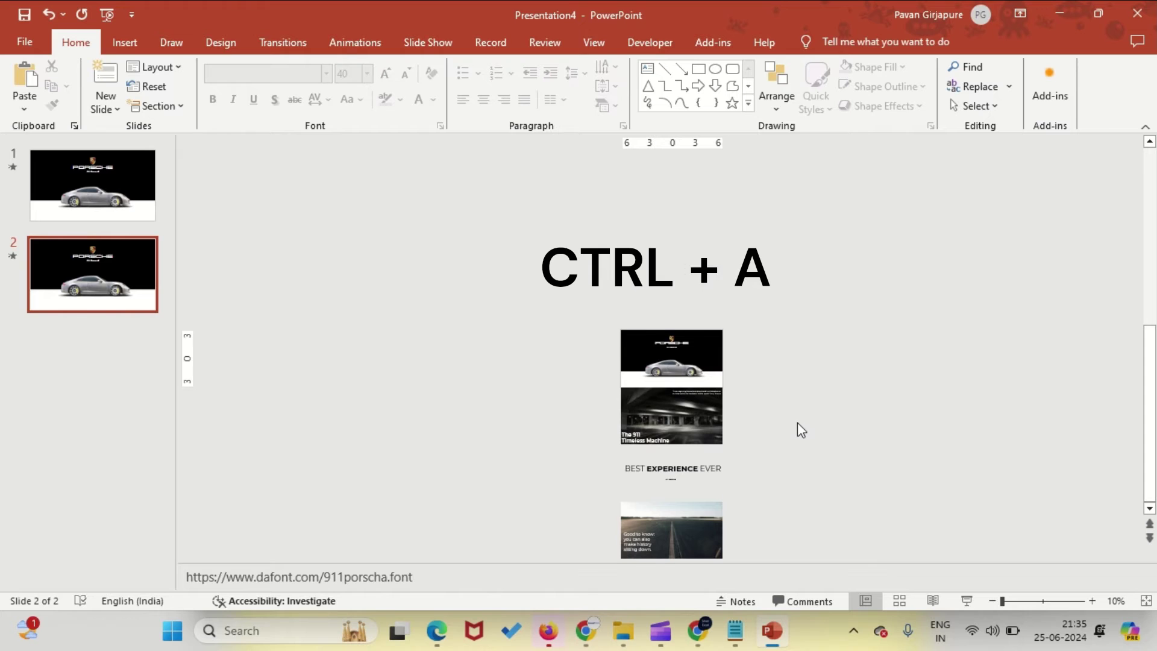
key("ctrl+a")
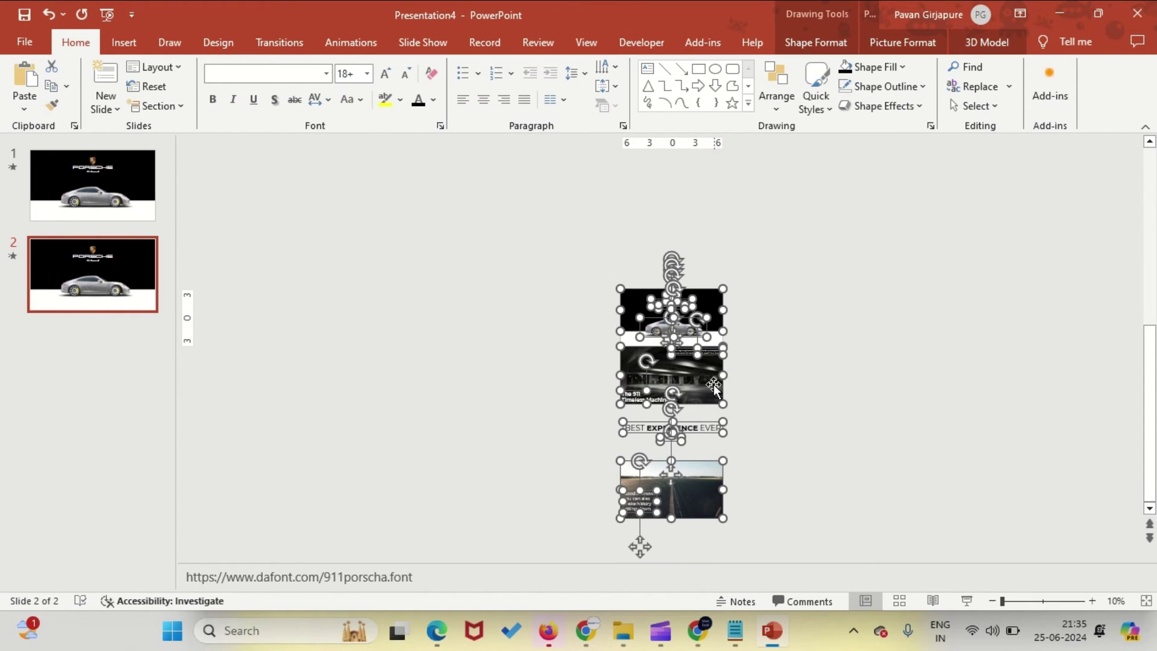
left_click_drag(713, 384, 715, 331)
left_click(782, 338)
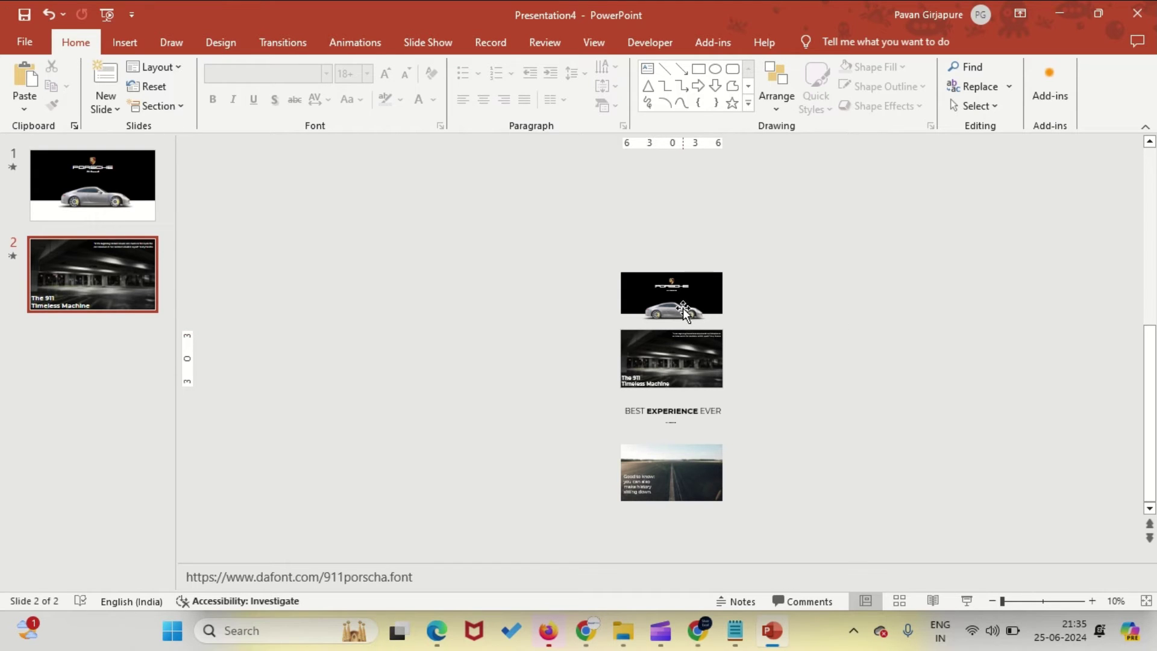
- At 40% zoom, bring the 3D car model to the front of the other objects
left_click(1088, 601)
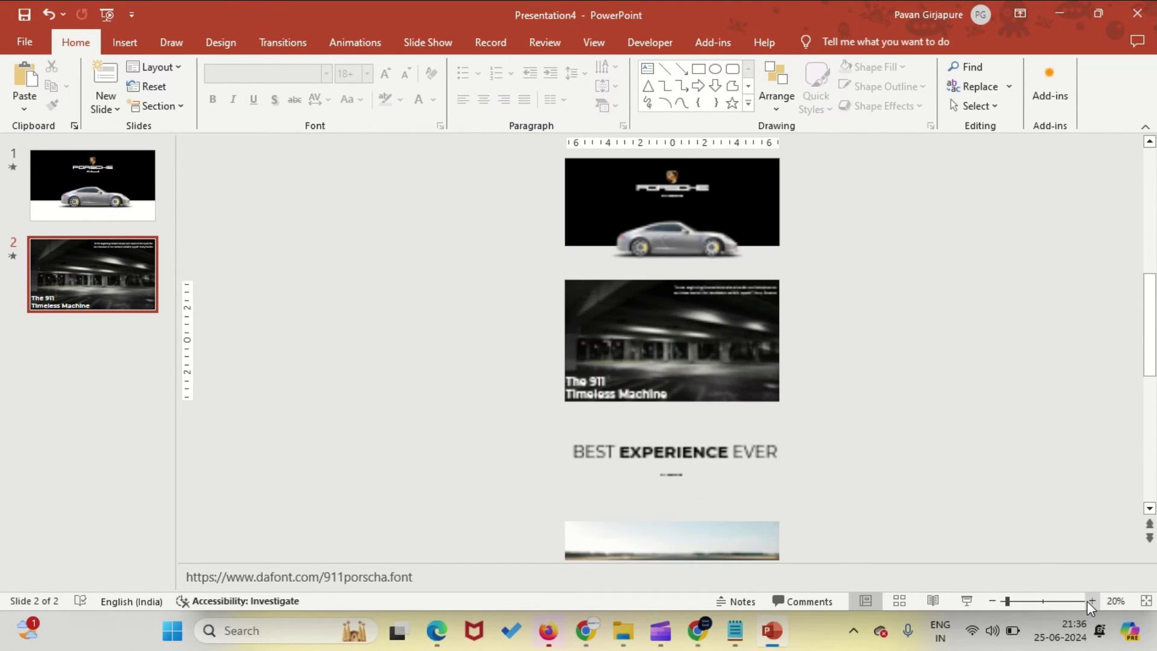
left_click(1088, 601)
left_click(1089, 601)
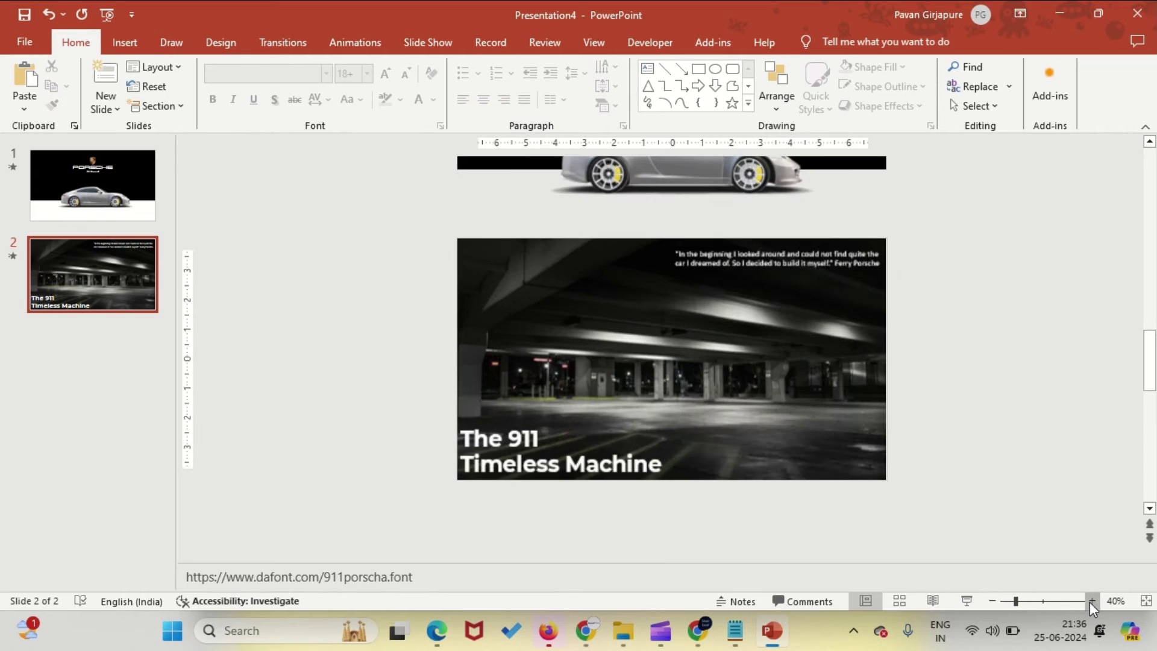
left_click(702, 179)
right_click(702, 178)
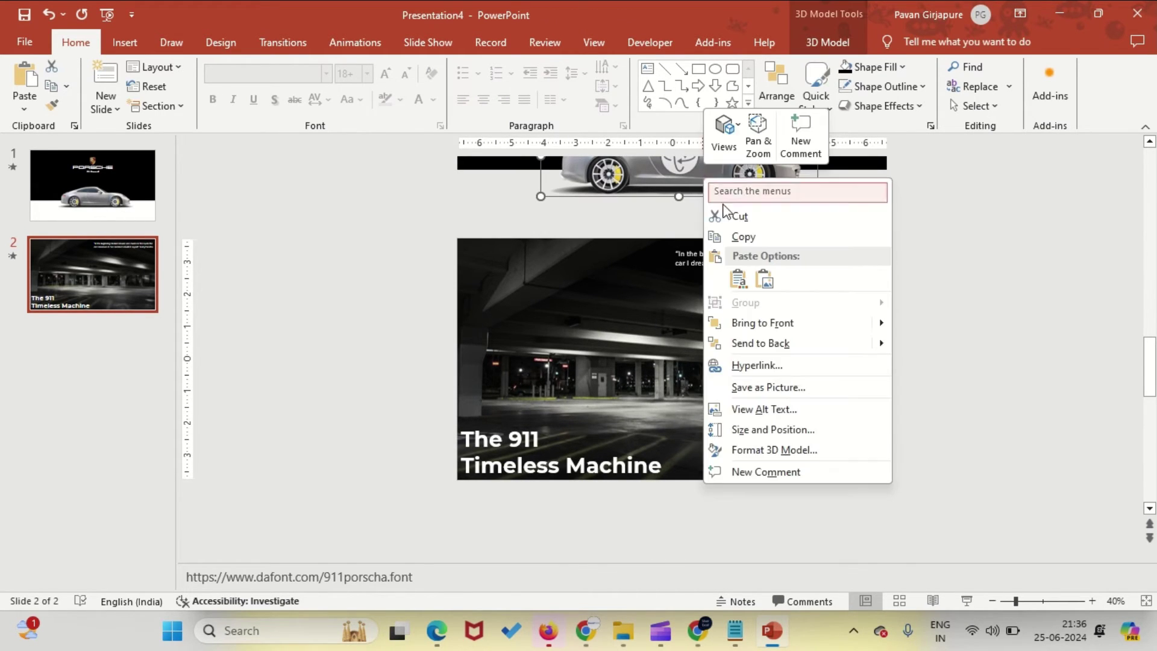
left_click(755, 319)
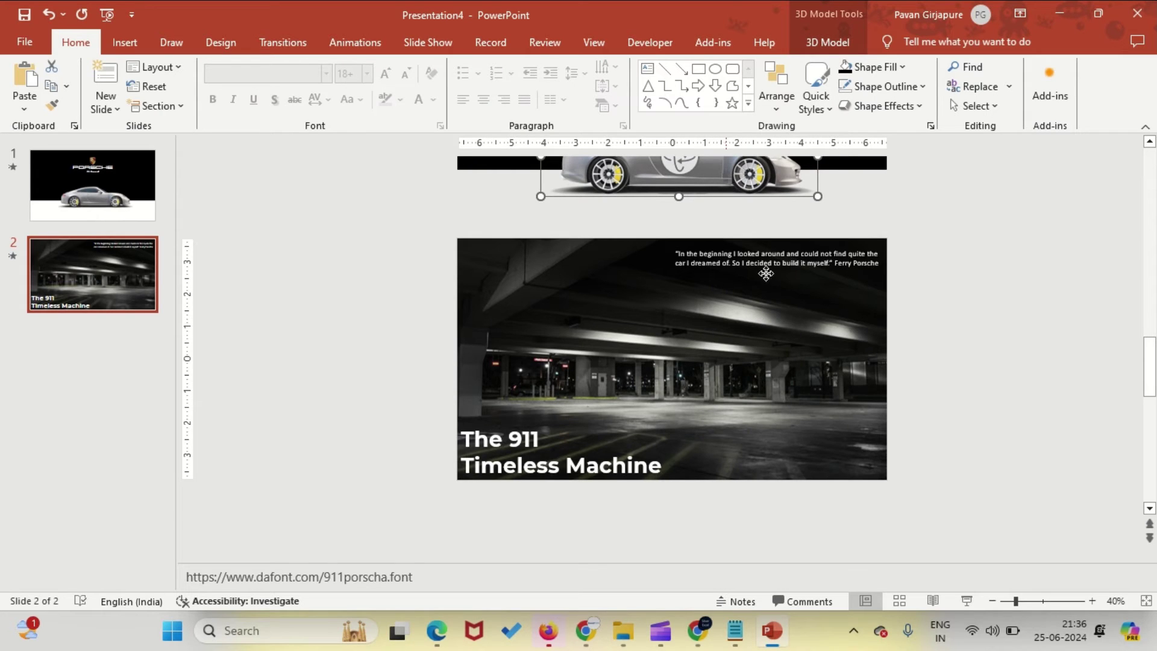
right_click(726, 174)
left_click(768, 319)
right_click(720, 180)
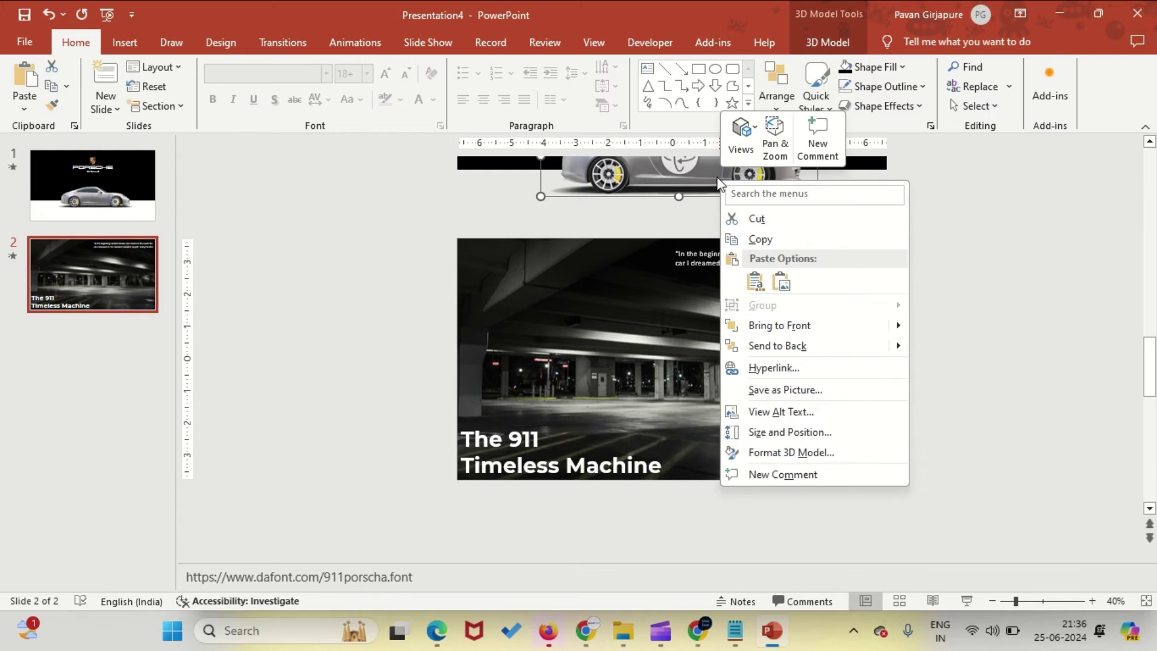
left_click(711, 176)
- Move the 3D car onto the garage photo, rotate it to a front three-quarter view, and enlarge it
left_click_drag(710, 173, 742, 409)
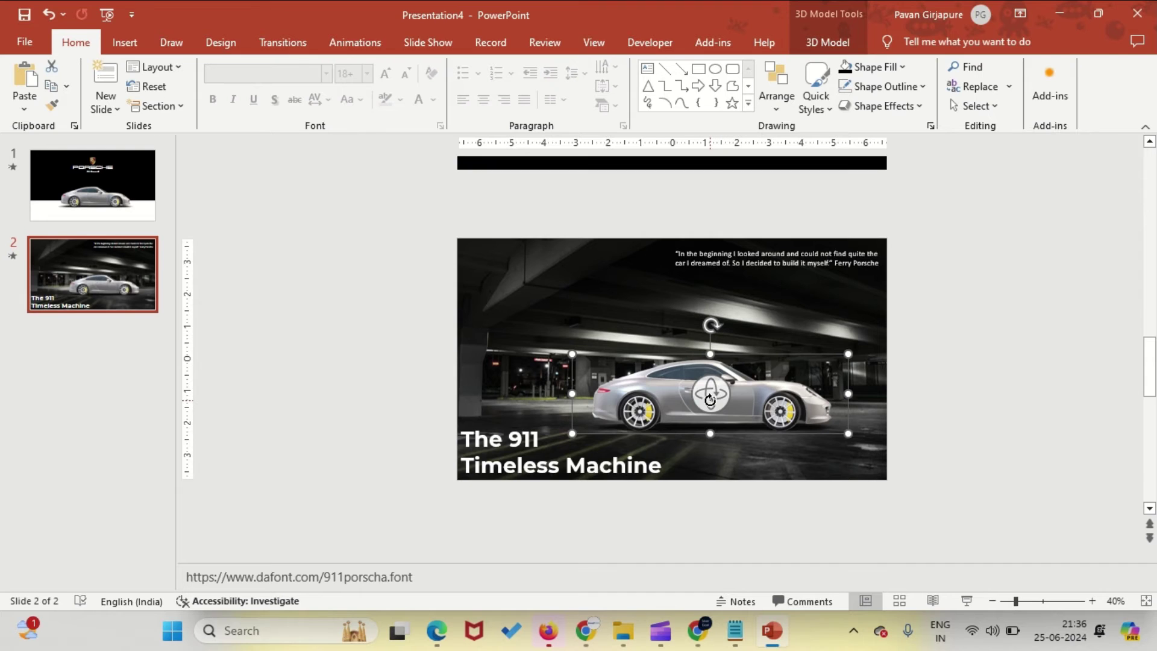
left_click_drag(710, 399, 432, 419)
left_click_drag(843, 326, 866, 306)
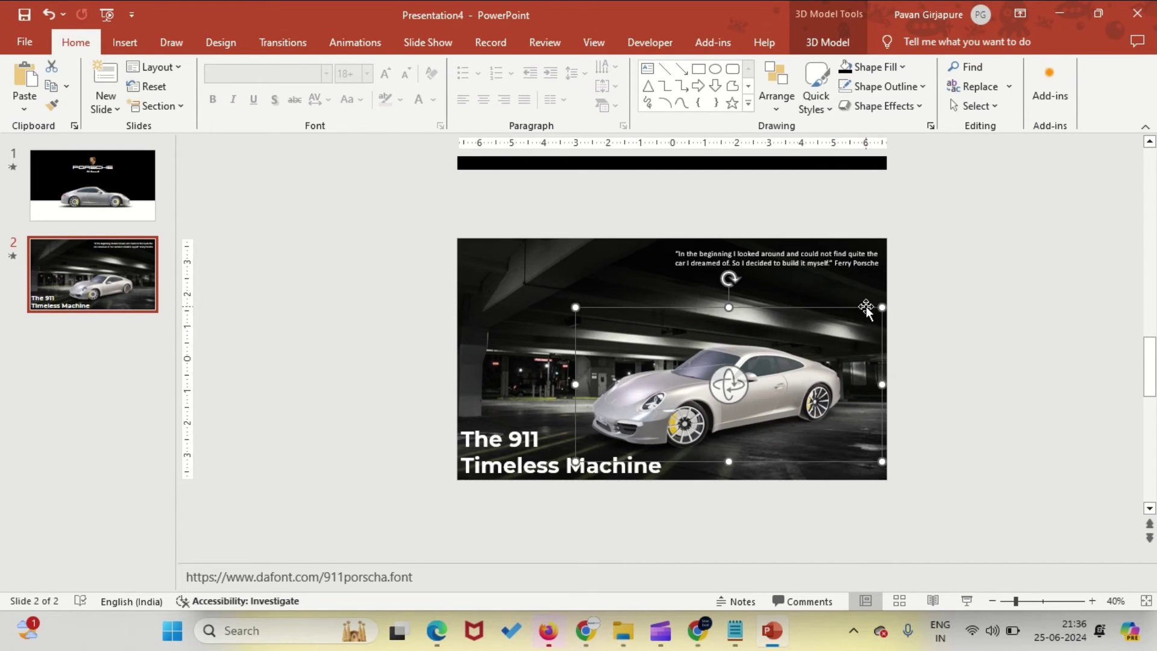
left_click(950, 330)
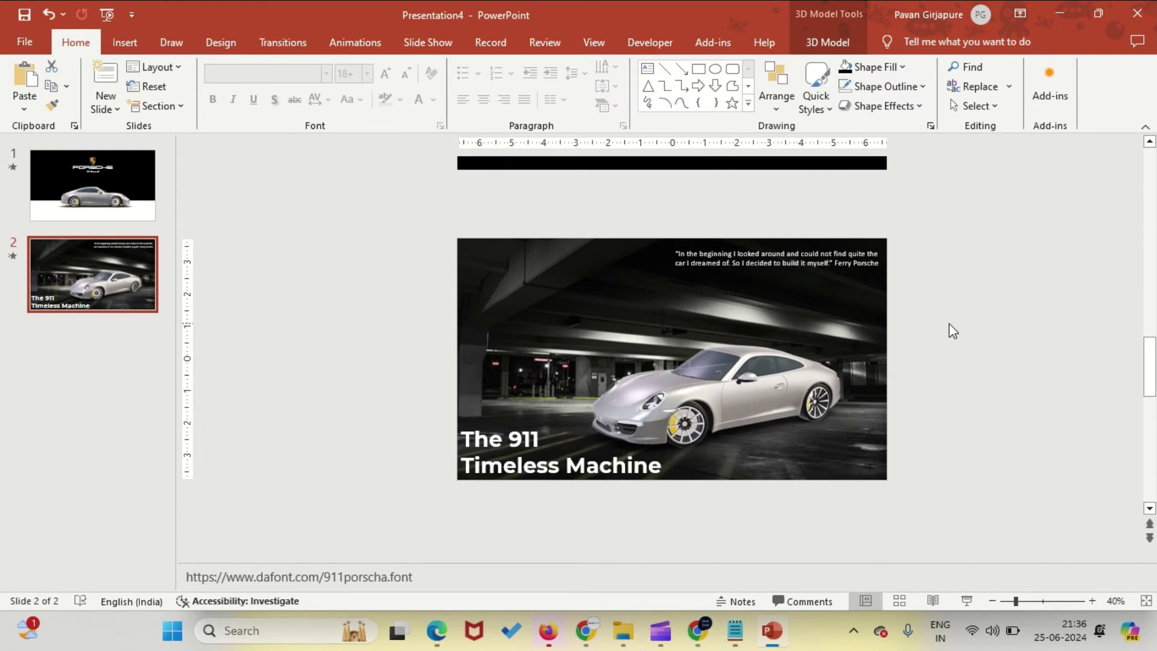
- Rotate the 3D car on slide 2 slightly further toward the viewer
left_click(773, 376)
mouse_move(736, 383)
left_mouse_down()
mouse_move(802, 385)
mouse_move(726, 381)
mouse_move(709, 367)
mouse_move(732, 399)
mouse_move(771, 396)
mouse_move(736, 378)
left_mouse_up()
left_click(921, 369)
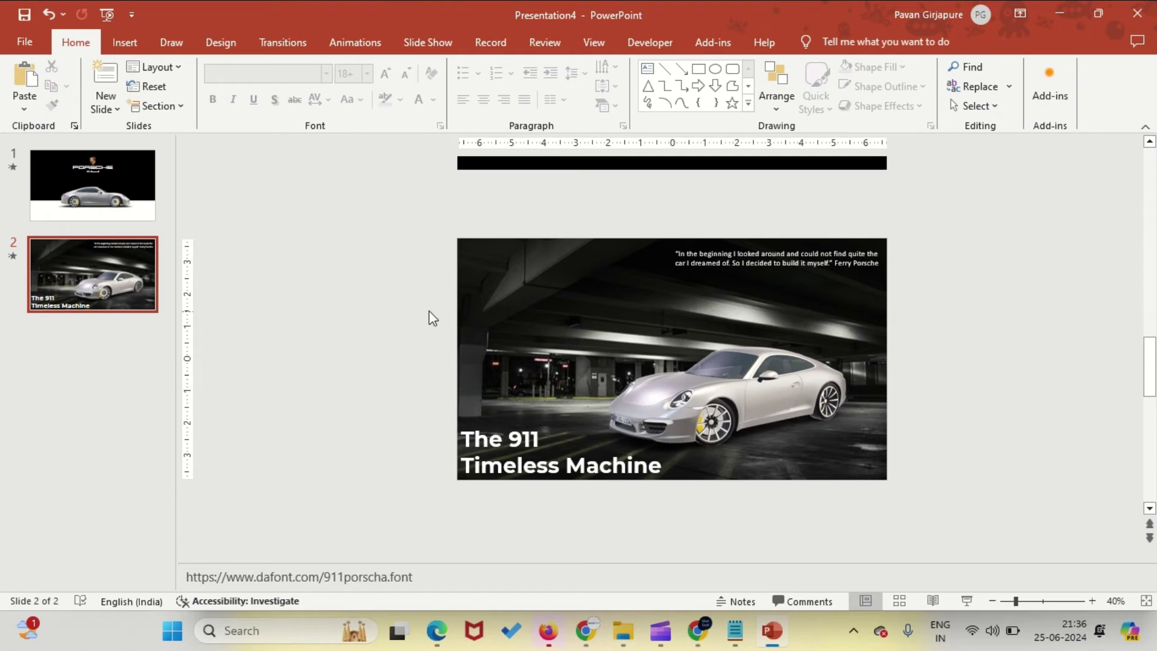
- Duplicate slide 2 as slide 3, shift all its objects up, and zoom to 30%
left_click(990, 601)
left_click(990, 600)
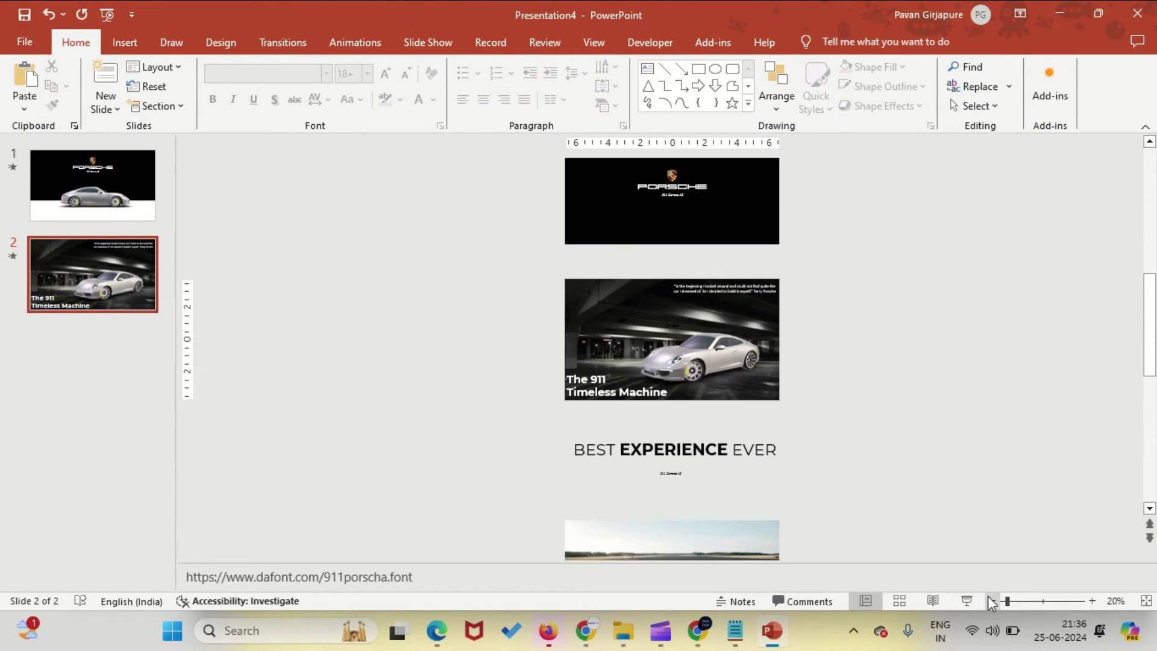
left_click(990, 600)
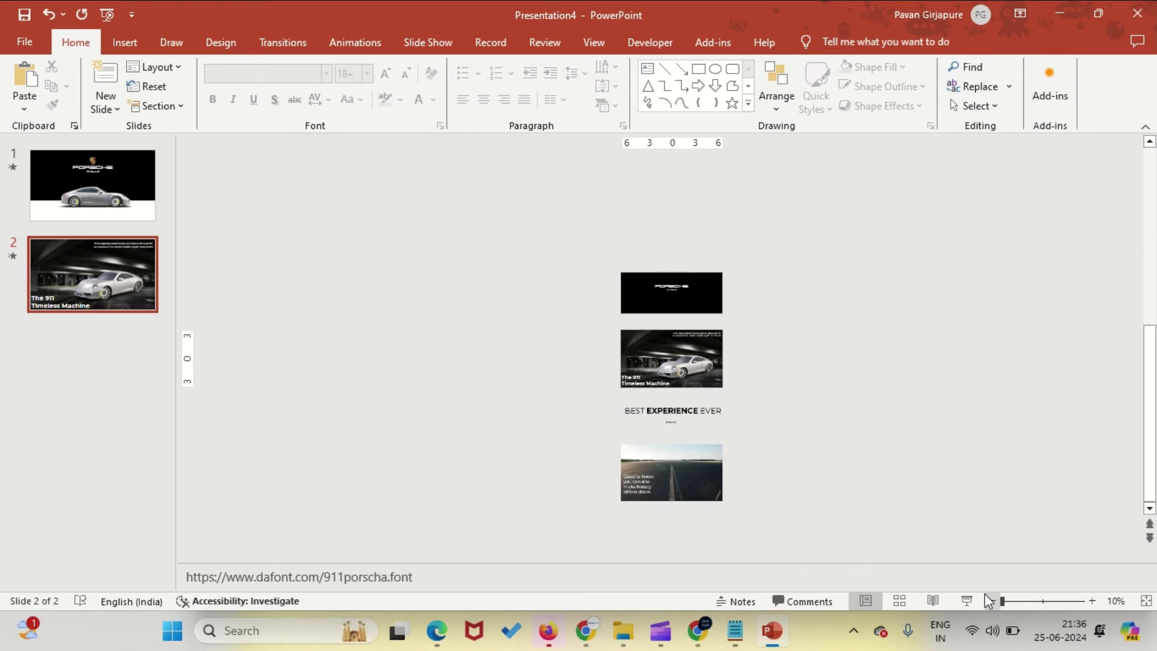
right_click(129, 269)
left_click(186, 410)
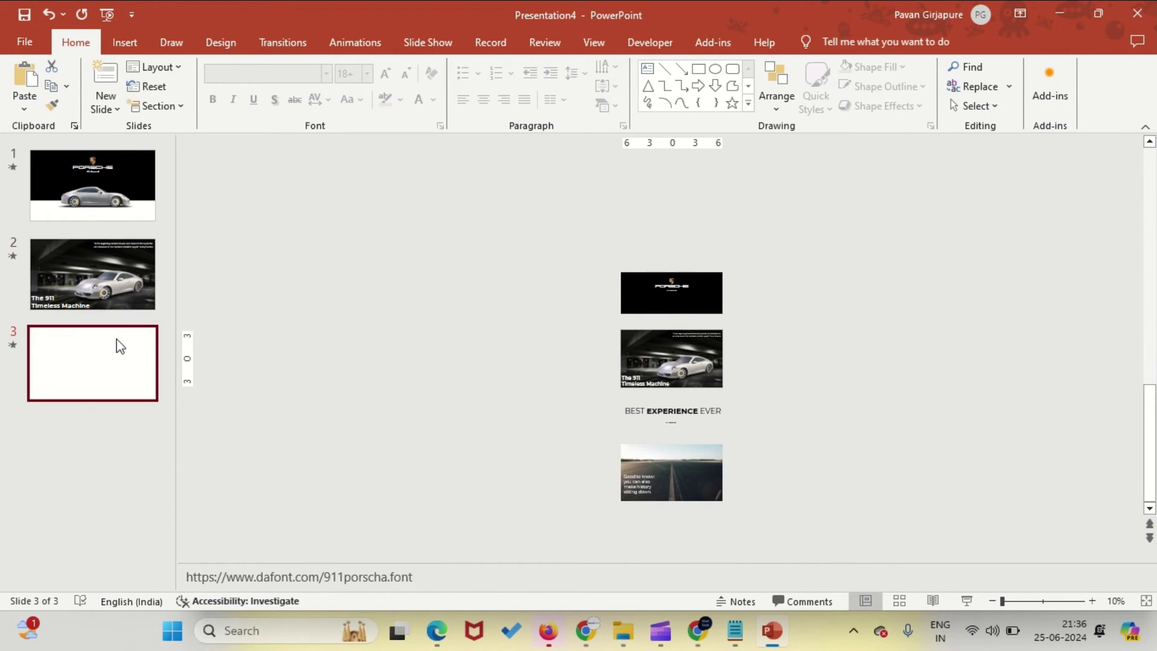
left_click(727, 377)
key("ctrl+a")
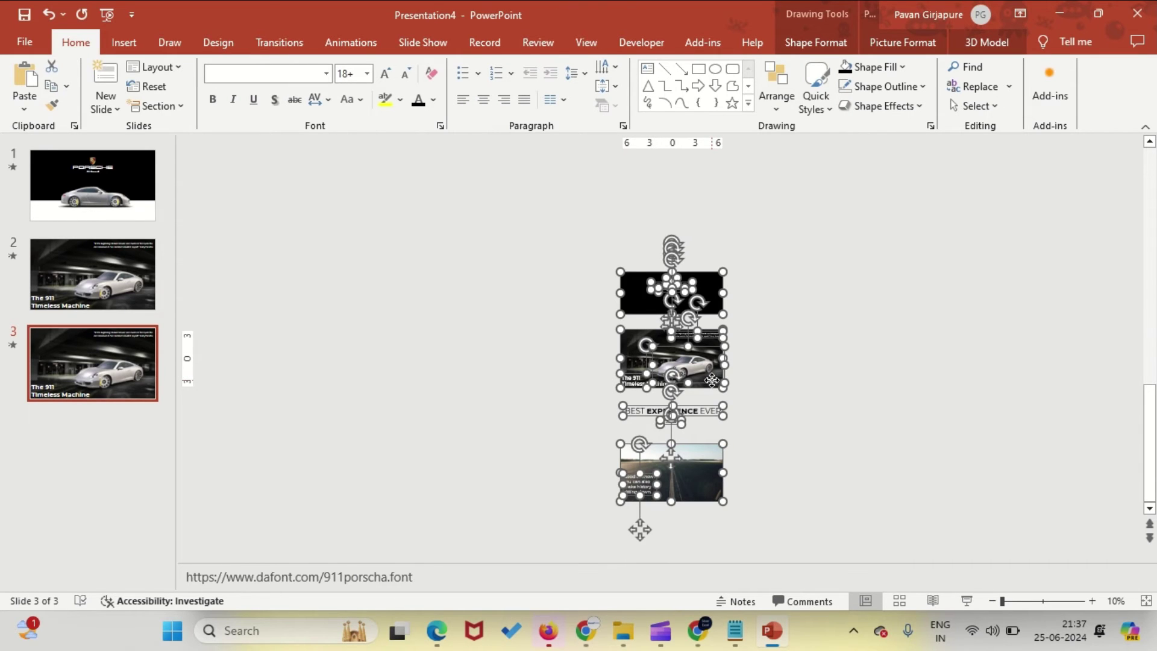
left_click_drag(711, 379, 711, 317)
left_click(791, 351)
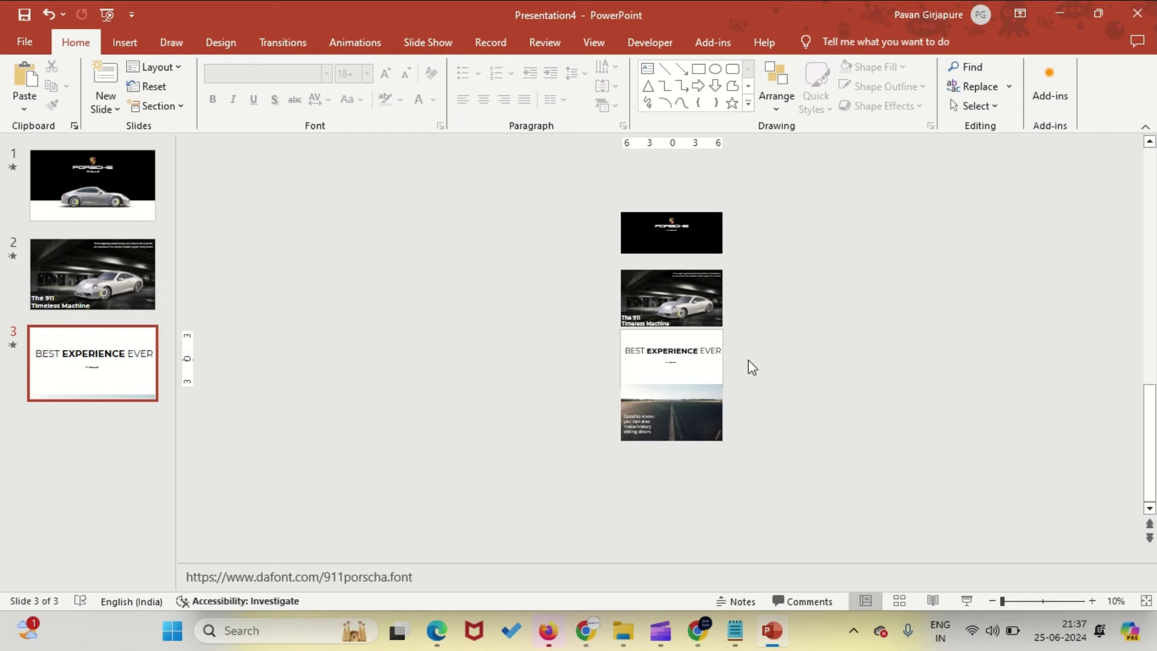
left_click(1093, 601)
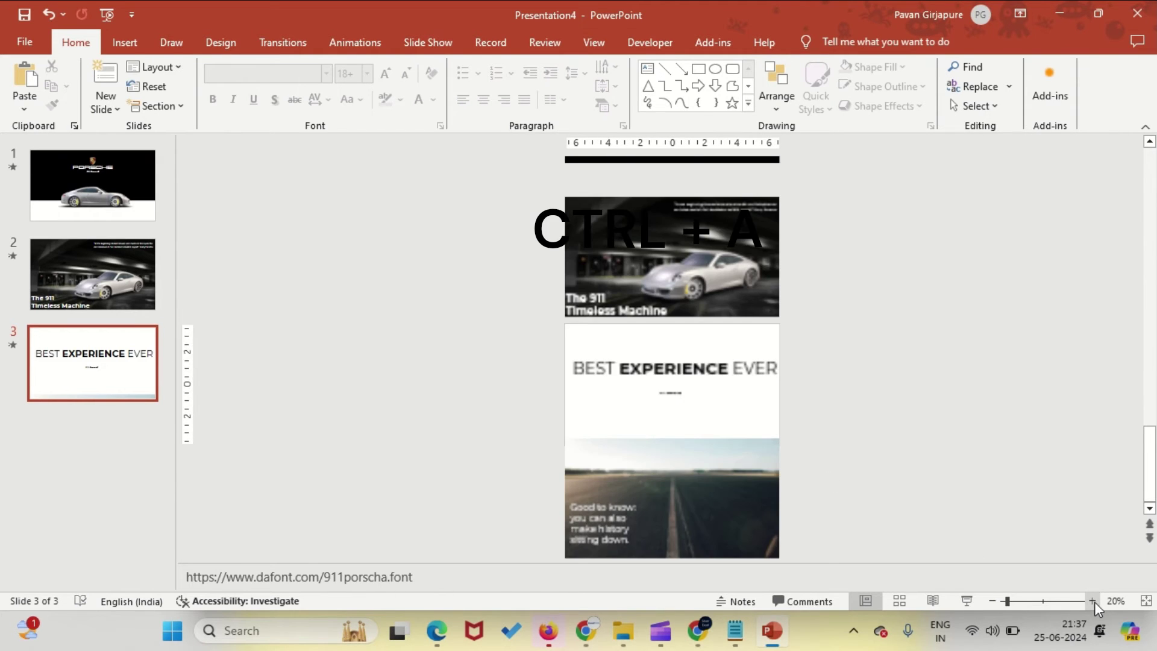
left_click(1092, 600)
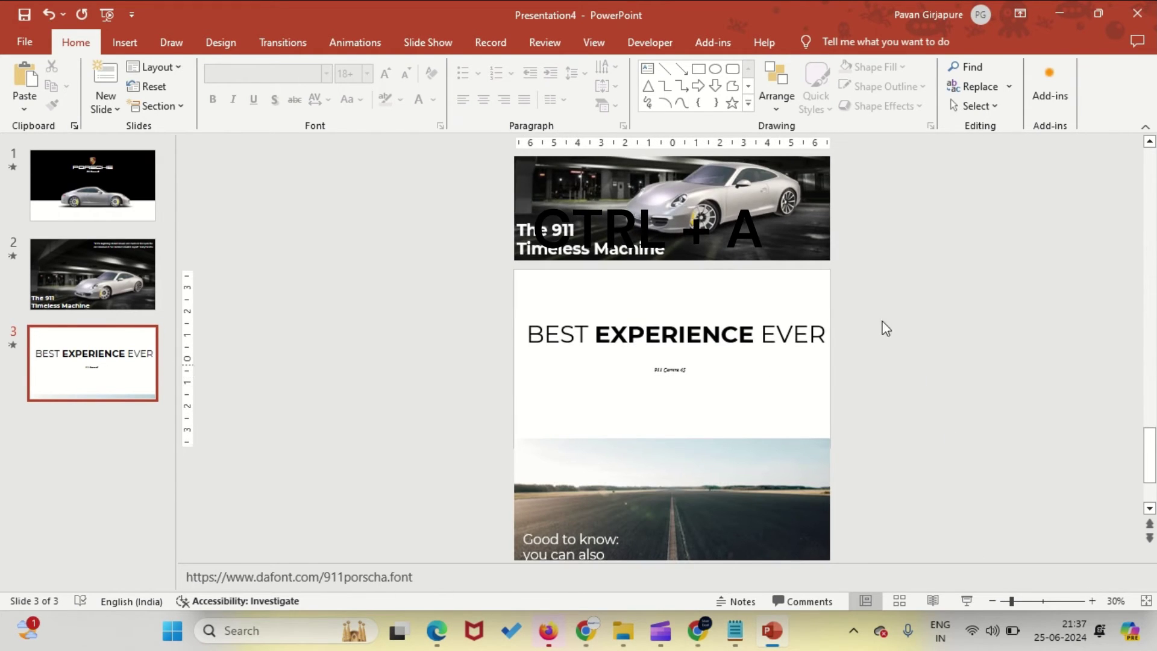
- Centre the 3D car under BEST EXPERIENCE EVER and move the 911 Carrera 4S caption below the title
left_click(727, 207)
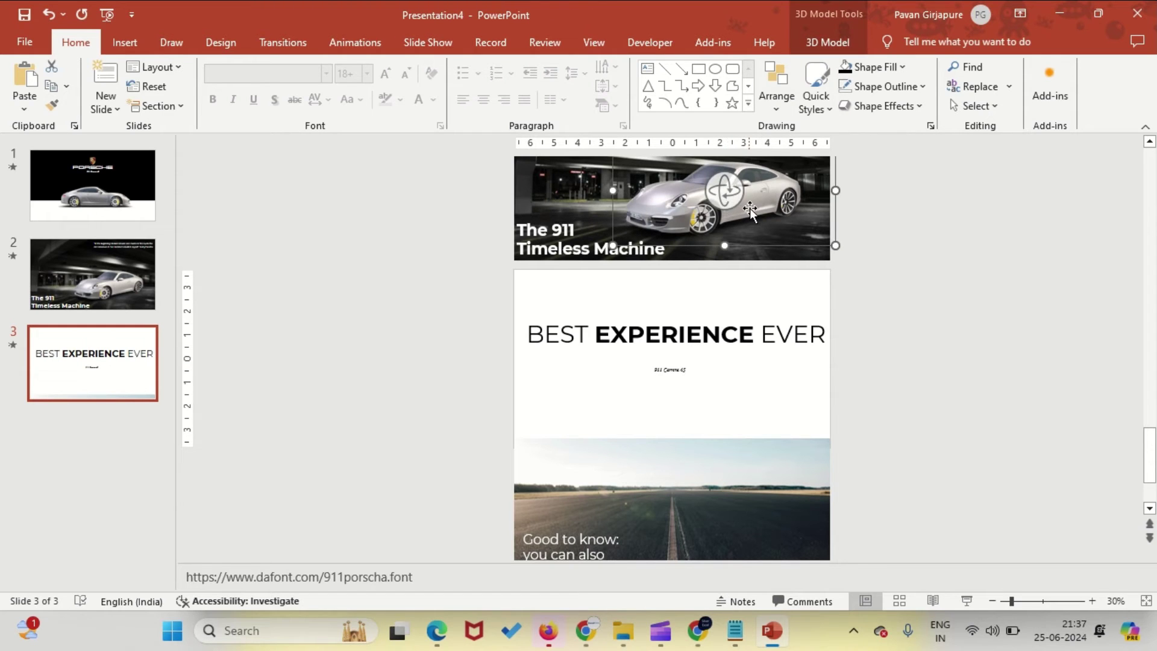
left_click_drag(749, 198, 704, 393)
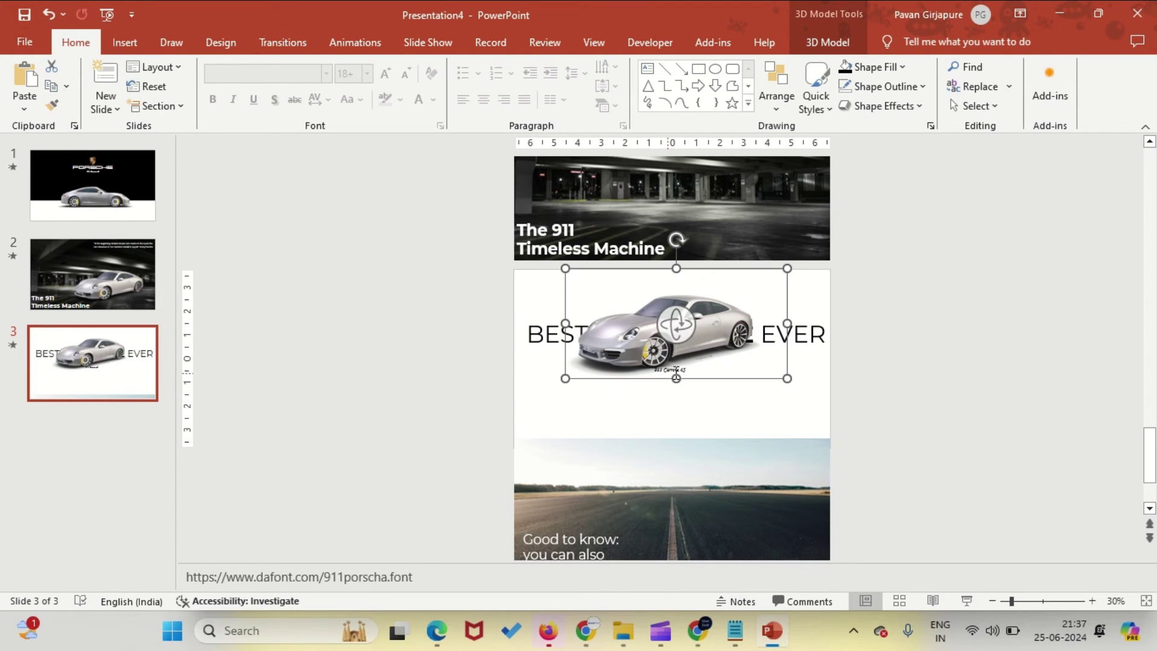
left_click_drag(703, 268, 855, 269)
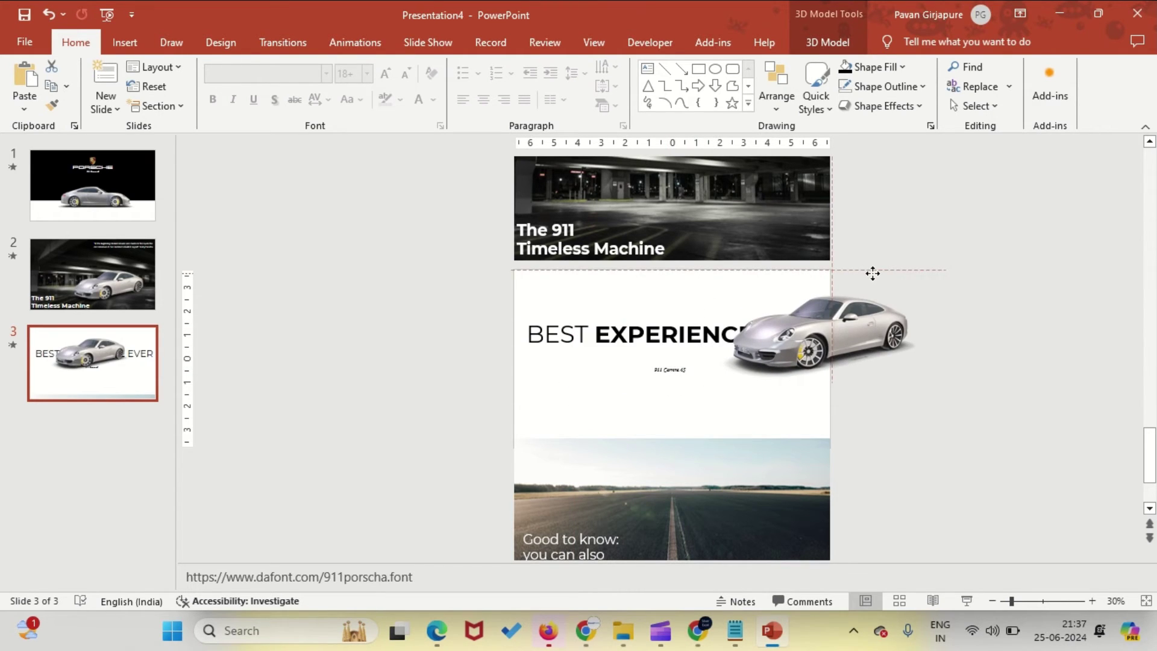
left_click(683, 371)
left_click_drag(662, 365, 664, 420)
left_click(888, 371)
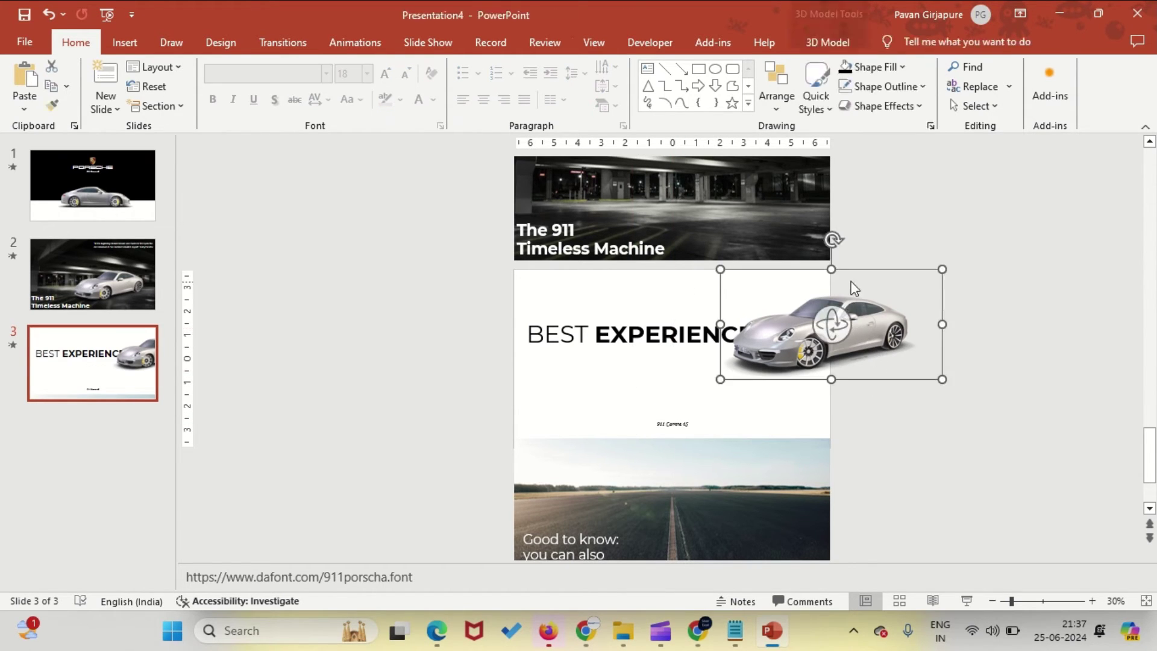
left_click_drag(849, 277, 682, 327)
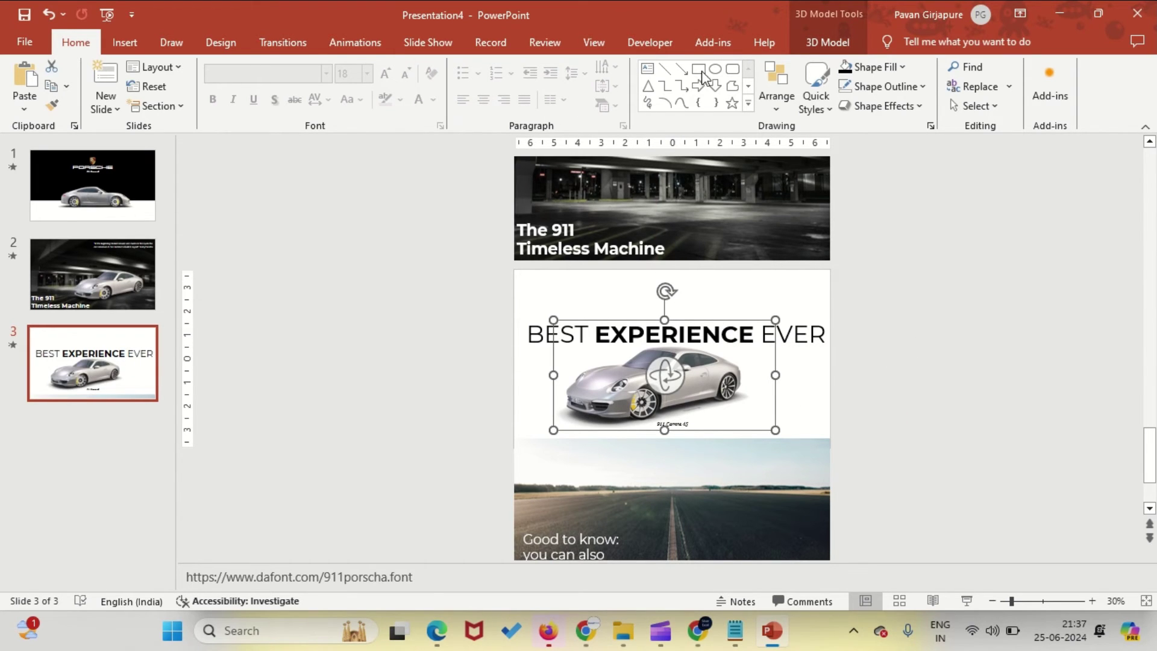
- Turn the Porsche model to a side view using 3D Model Views
left_click(812, 38)
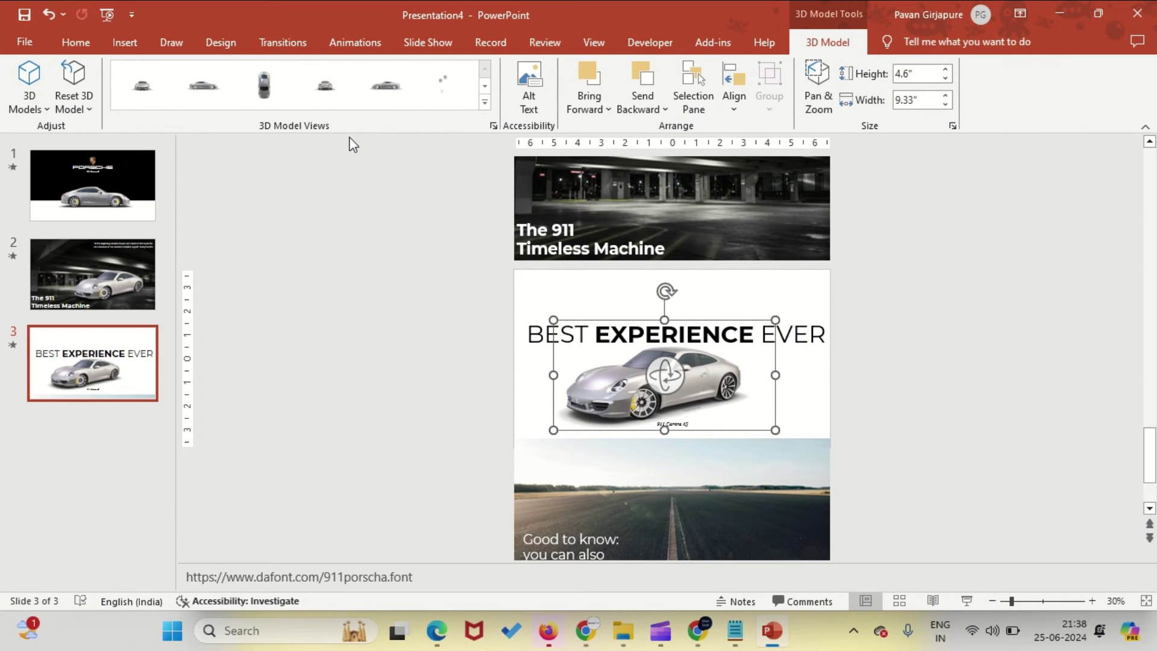
left_click(218, 97)
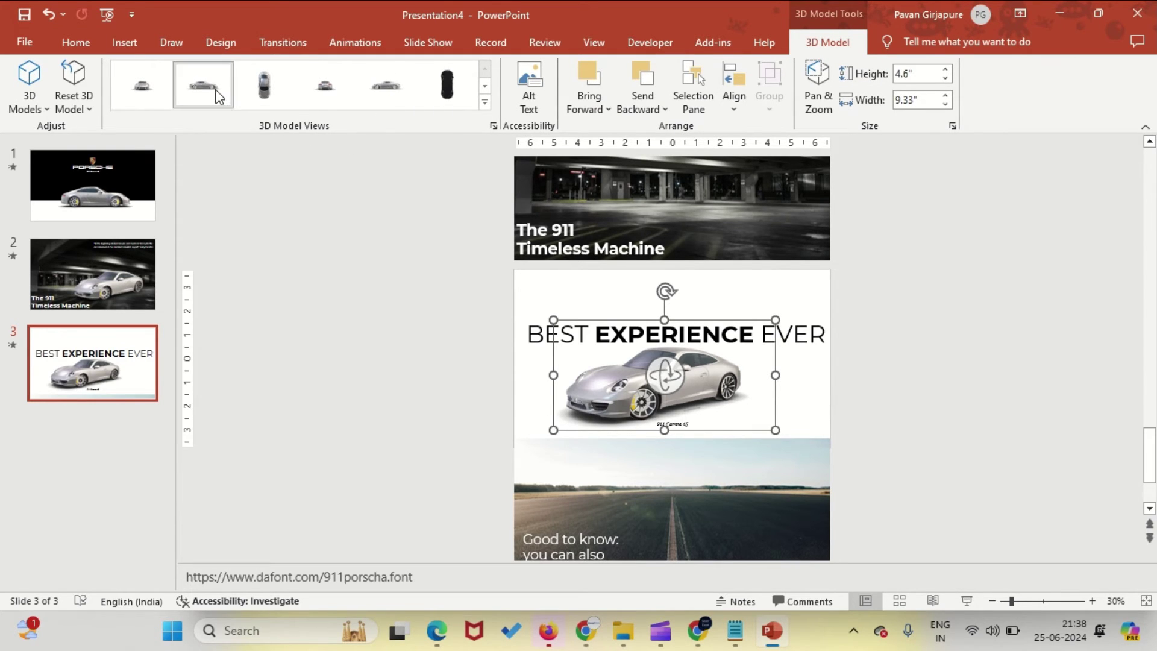
left_click(886, 338)
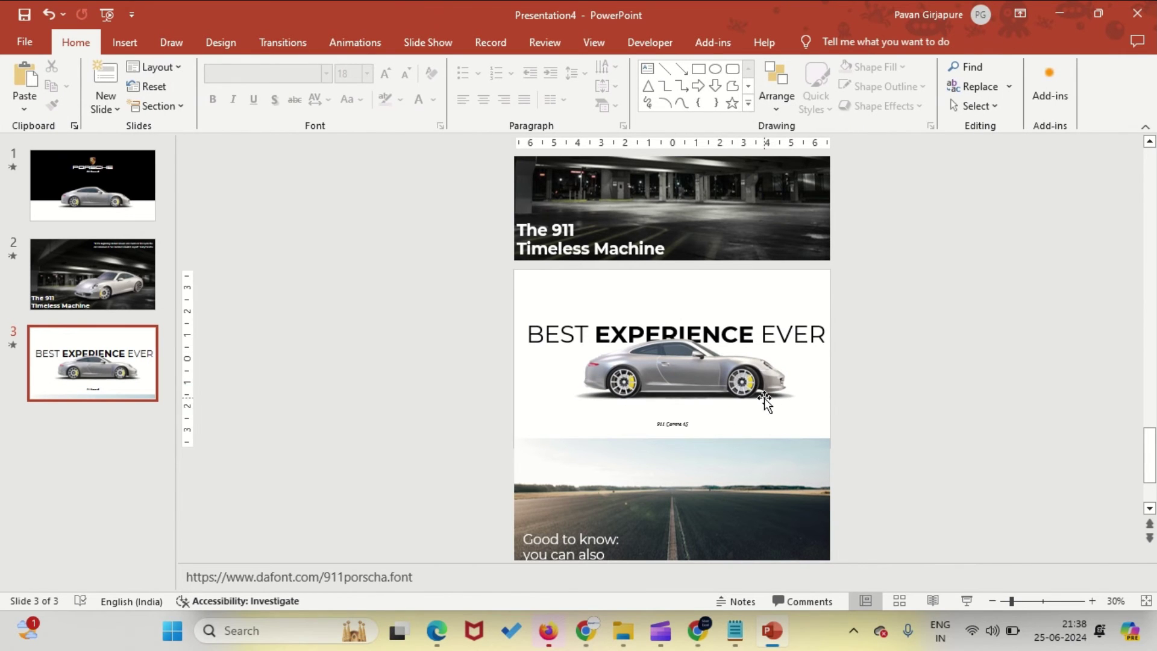
- Duplicate the Porsche crest with Ctrl+D and place the copy in slide 2's top-left corner
scroll(436, 379, "up", 5)
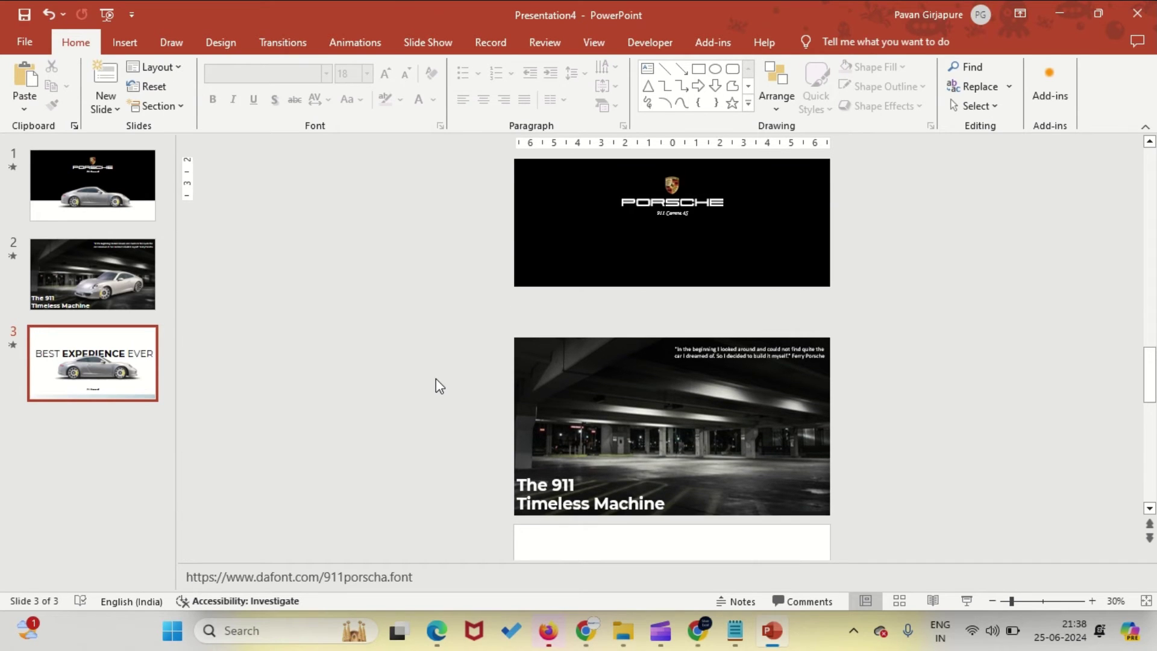
scroll(436, 378, "down", 5)
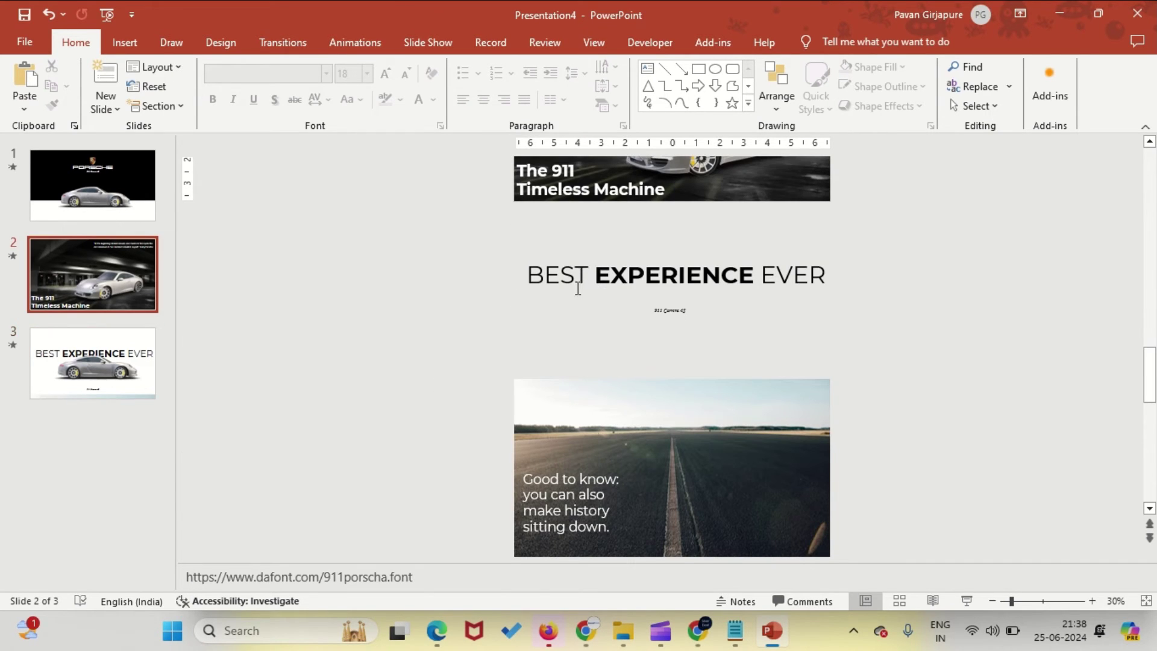
scroll(565, 309, "up", 5)
left_click(92, 268)
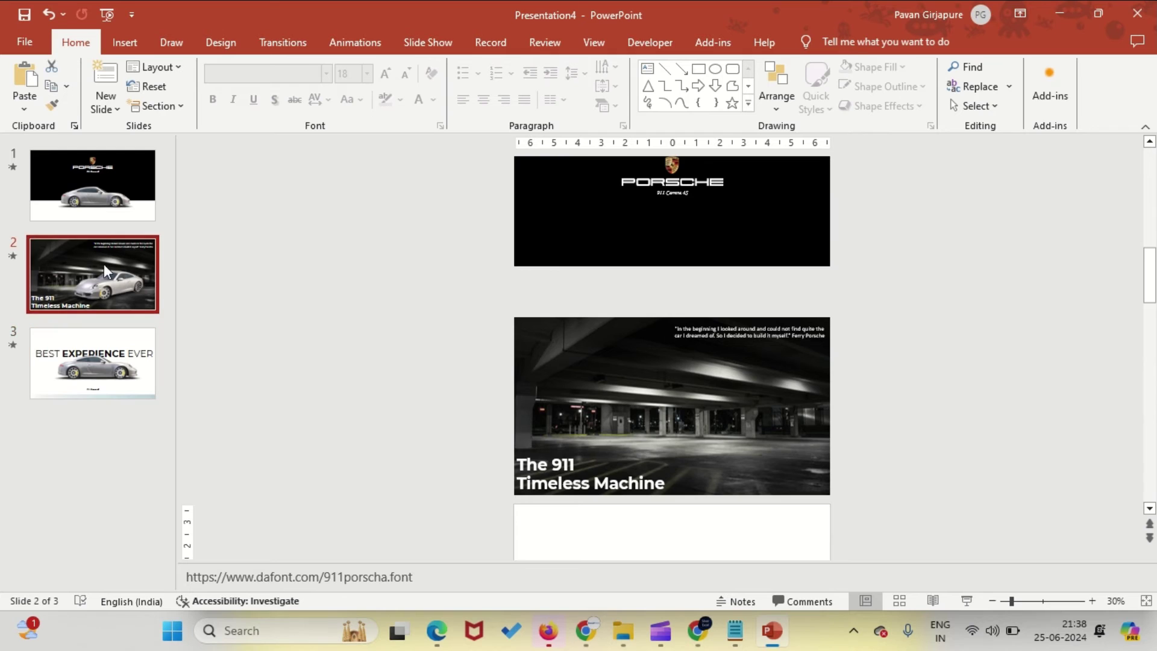
left_click(679, 199)
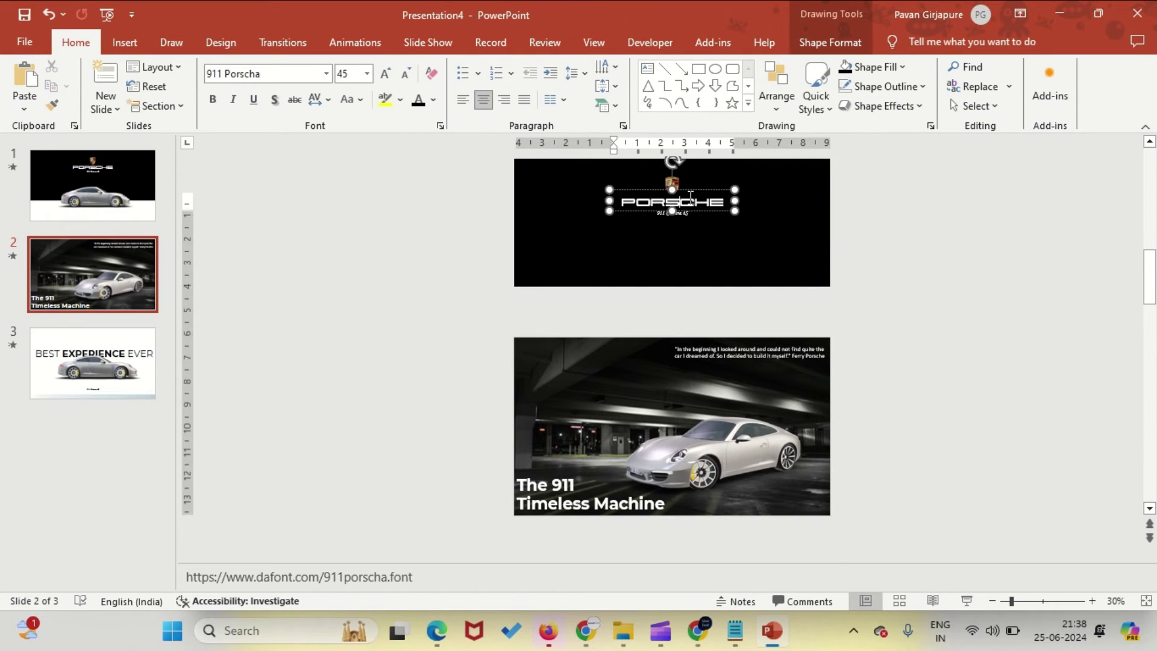
left_click_drag(693, 189, 694, 190)
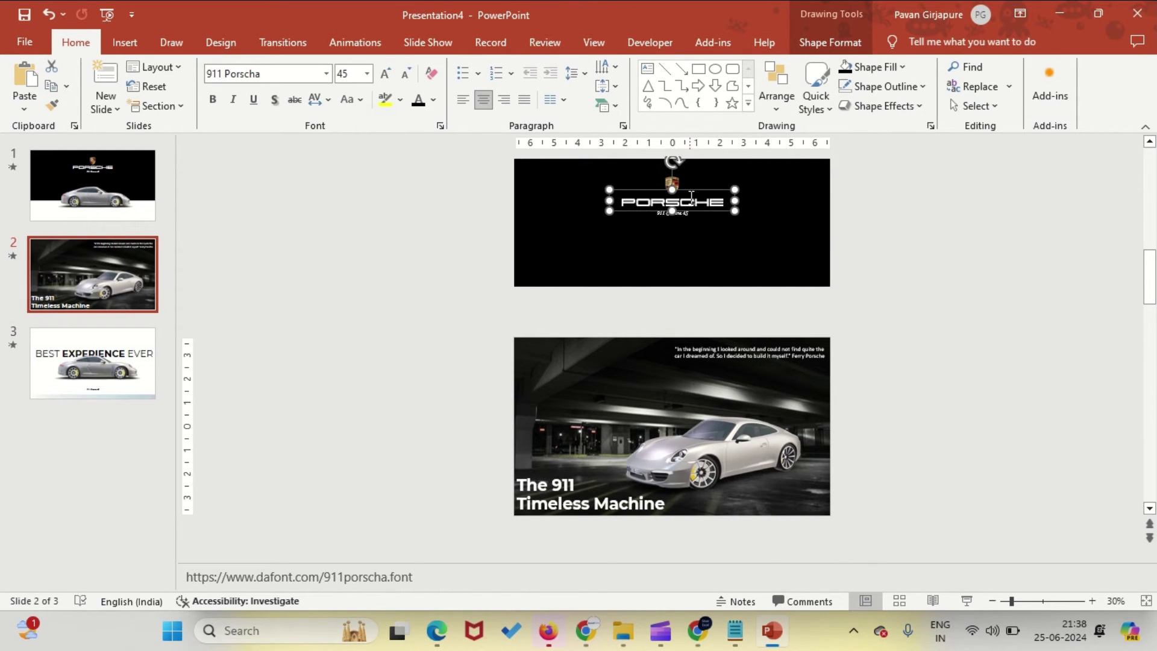
left_click(672, 184)
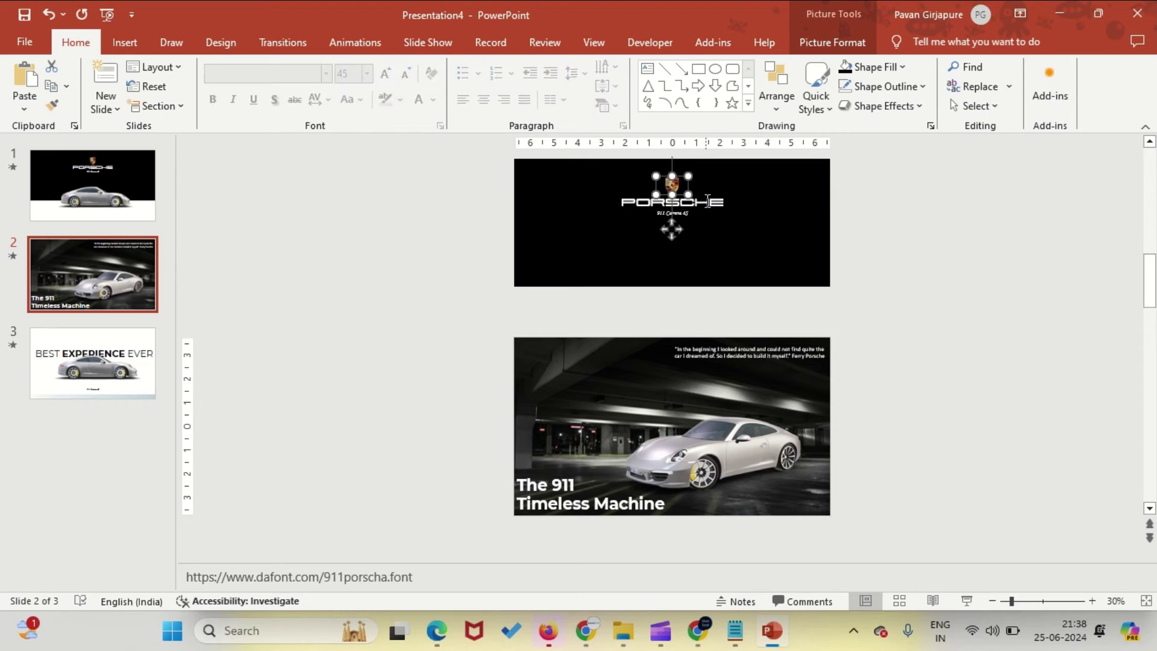
key("ctrl+d")
left_click_drag(685, 195, 536, 355)
key("Escape")
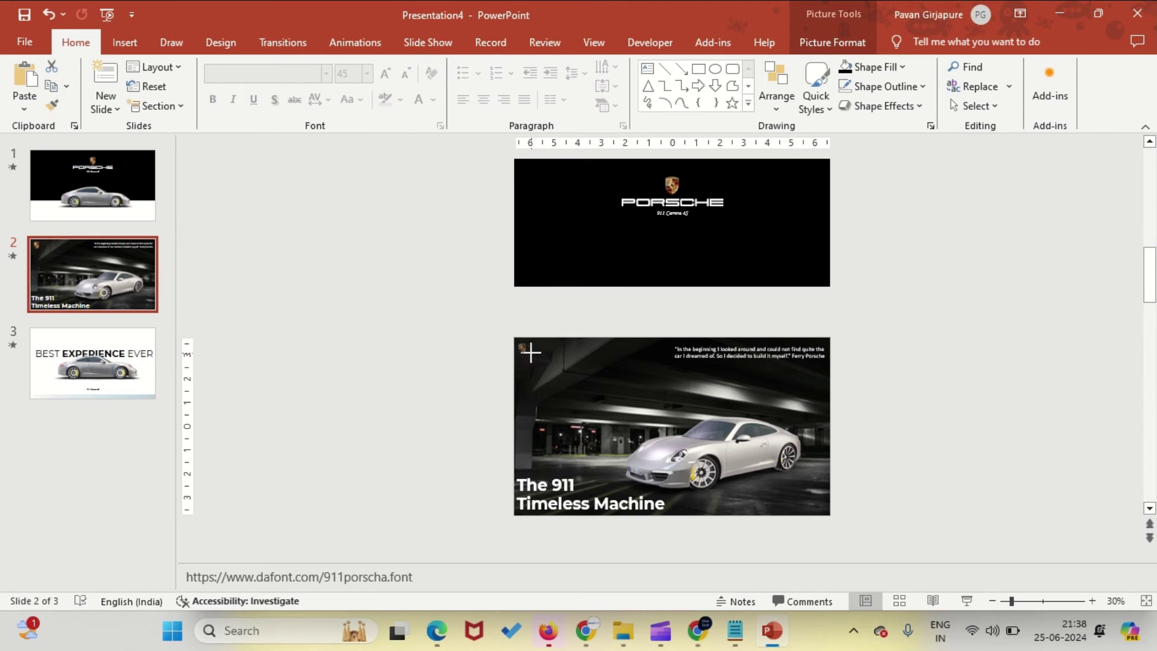
left_click(526, 350)
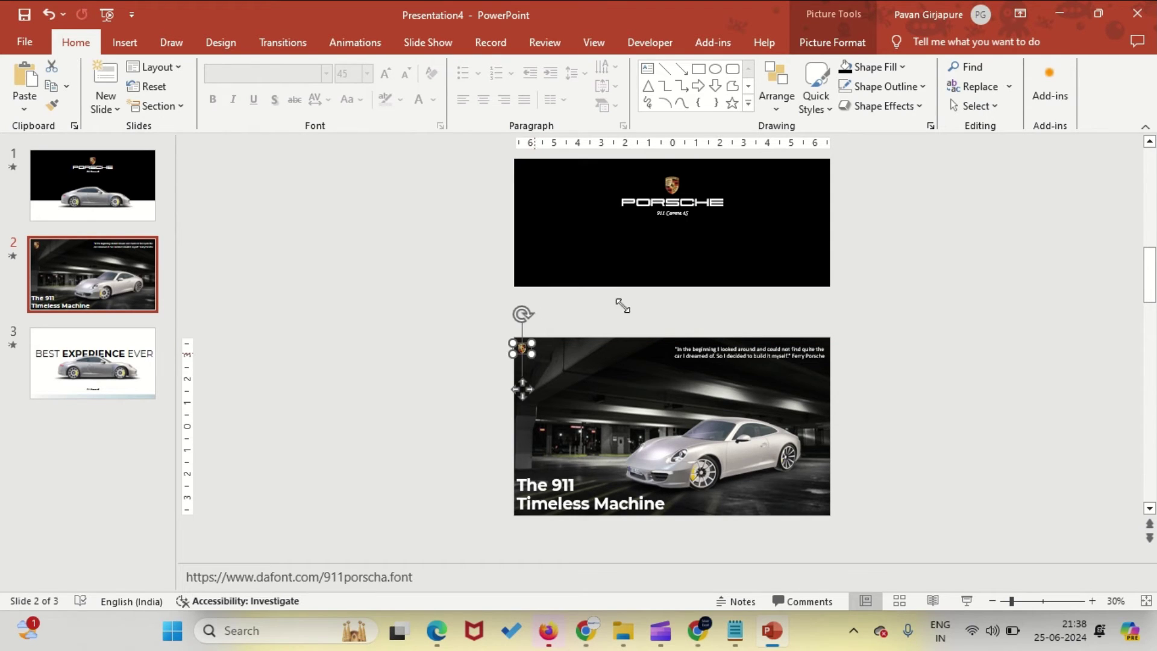
left_click(703, 199)
- Paste a PORSCHE text copy, set it to size 20, left-align it and narrow it beside the crest
key("ctrl+v")
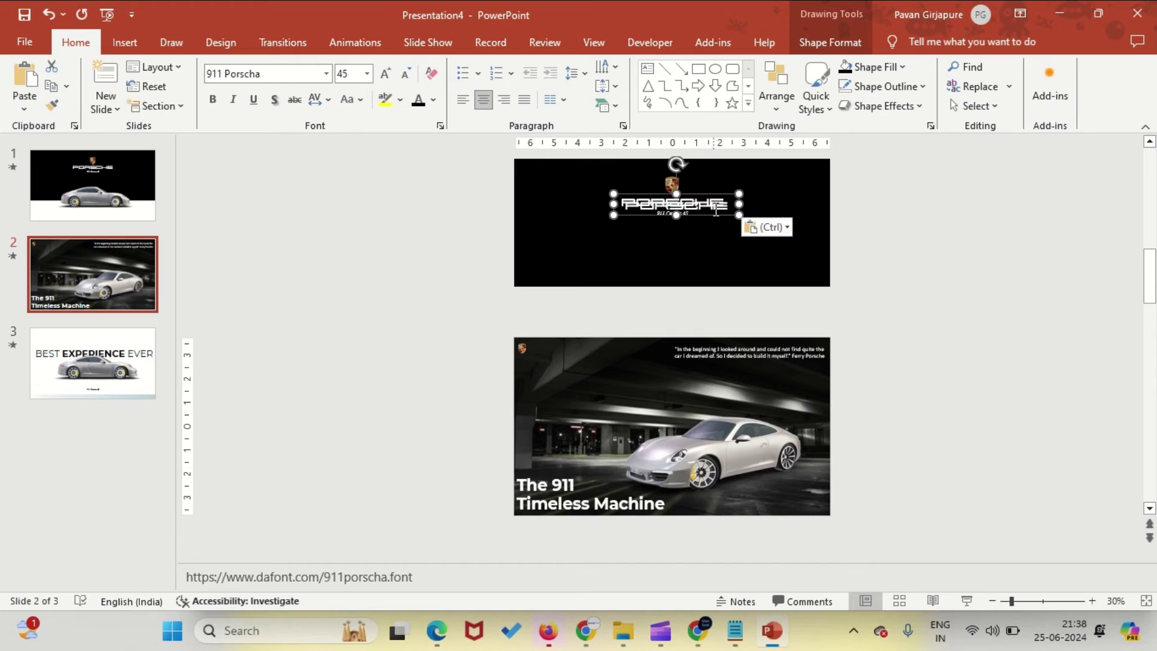
left_click_drag(717, 215, 693, 273)
left_click(406, 73)
left_click(405, 73)
left_click(366, 73)
left_click(347, 238)
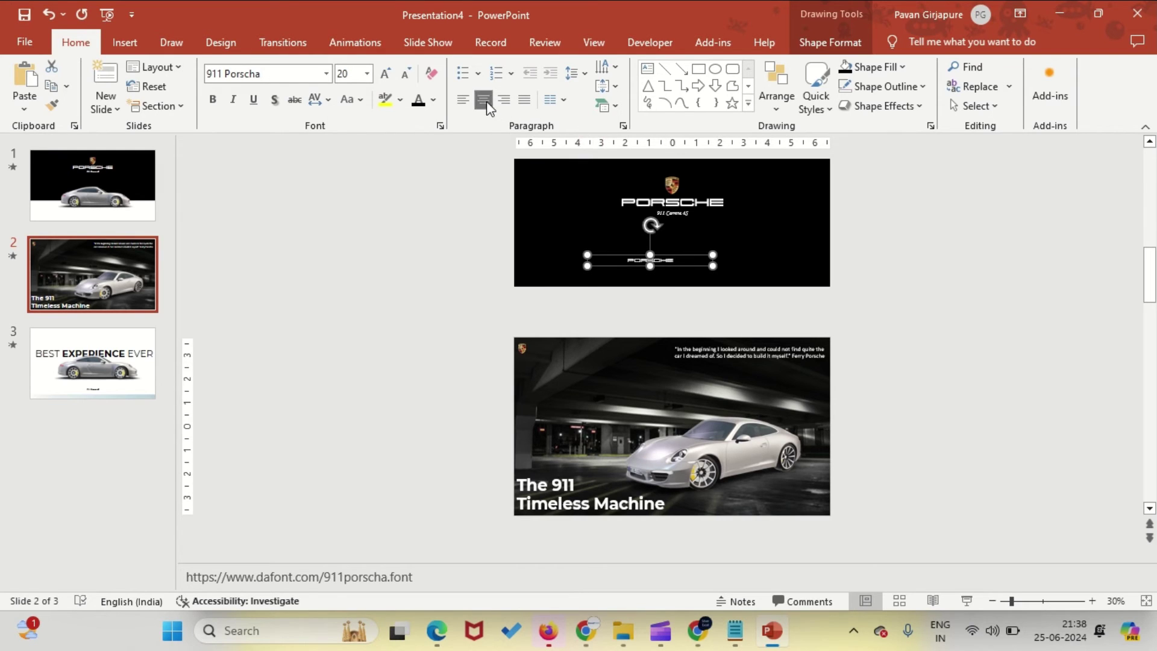
left_click(471, 101)
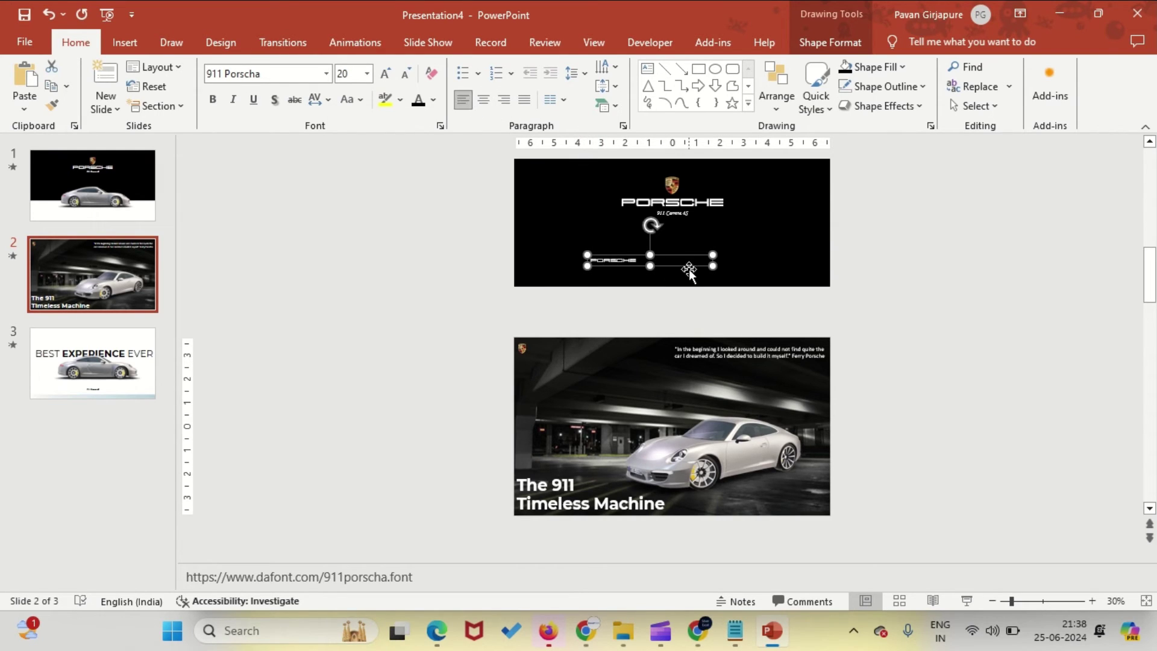
left_click_drag(711, 263, 567, 341)
- Paste the crest-and-wordmark pair and position it on the lower pictures of slide 2
left_click(520, 349, "shift")
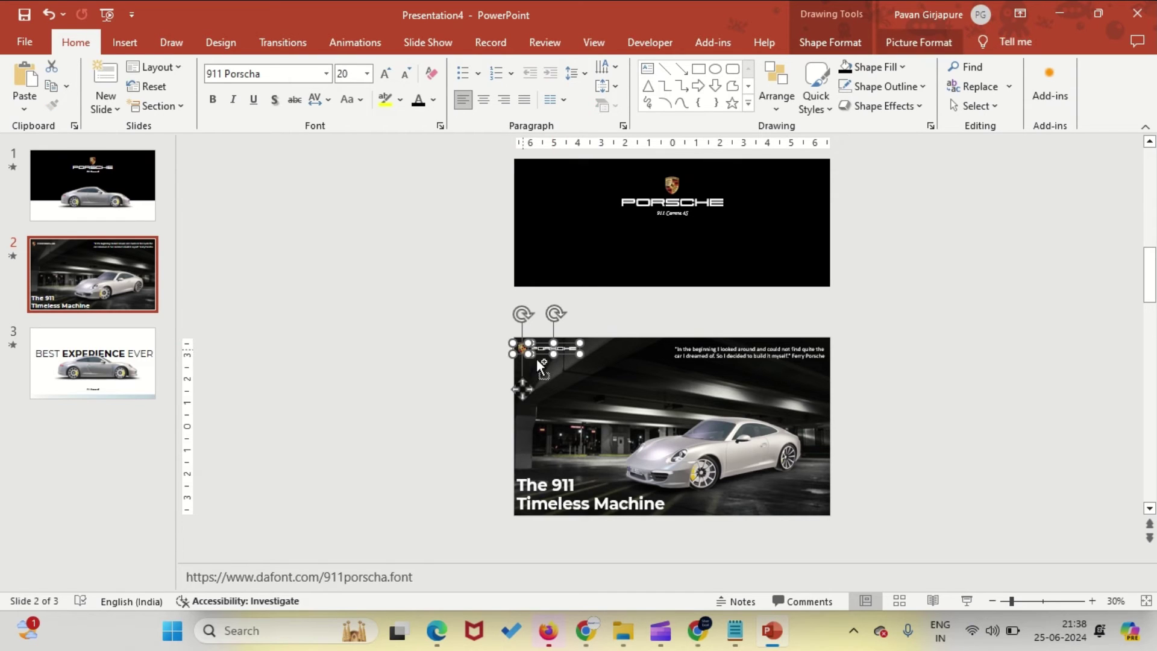
scroll(500, 383, "down", 4)
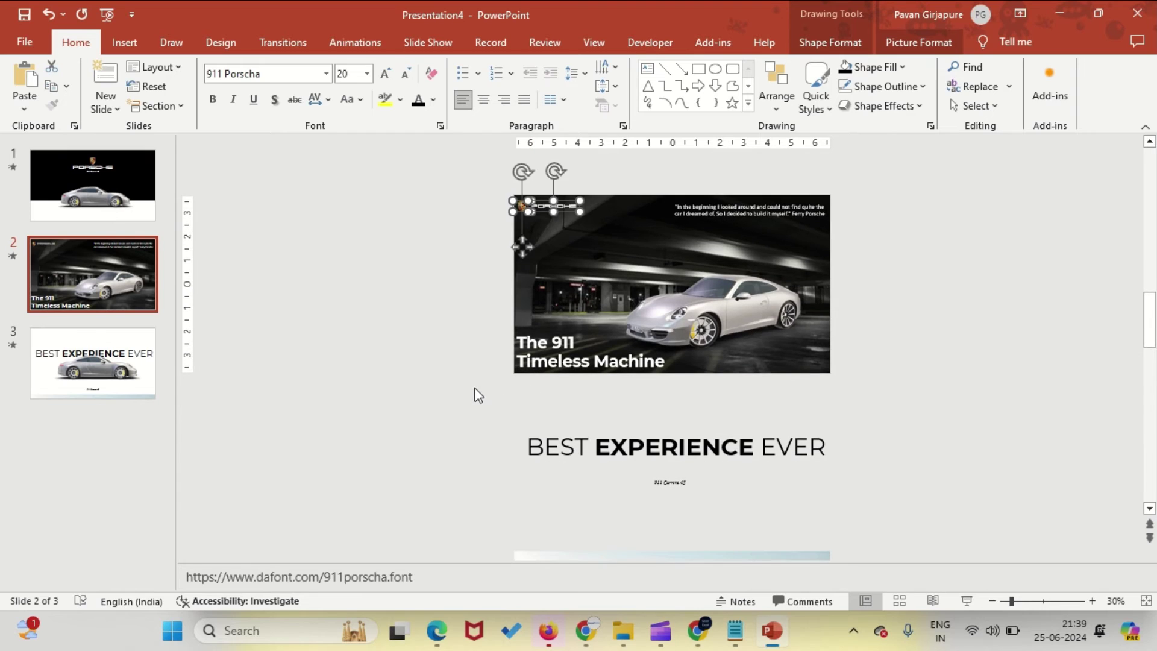
left_click(472, 395)
key("ctrl+v")
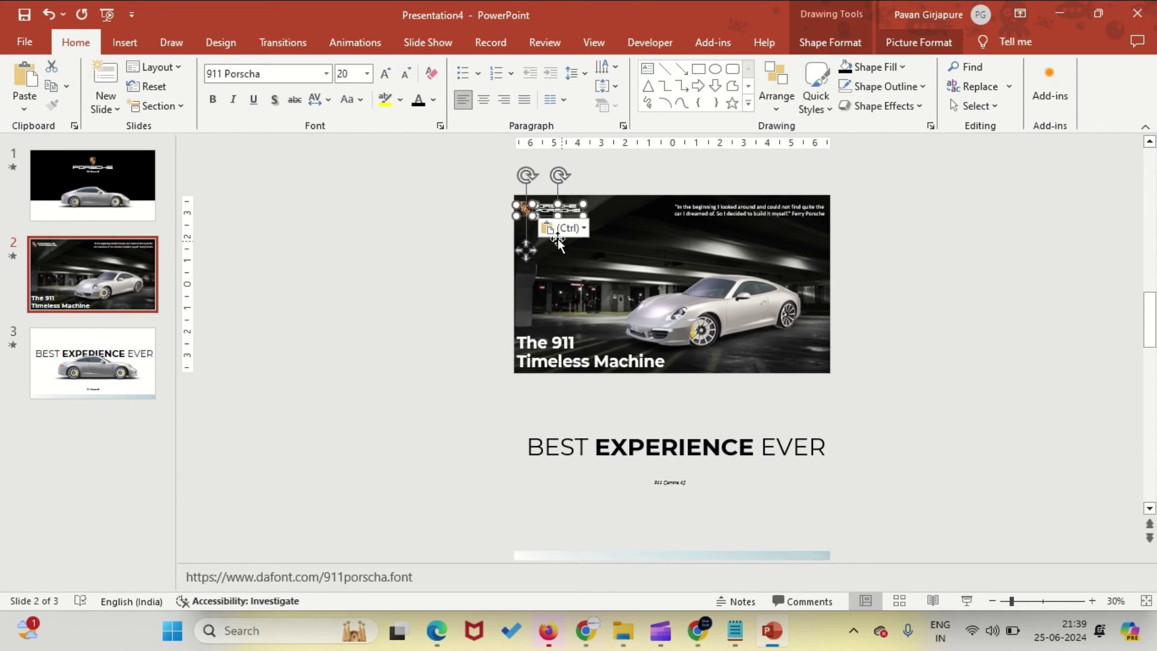
left_click_drag(544, 215, 536, 389)
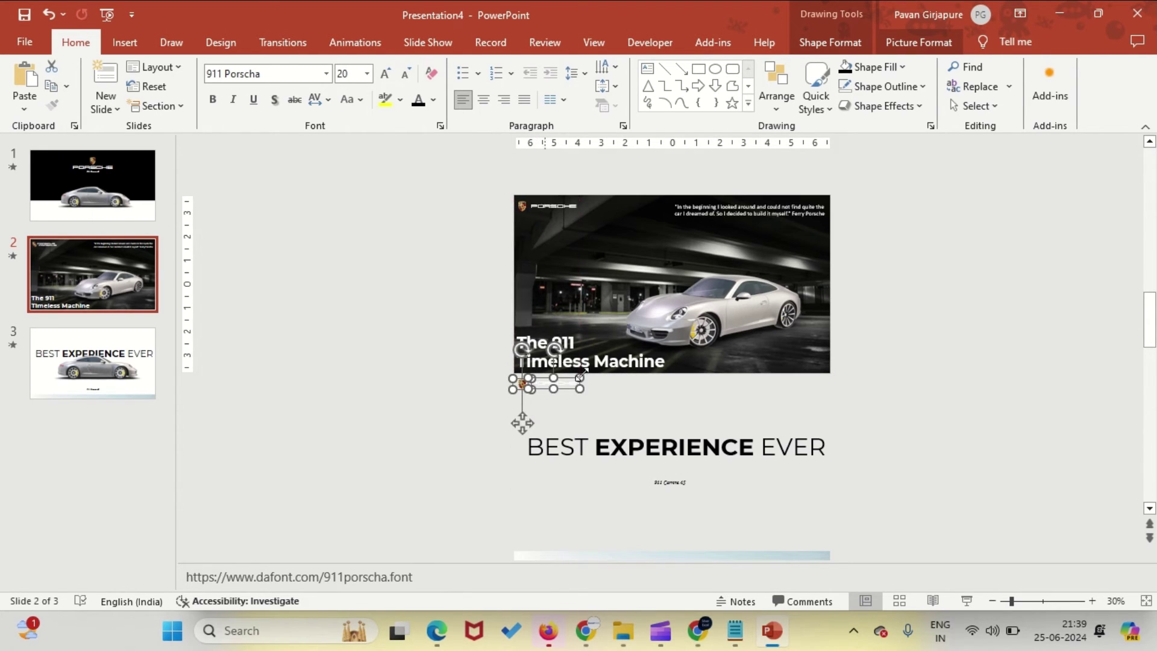
left_click(438, 370)
scroll(439, 370, "down", 1)
scroll(439, 370, "down", 3)
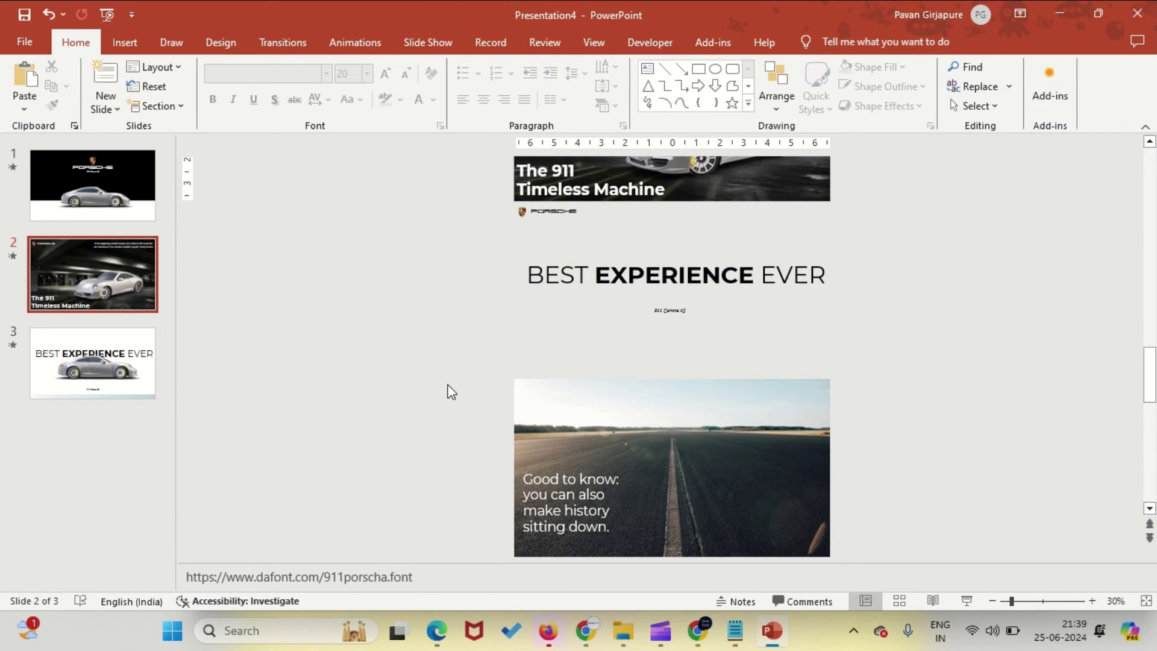
key("ctrl+z")
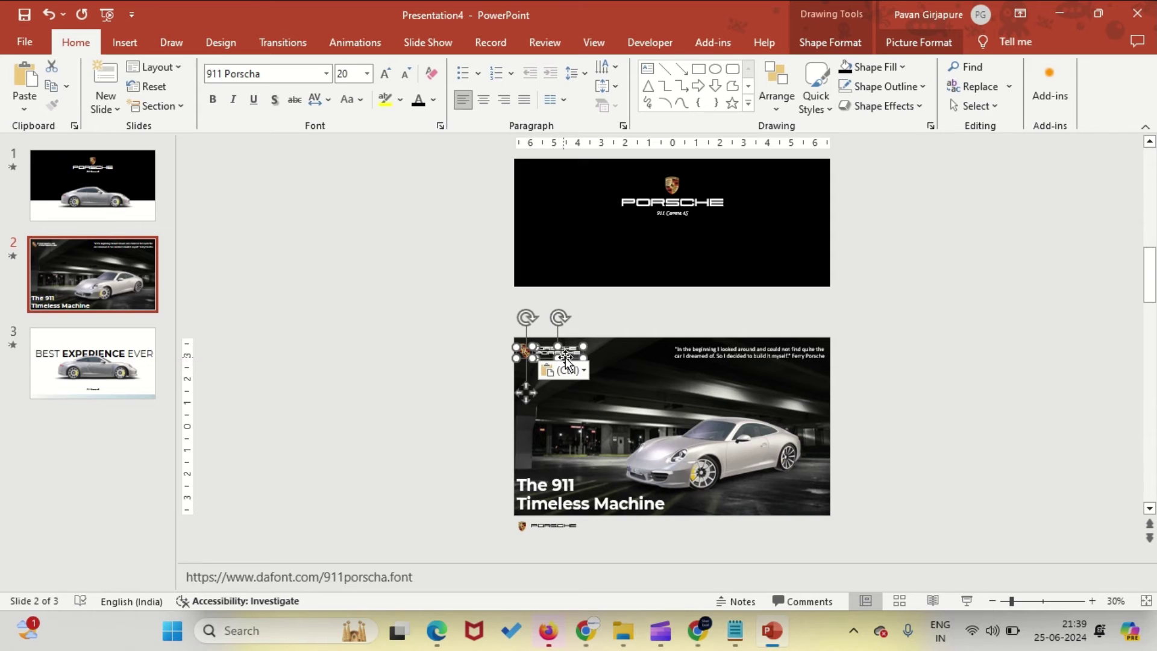
left_click_drag(570, 357, 569, 549)
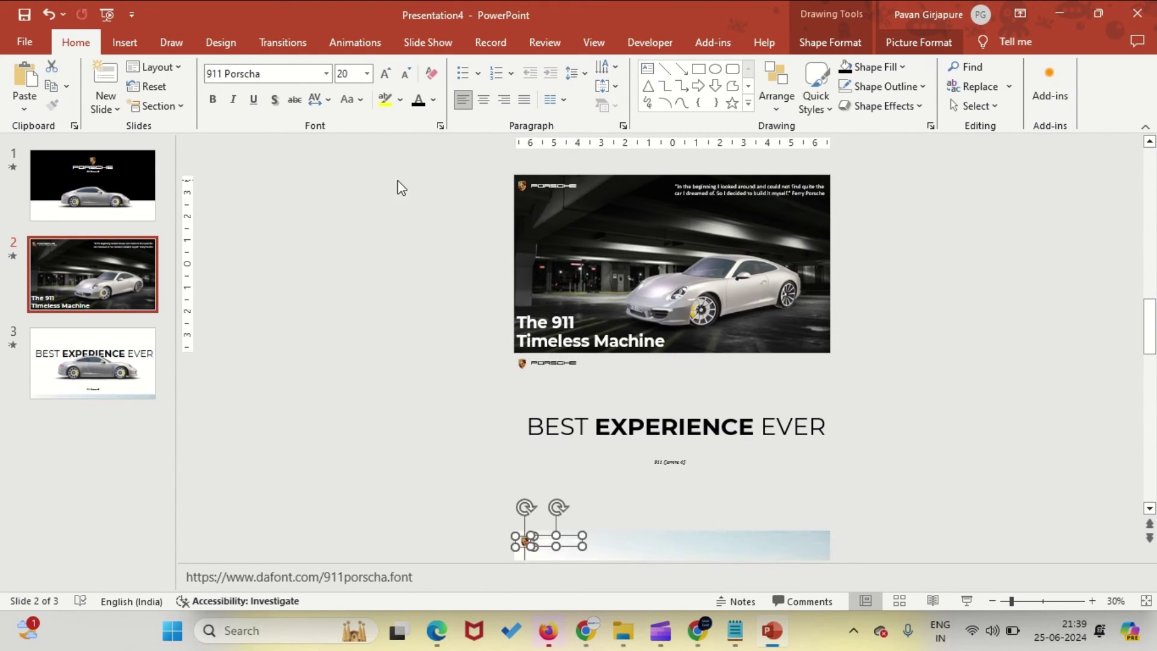
left_click(1007, 369)
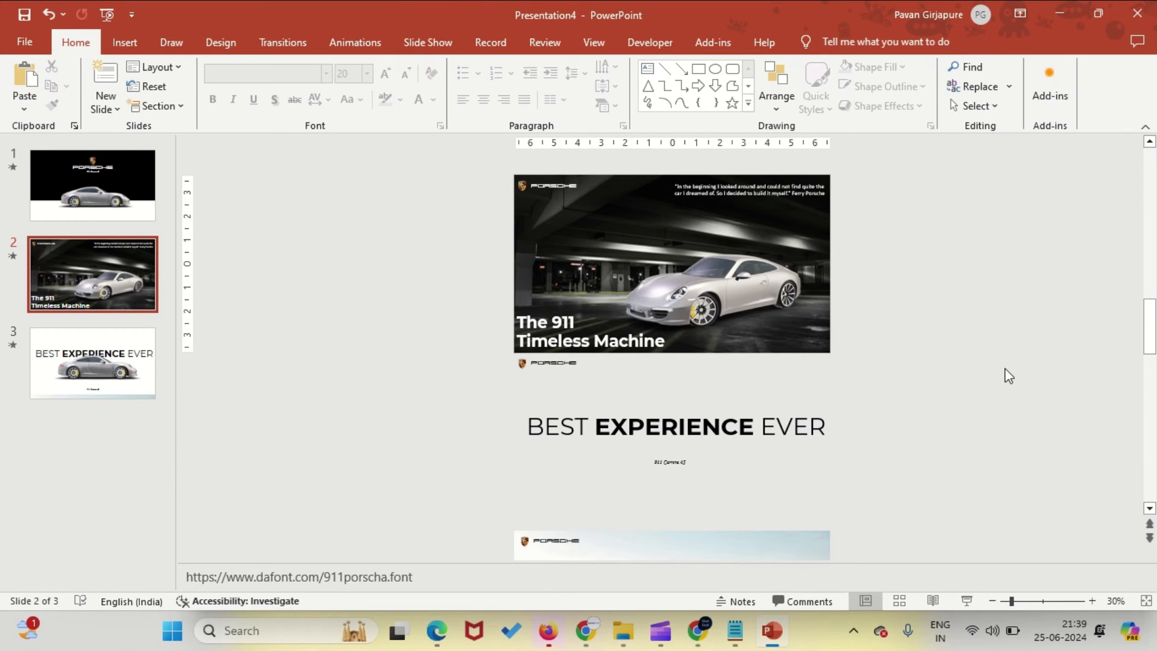
- Select both crest-and-PORSCHE logo pairs on slide 2
scroll(987, 388, "down", 2)
scroll(983, 384, "up", 3)
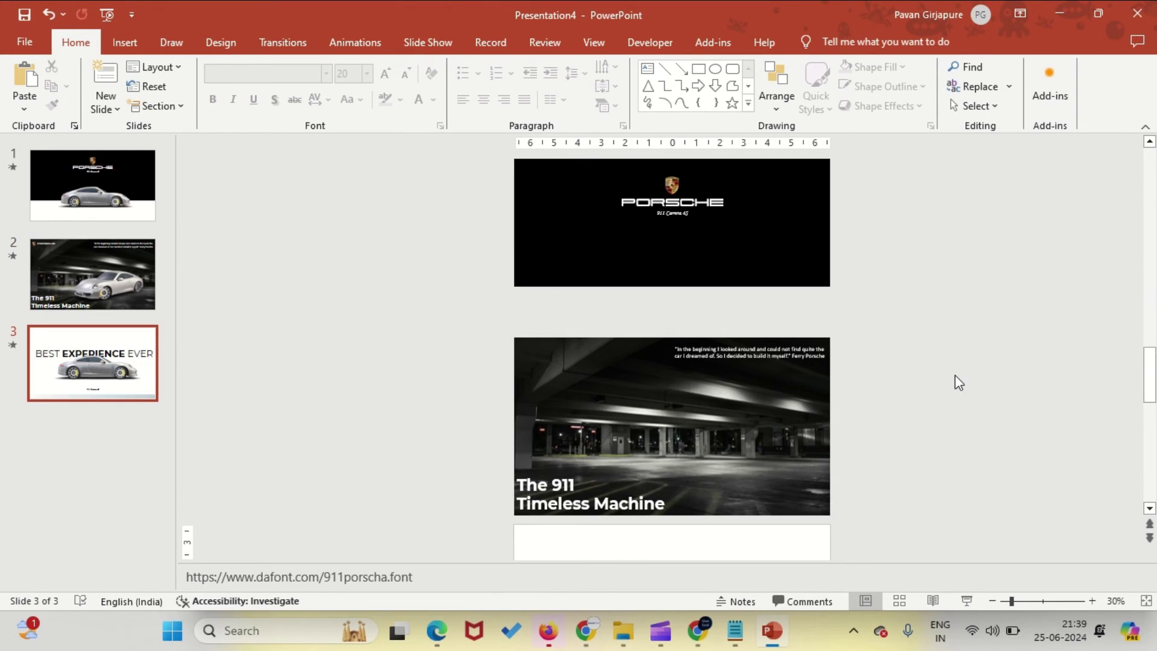
scroll(443, 300, "down", 3)
left_click(560, 175)
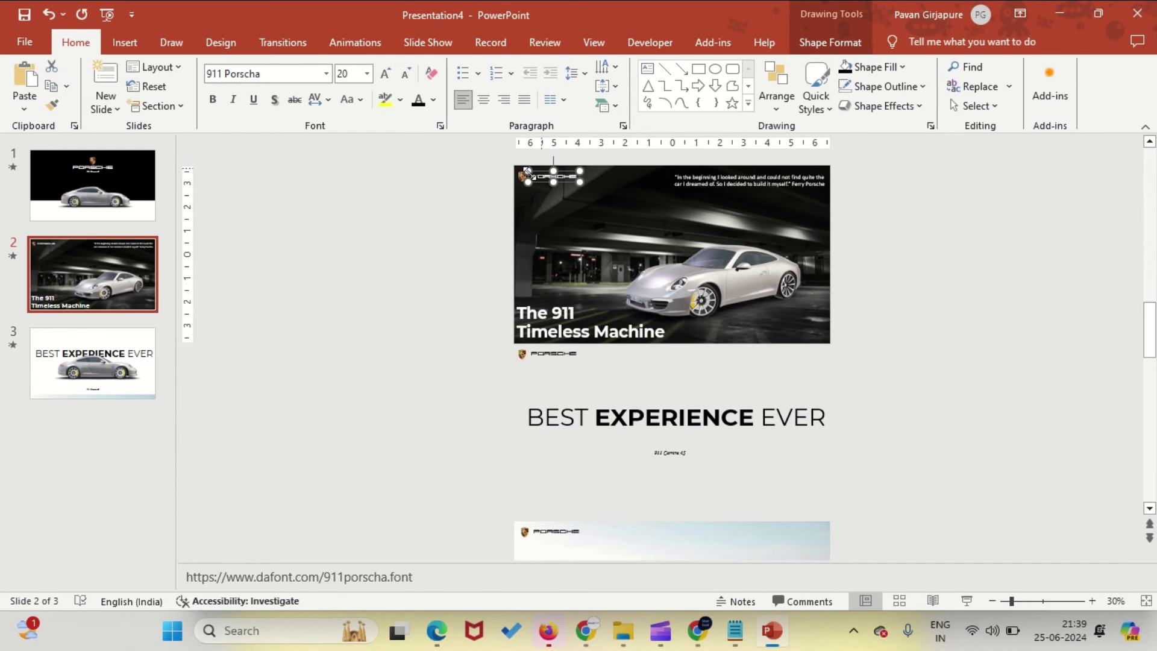
left_click_drag(522, 176, 524, 370)
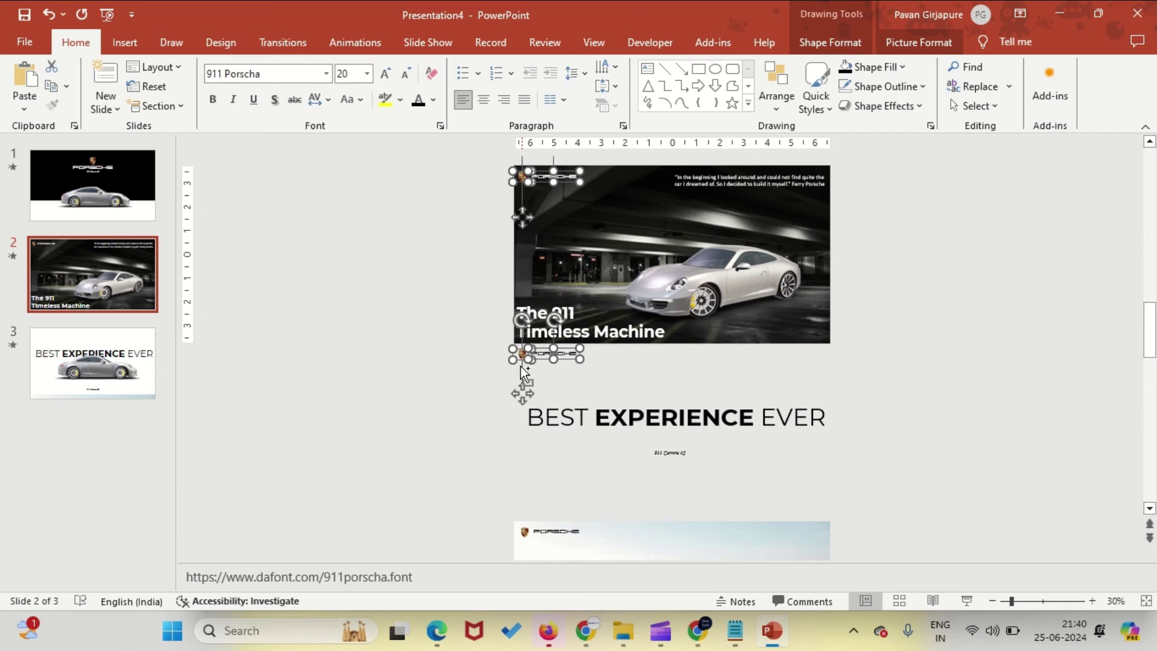
scroll(534, 464, "down", 3)
left_click(534, 469, "shift")
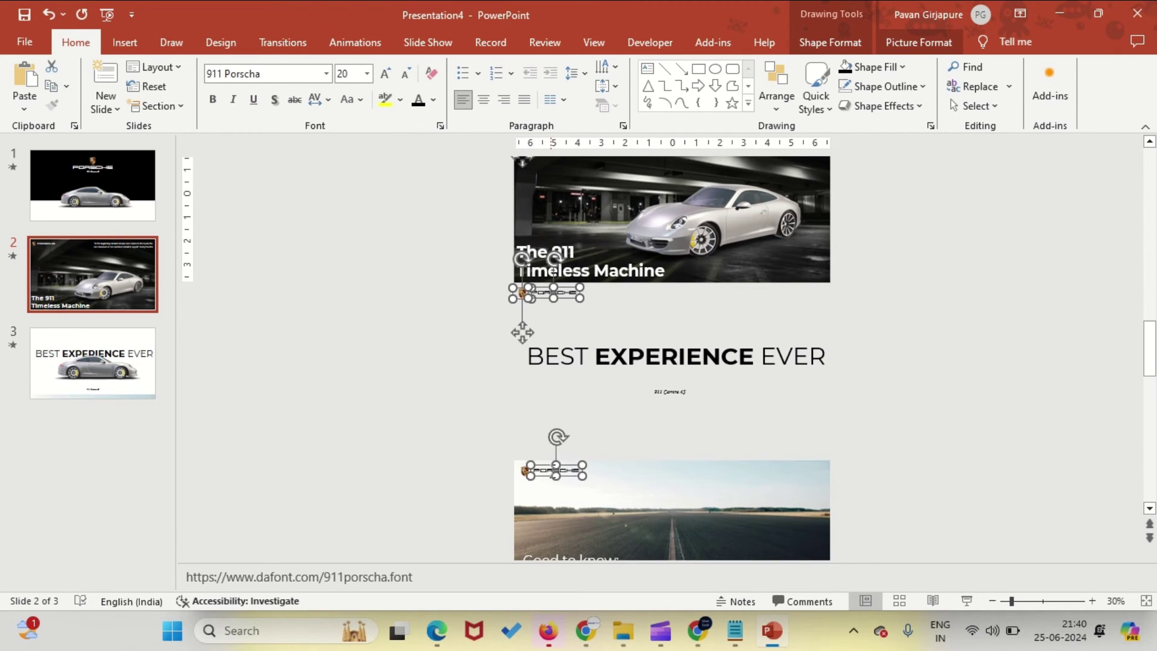
left_click(522, 473, "shift")
scroll(496, 468, "down", 4)
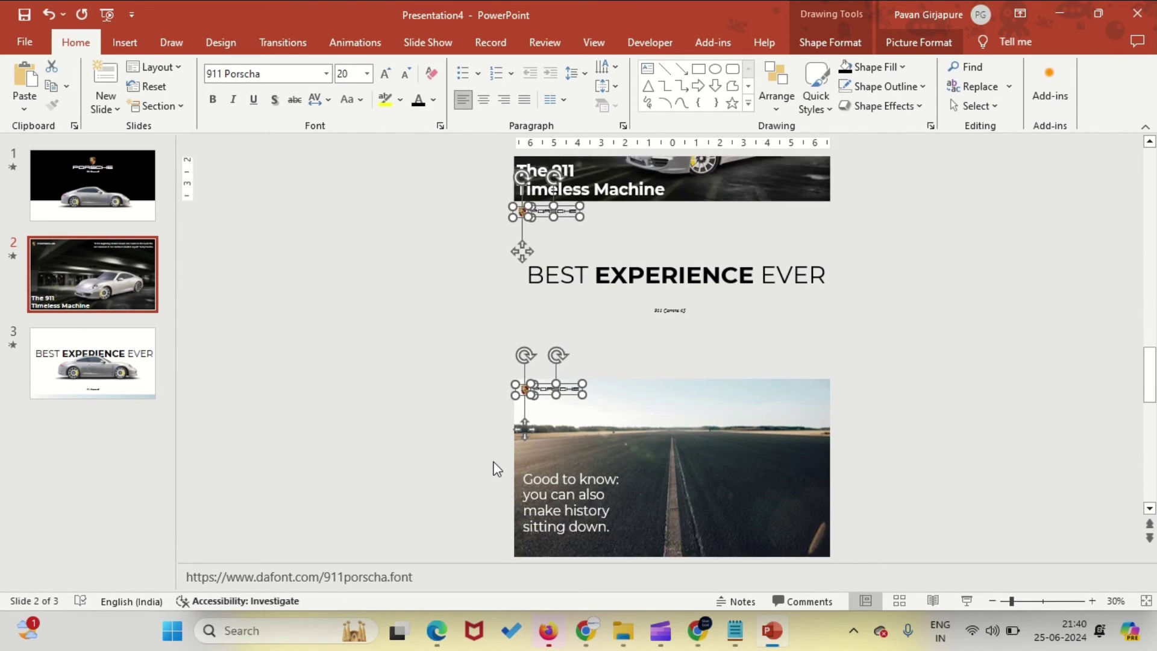
- Paste the logos onto slide 3 and preview the slide full-screen with Shift+F5
left_click(68, 358)
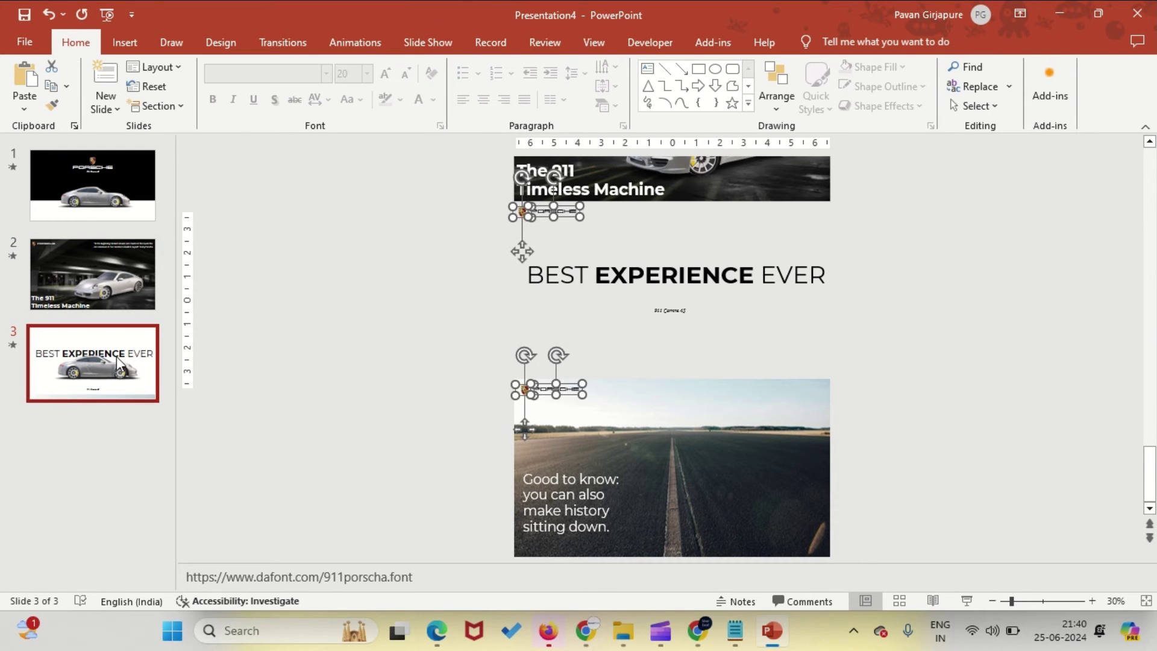
scroll(417, 324, "up", 3)
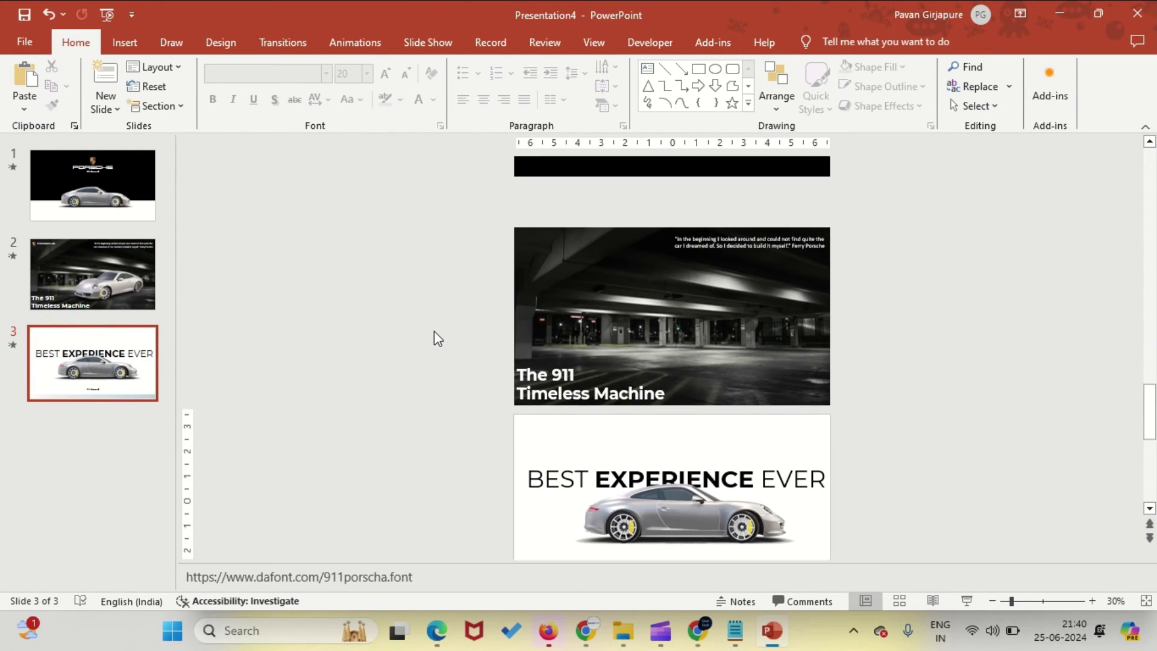
scroll(453, 327, "up", 3)
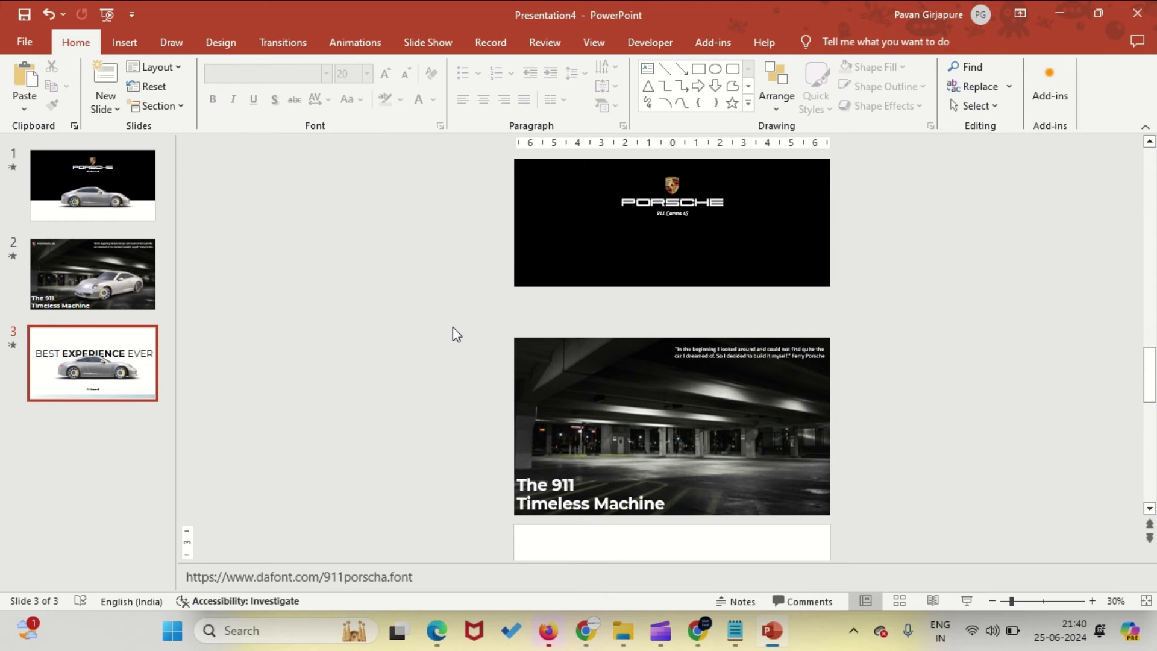
key("ctrl+v")
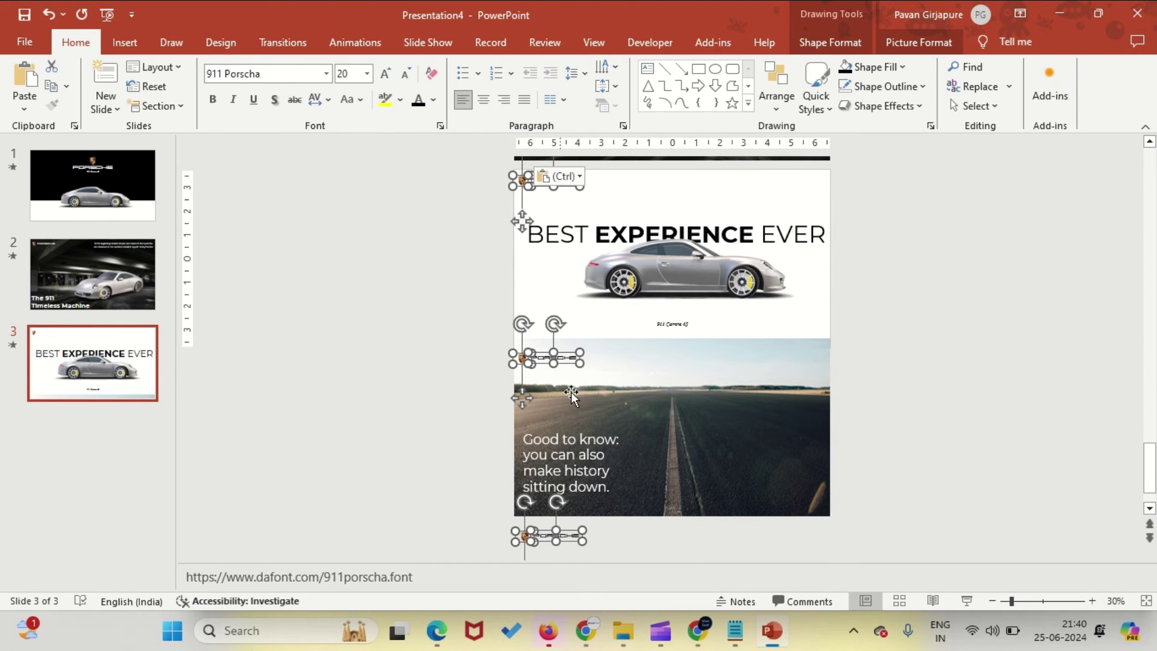
key("shift+F5")
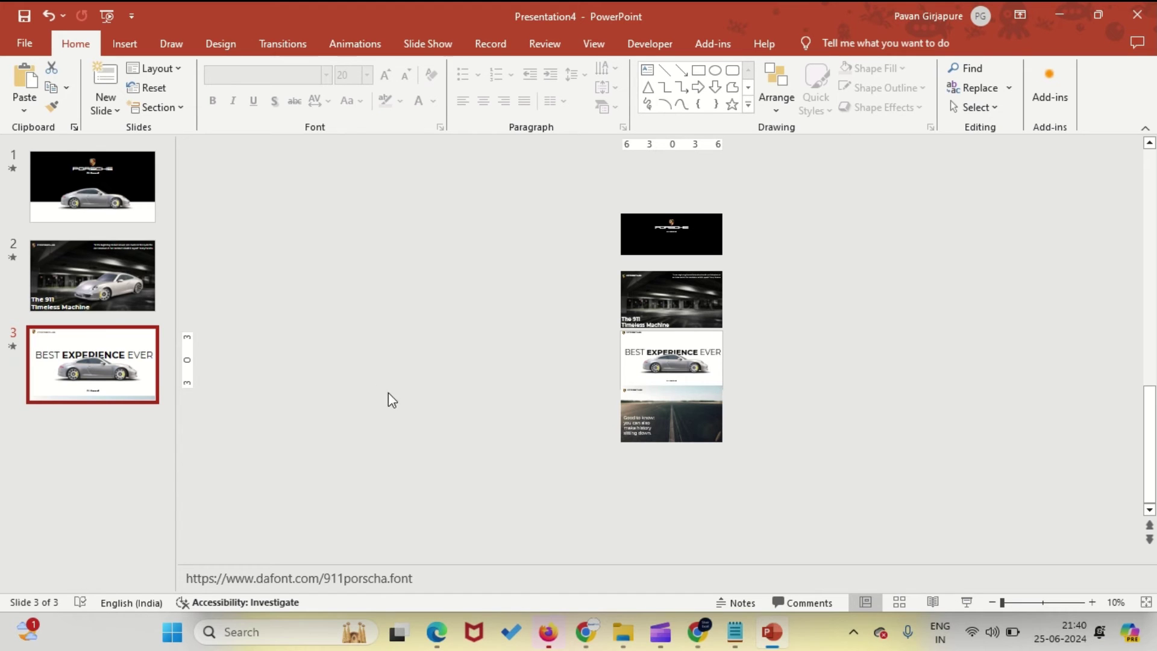
- Undo an accidental nudge of the car and preview slide 3 as a show
left_click(684, 361)
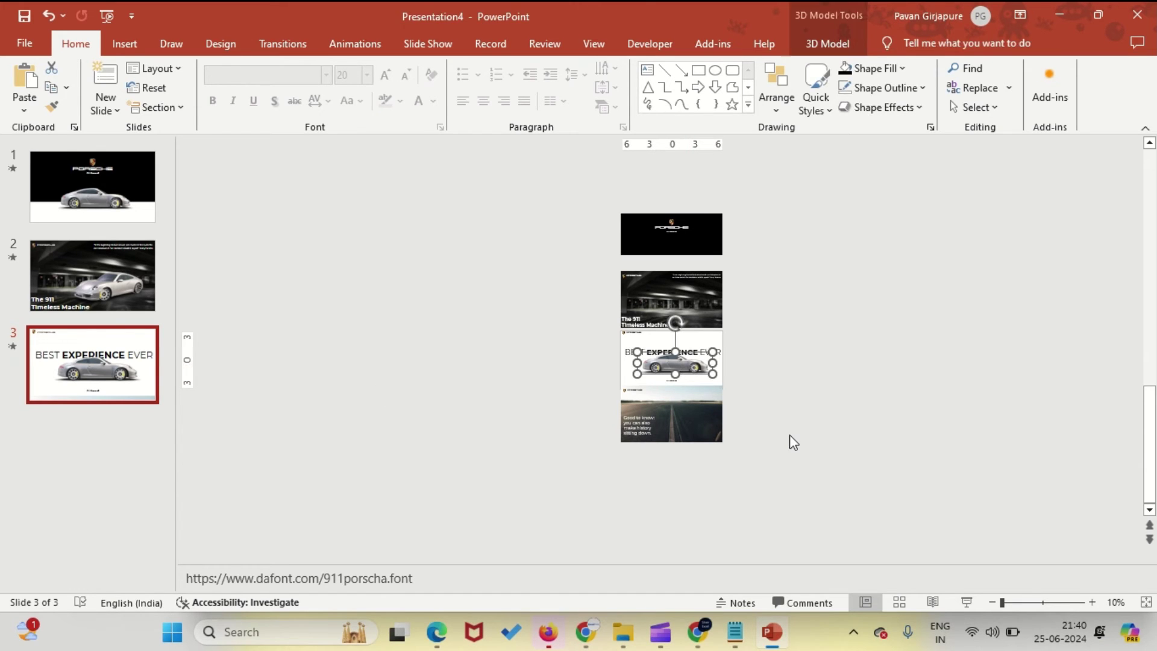
key("ctrl+z")
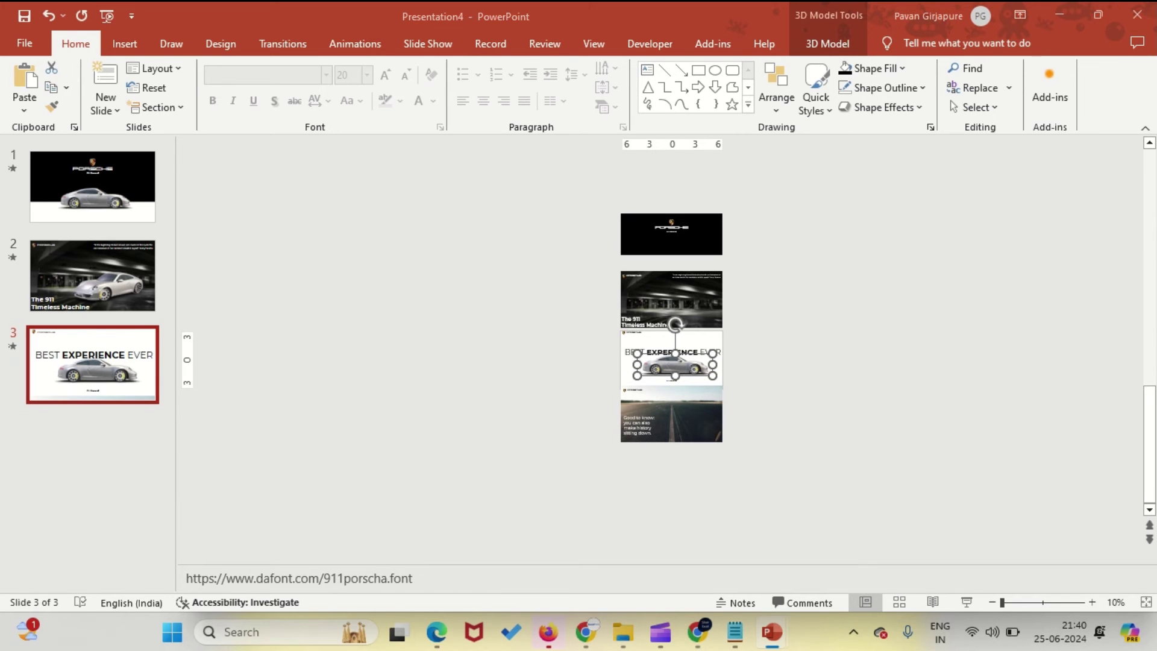
key("shift+F5")
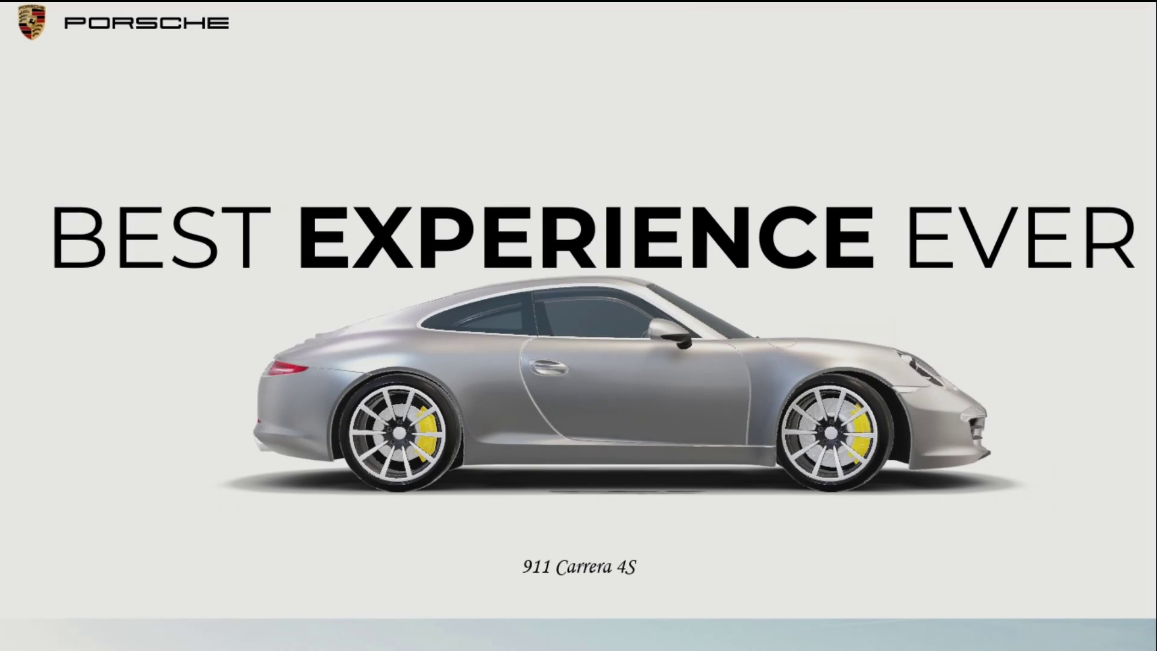
key("Escape")
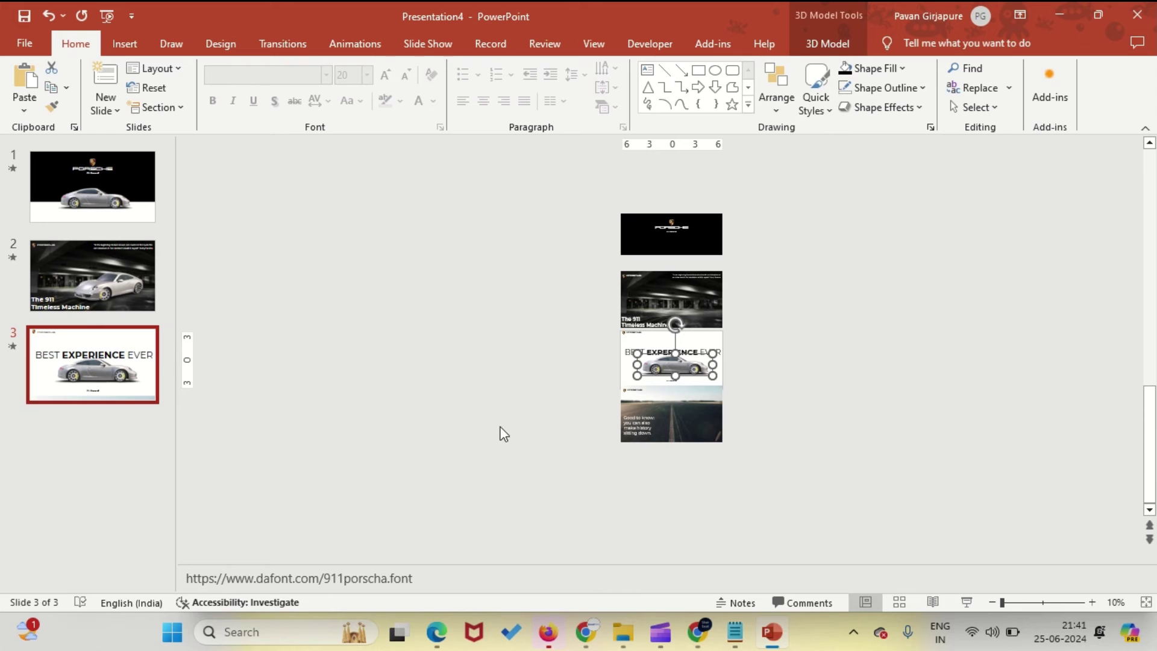
- Duplicate slide 3 to create a new slide 4
right_click(129, 353)
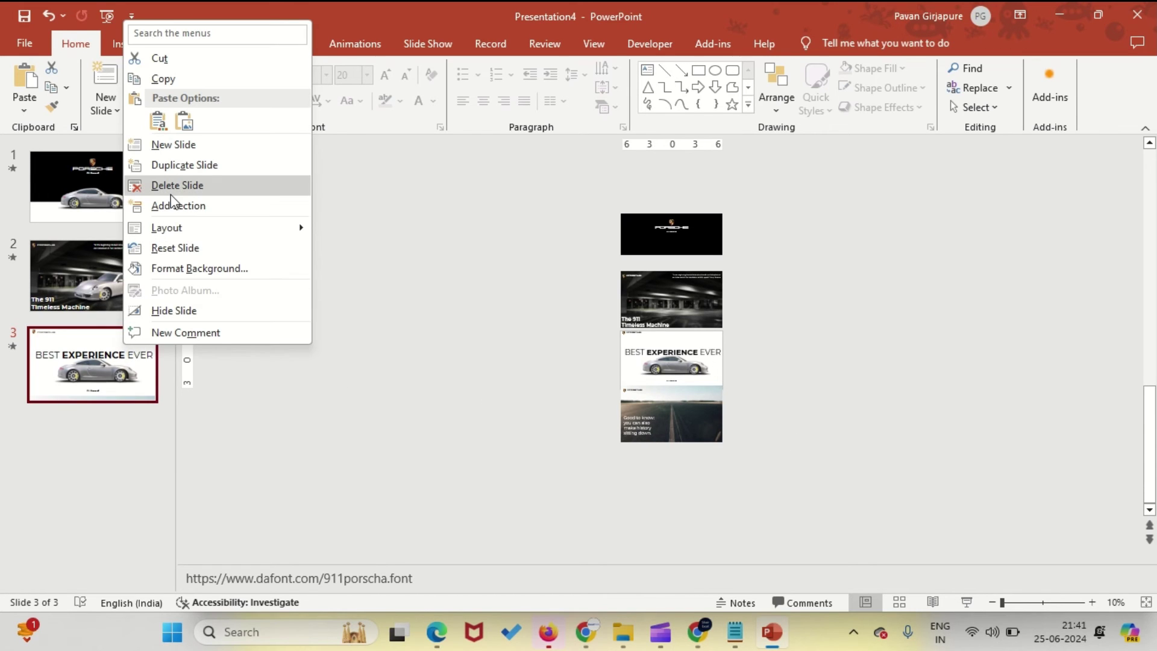
left_click(173, 145)
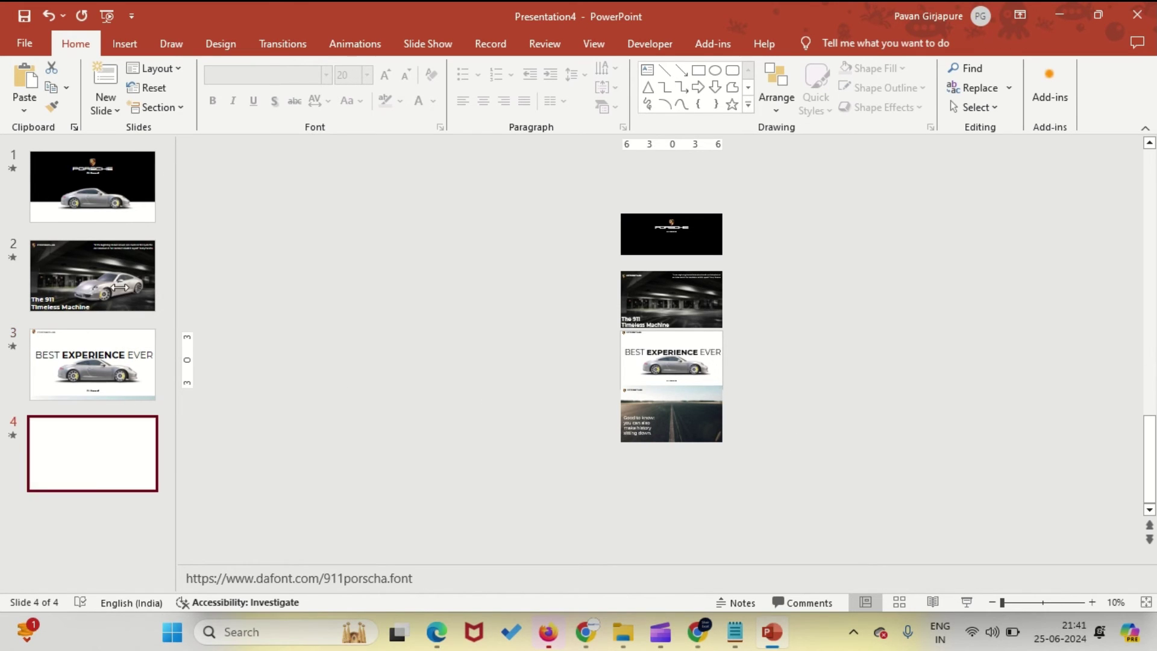
left_click(123, 295)
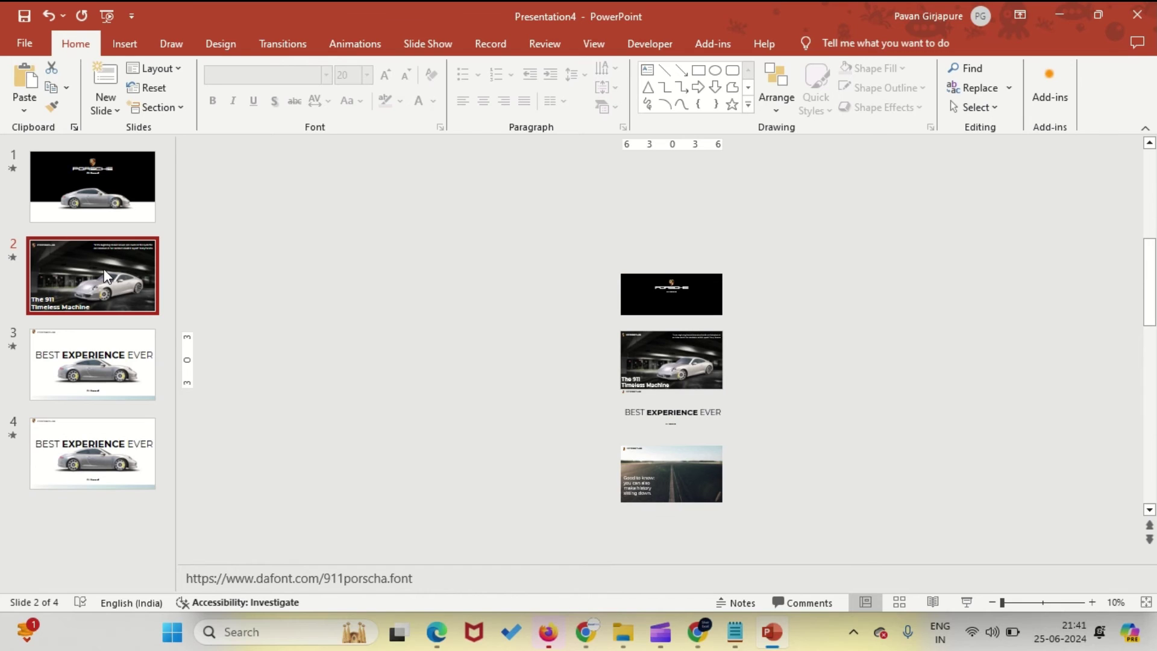
- Select all of slide 4's content and shift it up so the 'Good to know' road photo fills the slide
left_click(78, 446)
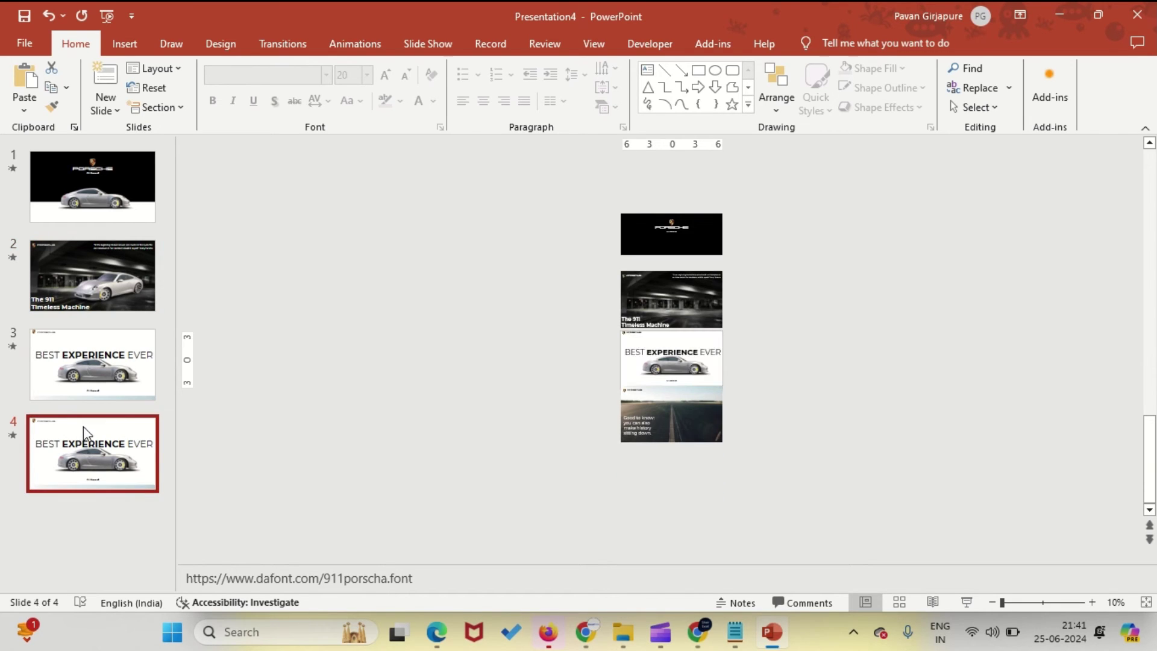
key("ctrl+a")
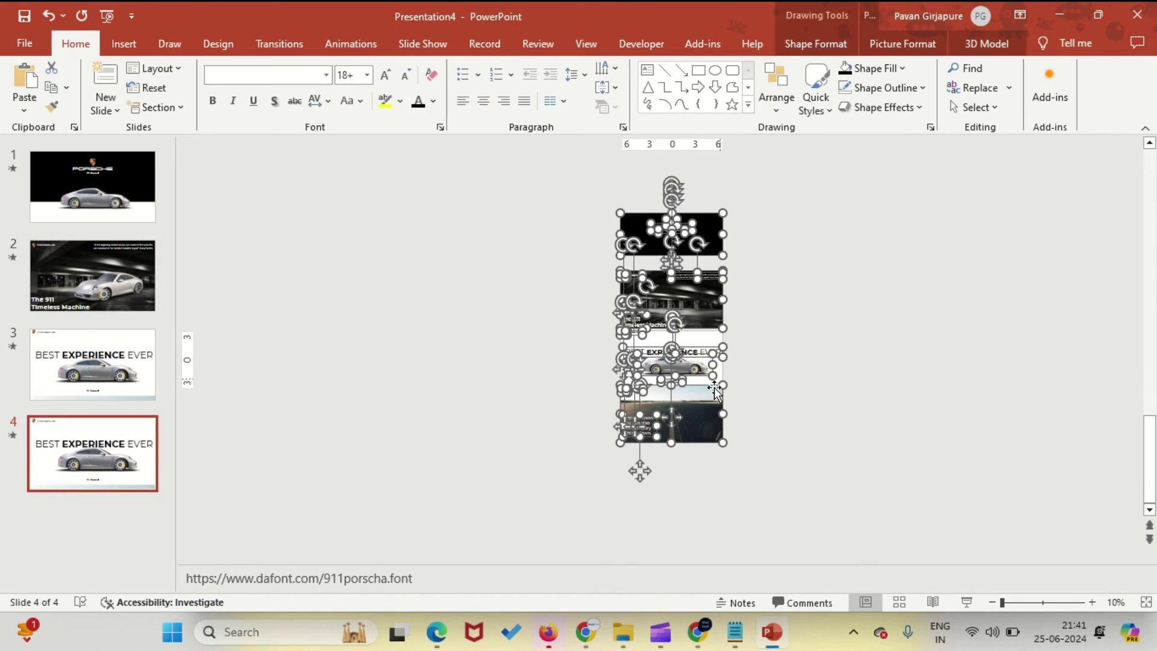
left_click_drag(710, 398, 712, 347)
left_click(766, 345)
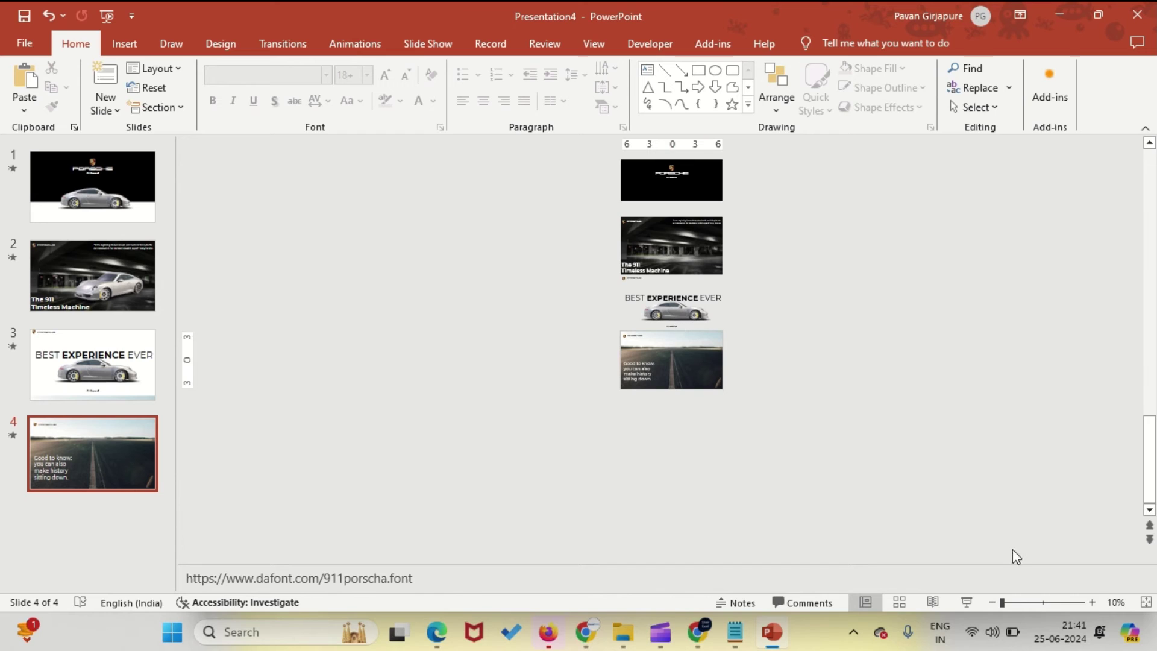
left_click(1091, 601)
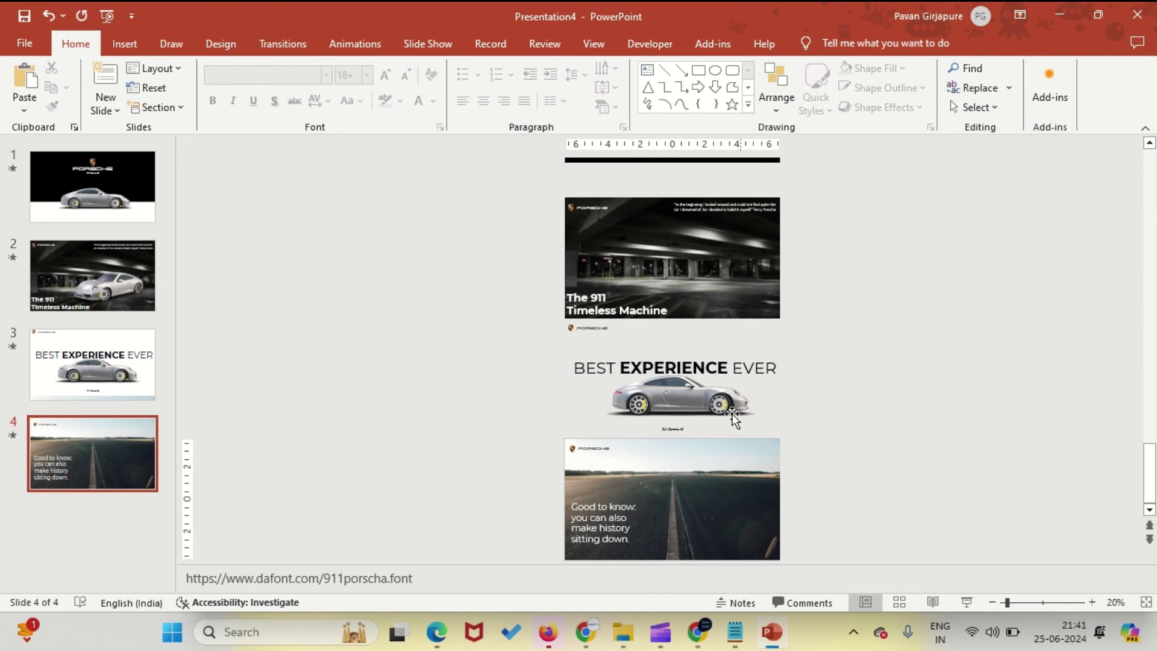
left_click(714, 401)
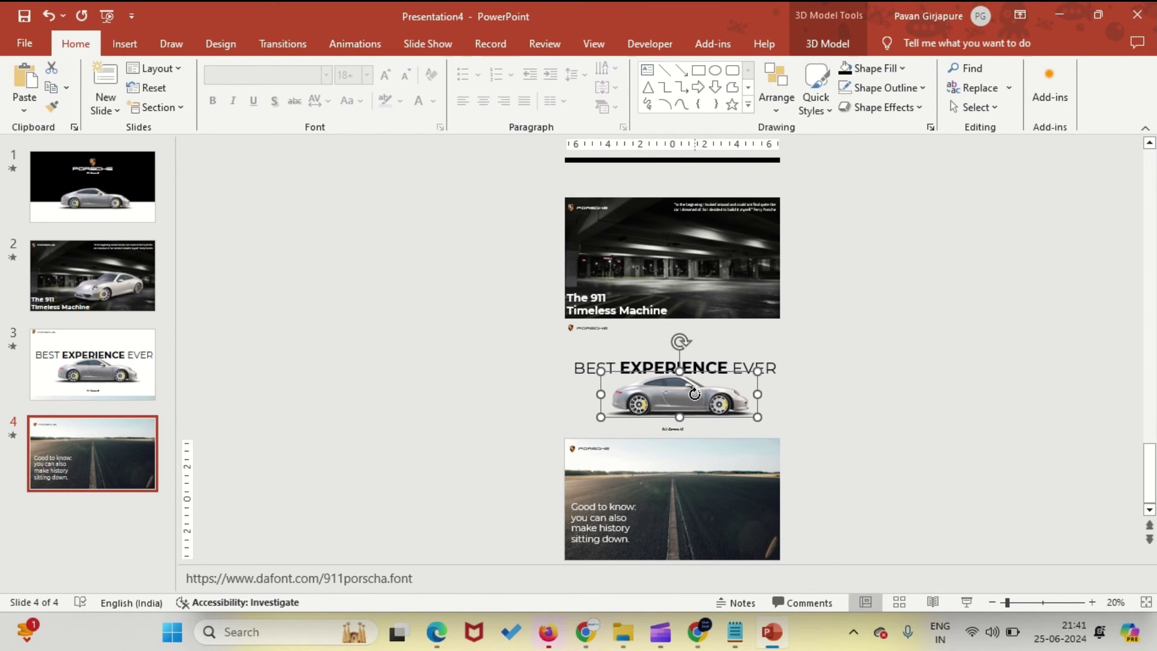
left_click(827, 392)
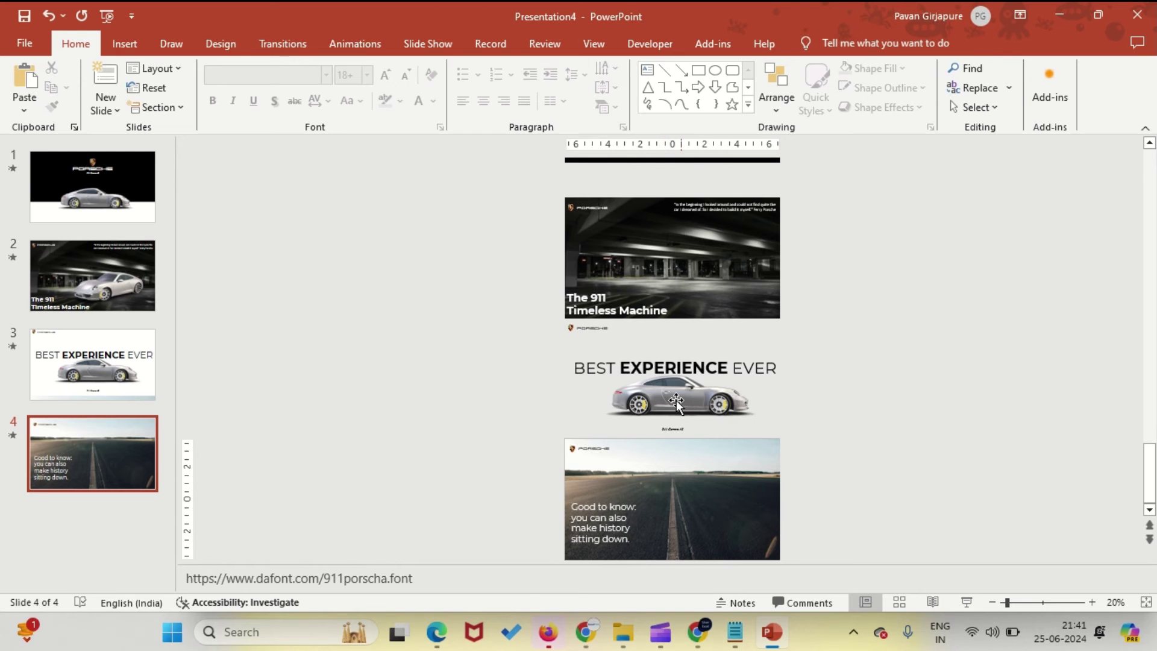
- Move the 3D car onto slide 4's road, turn it to the front view and enlarge it
left_click_drag(670, 400, 697, 509)
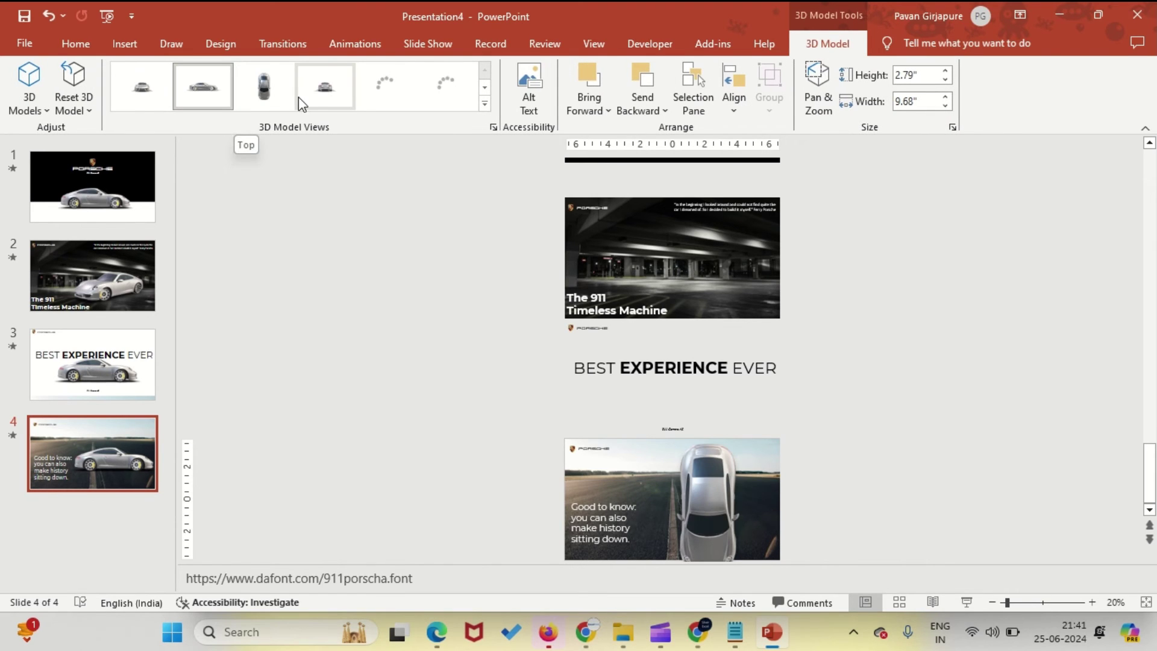
left_click(151, 90)
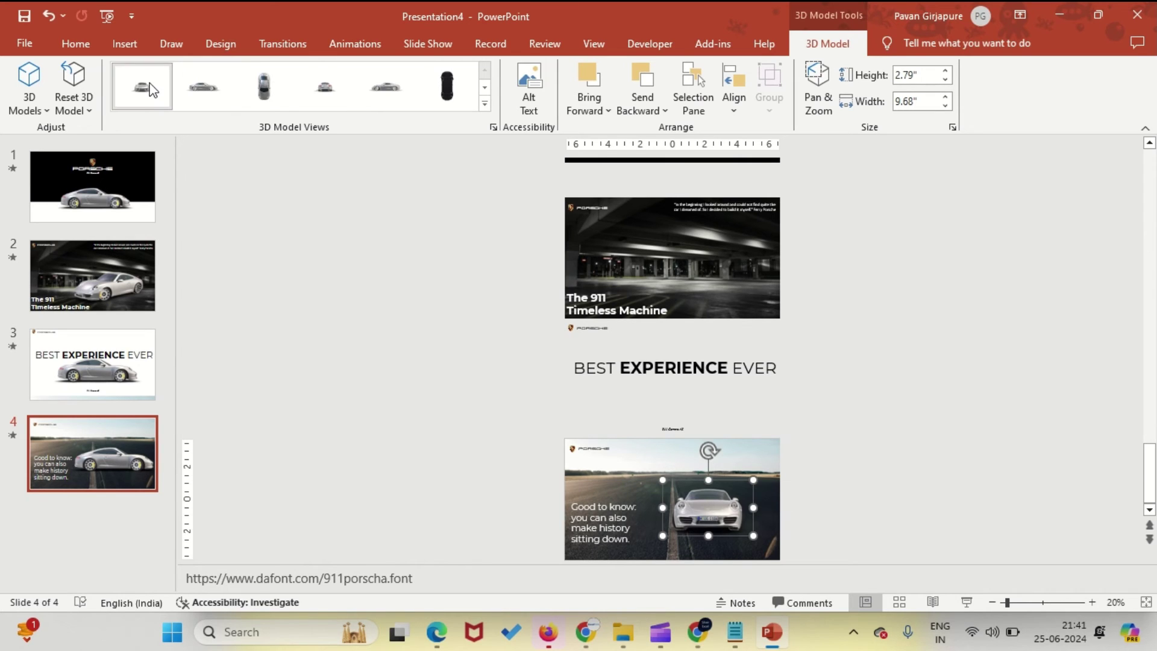
key("ctrl+a")
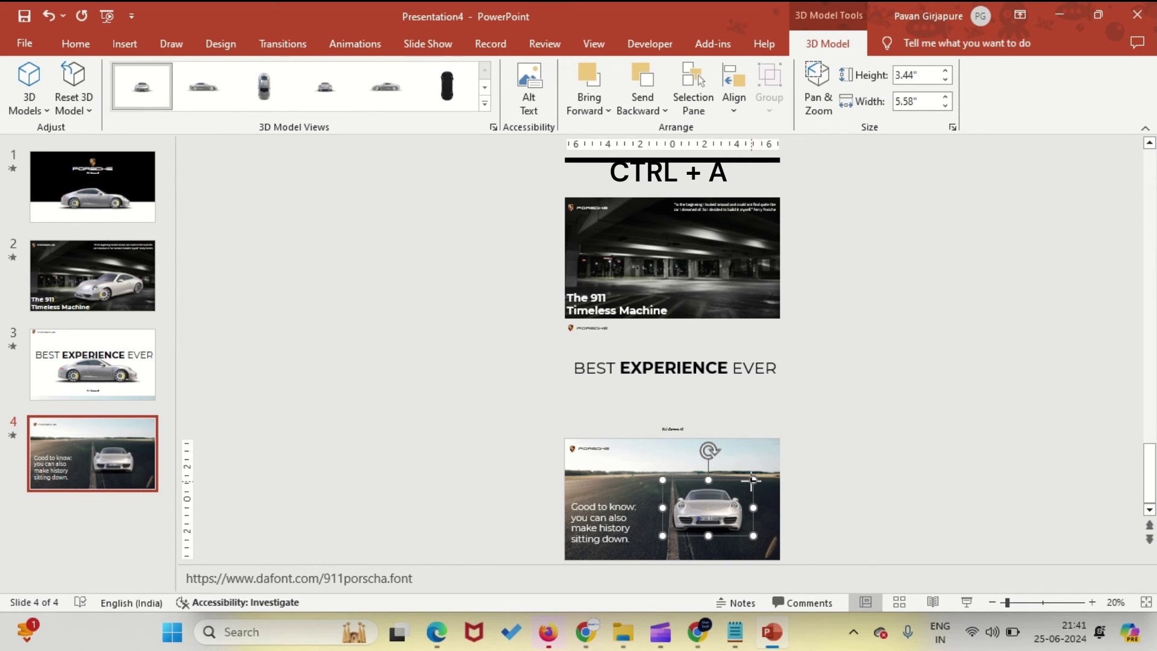
mouse_move(753, 479)
left_mouse_down()
mouse_move(778, 452)
mouse_move(755, 462)
left_mouse_up()
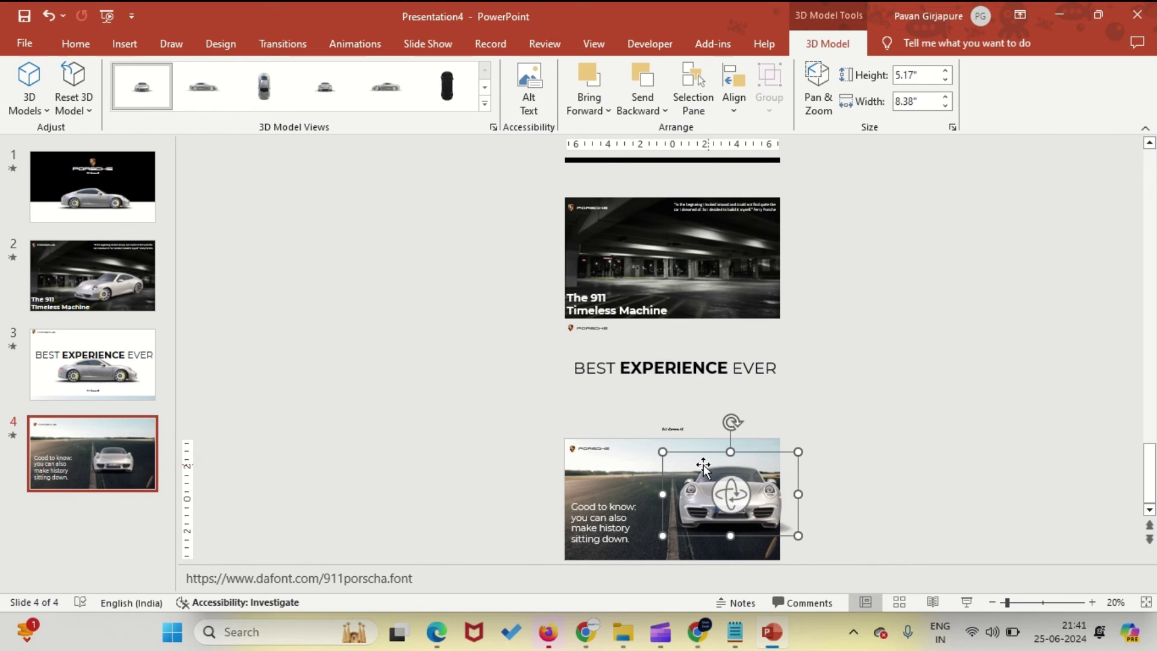
- Fine-tune the car's vertical position on the road
left_click(901, 505)
left_click(726, 497)
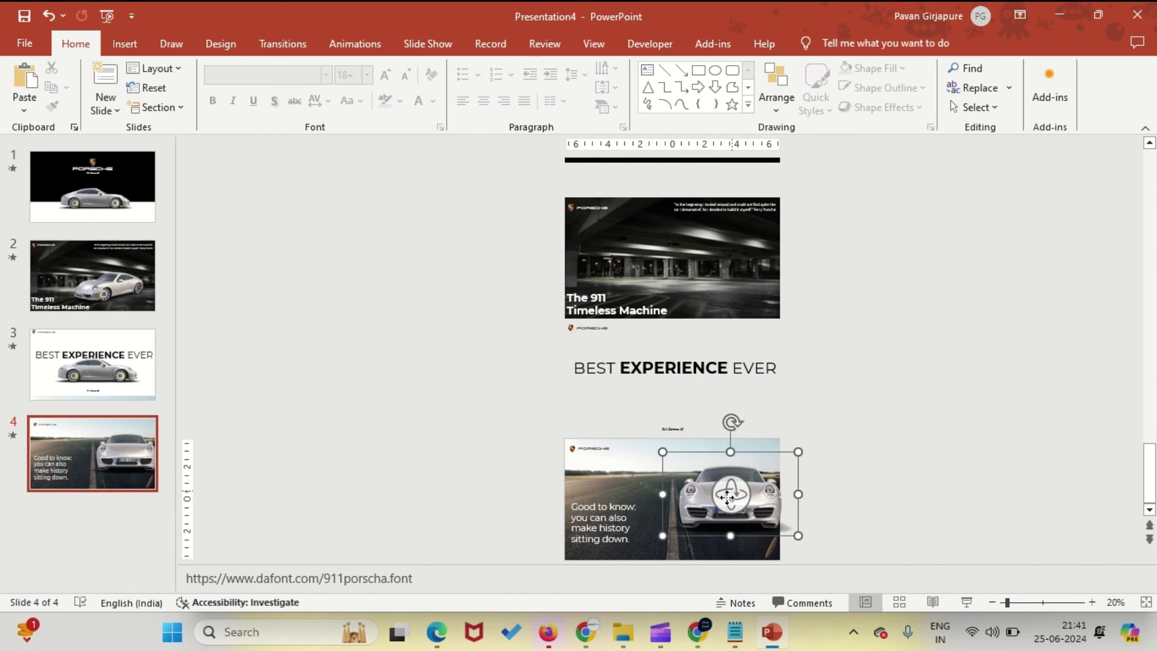
left_click_drag(726, 497, 728, 509)
left_click(935, 477)
left_click(740, 517)
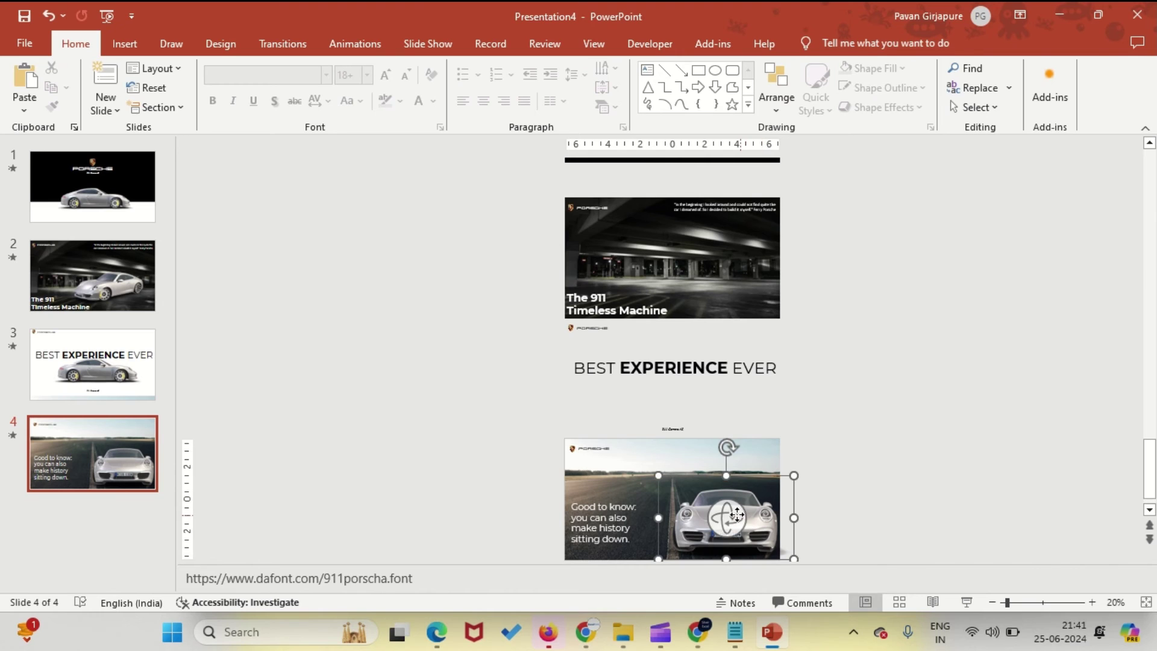
left_click_drag(724, 491, 724, 480)
left_click(894, 495)
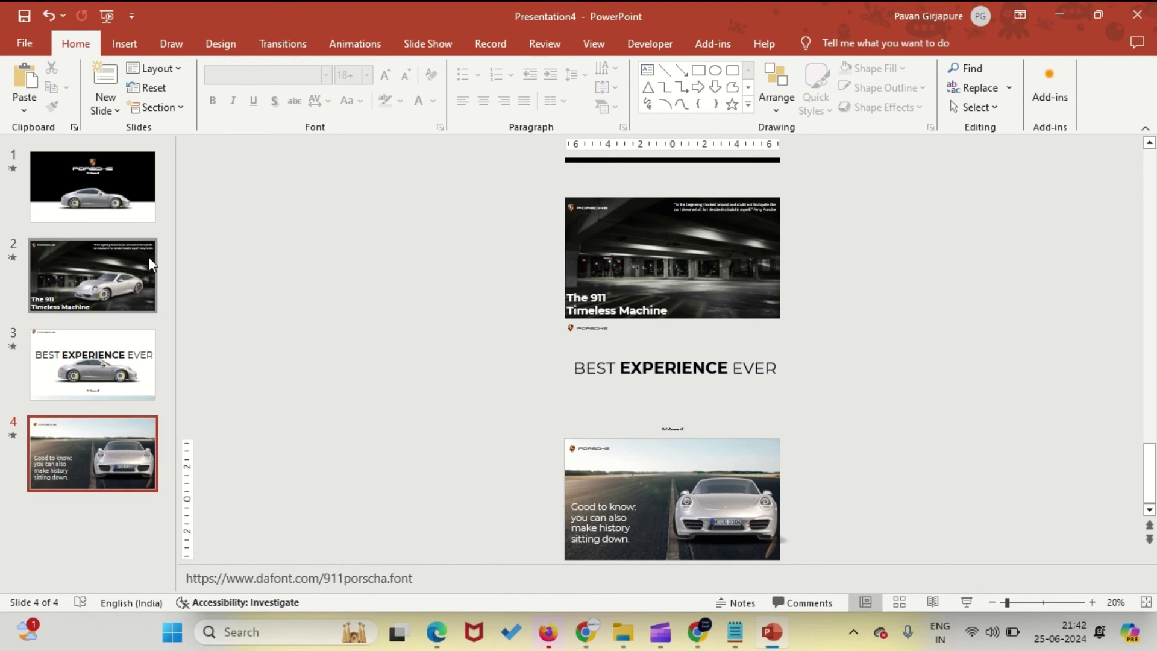
- Select slides 1 through 4 and apply the Morph transition to them
left_click(88, 208)
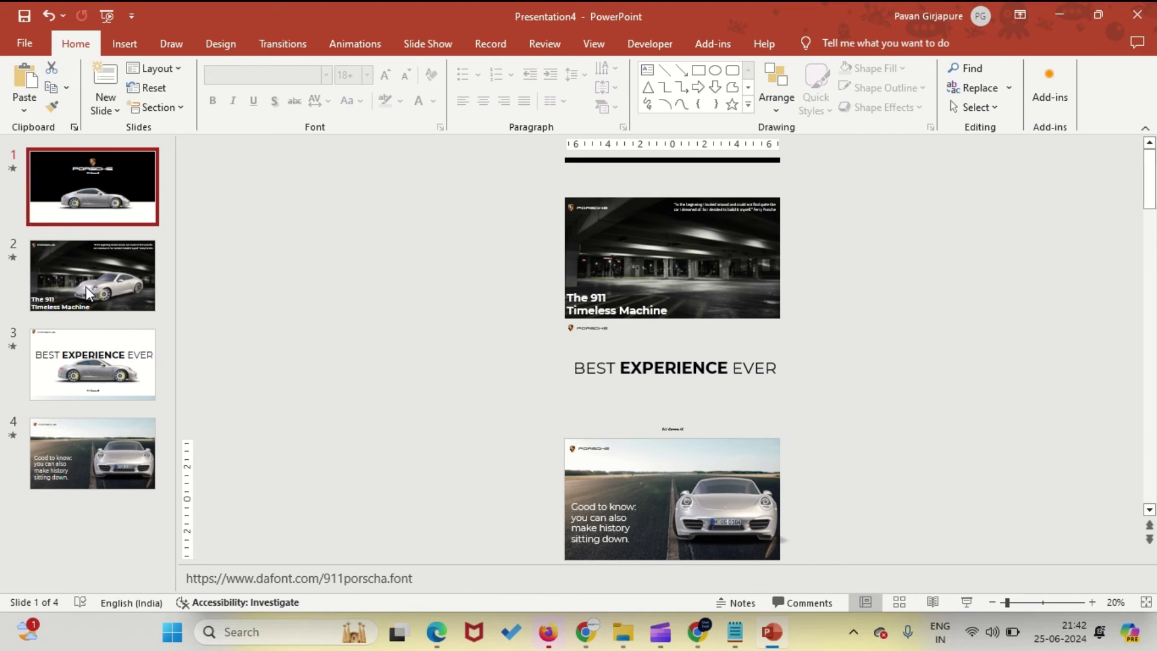
left_click(86, 287, "shift")
left_click(94, 398, "shift")
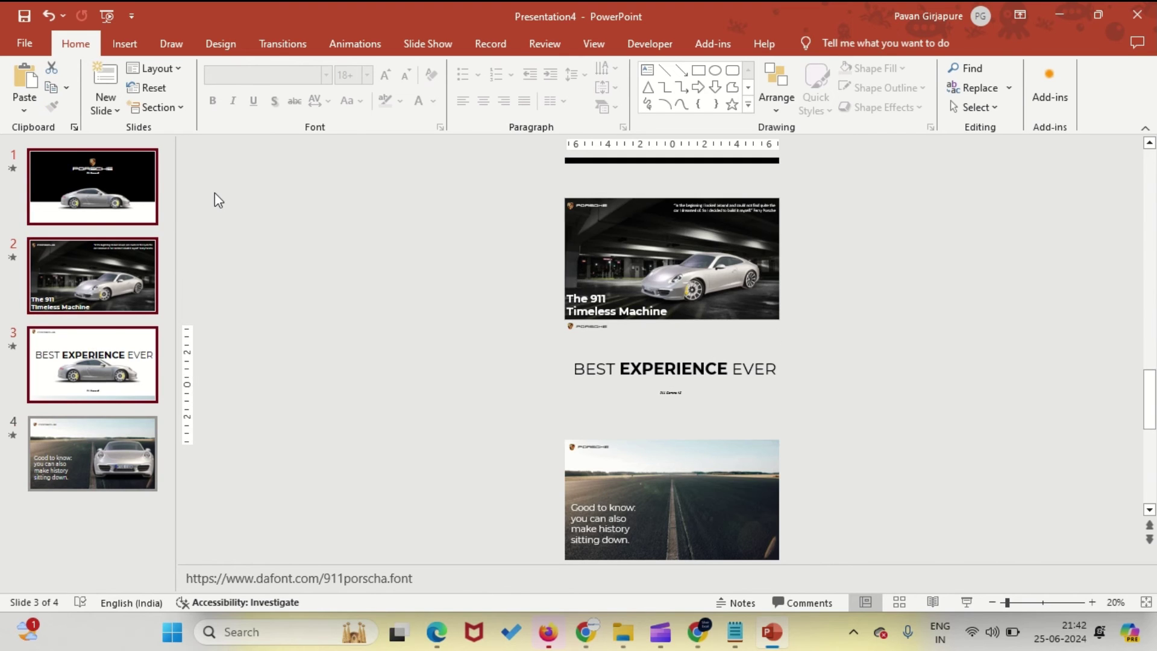
left_click(85, 451, "shift")
left_click(259, 54)
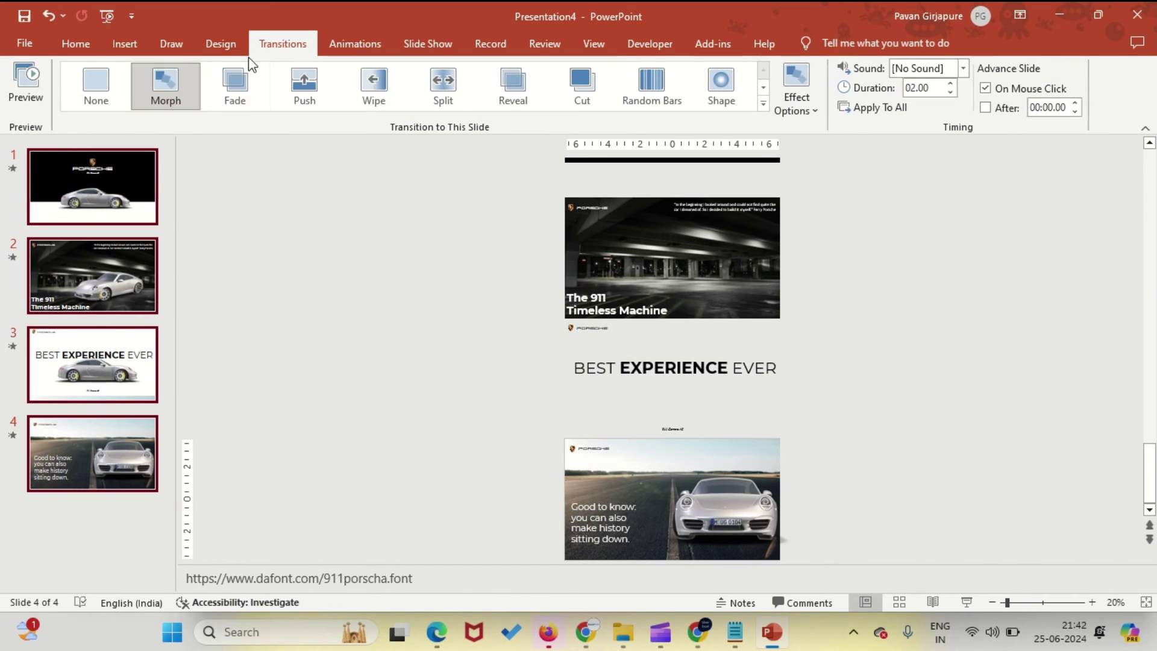
left_click(174, 83)
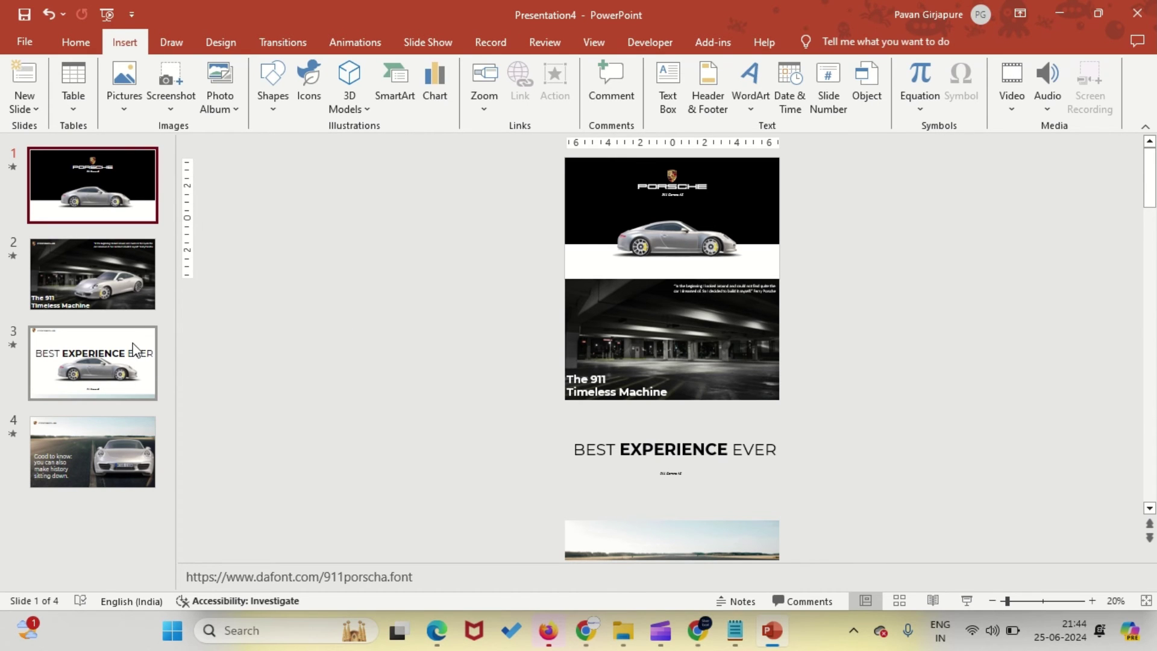
- Select the car on slide 3 and apply and preview the Arrive animation
left_click(132, 345)
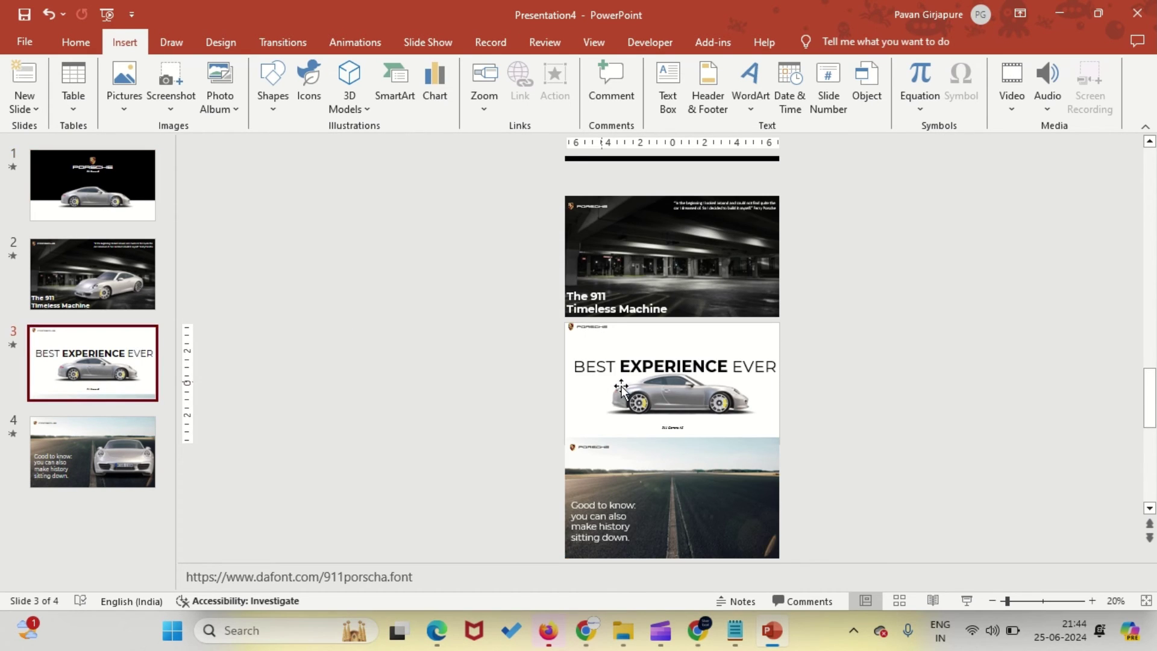
left_click(662, 389)
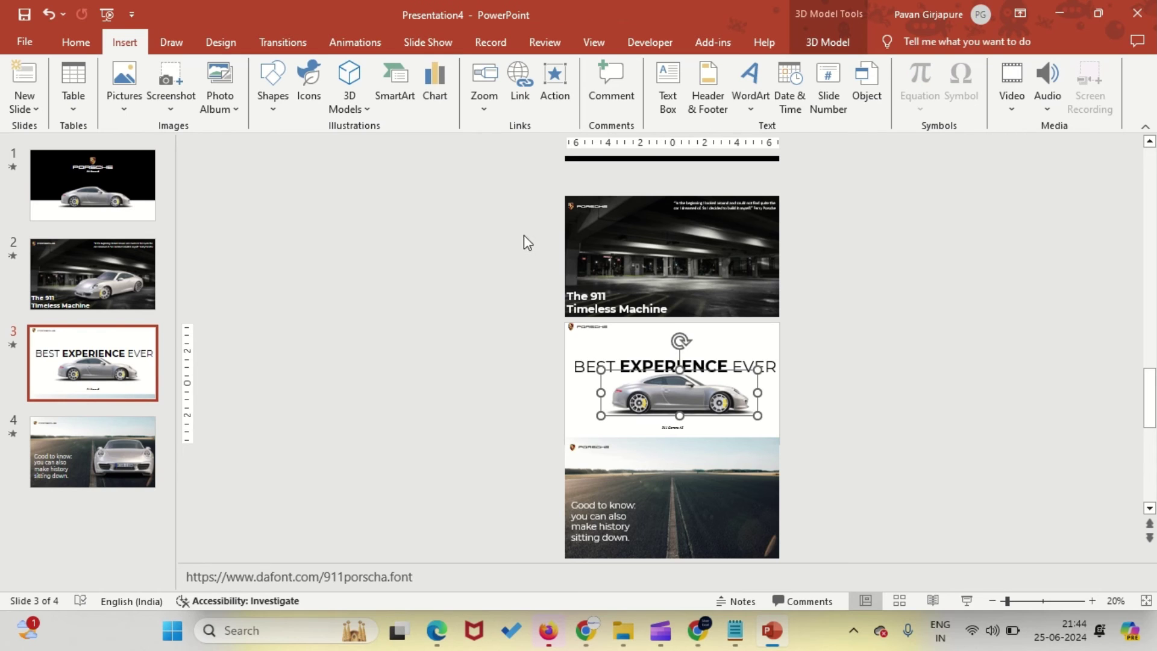
left_click(356, 42)
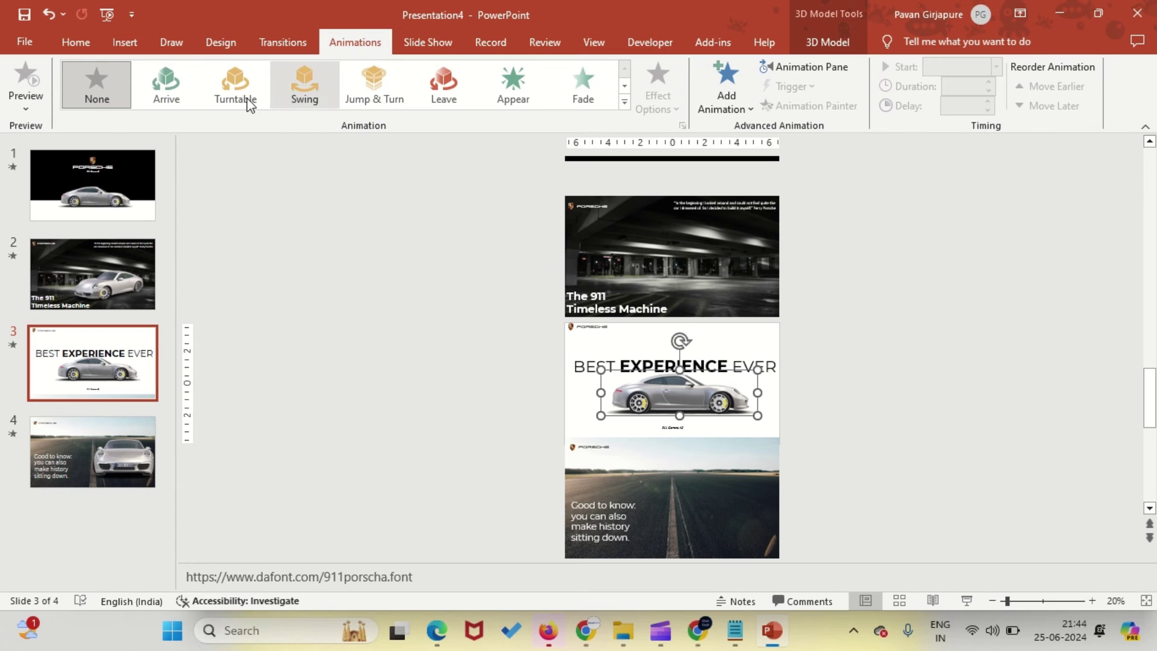
scroll(201, 147, "up", 3)
left_click(150, 85)
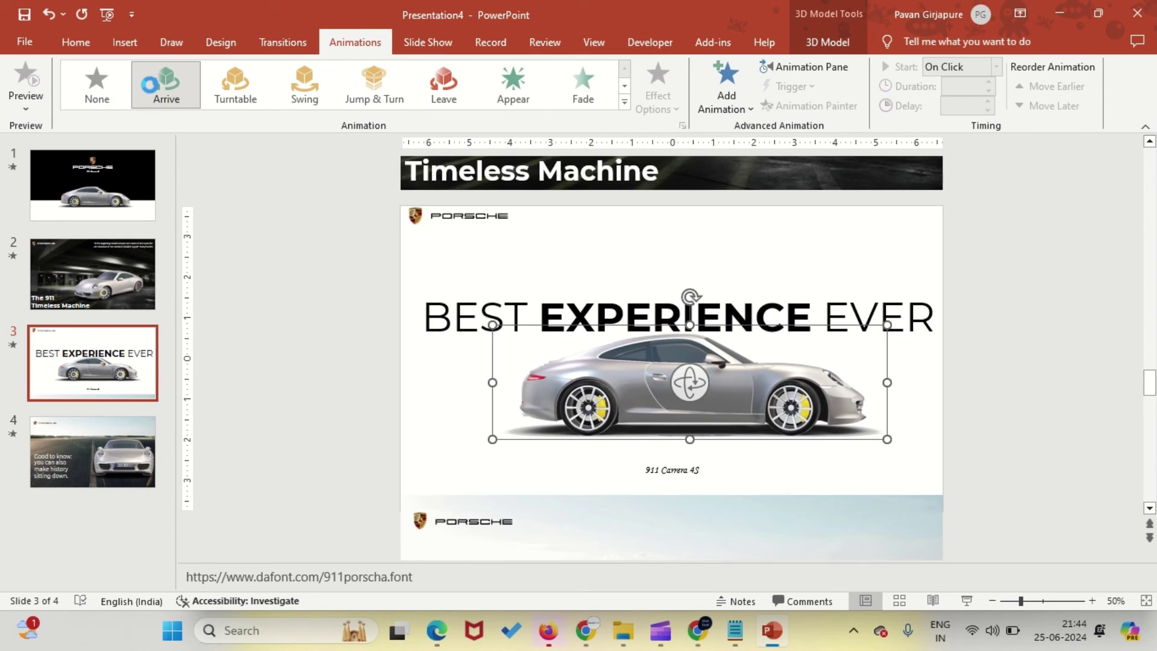
left_click(150, 84)
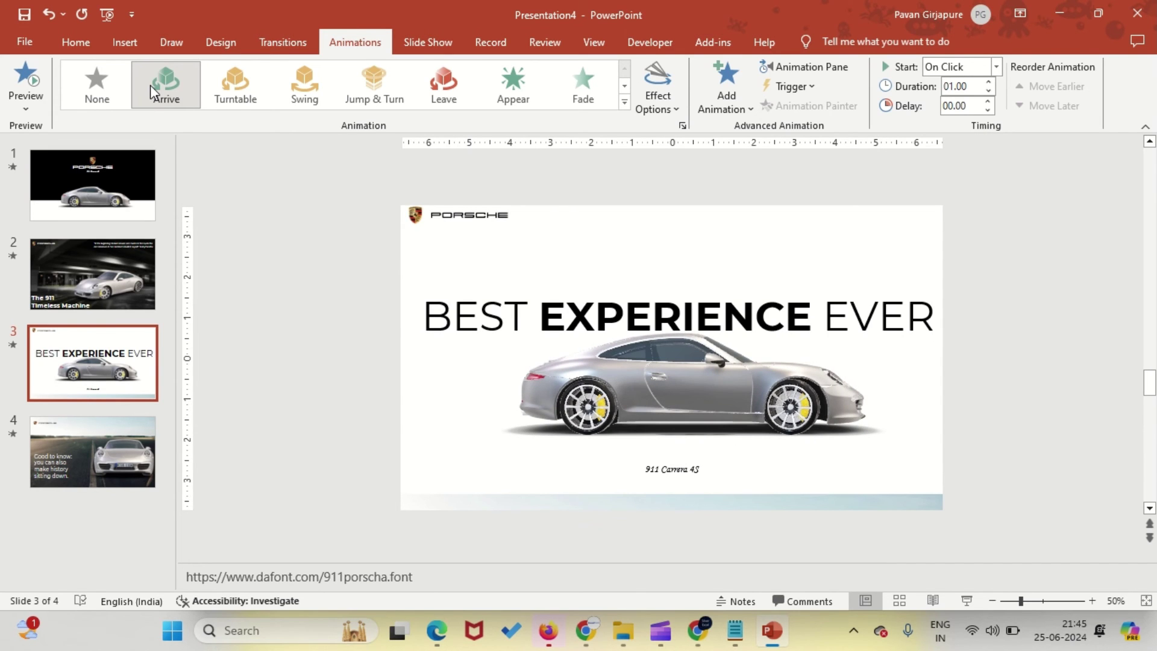
- Try Turntable, Swing, Jump & Turn and Leave, then settle on Turntable lasting 20.00 seconds
left_click(227, 100)
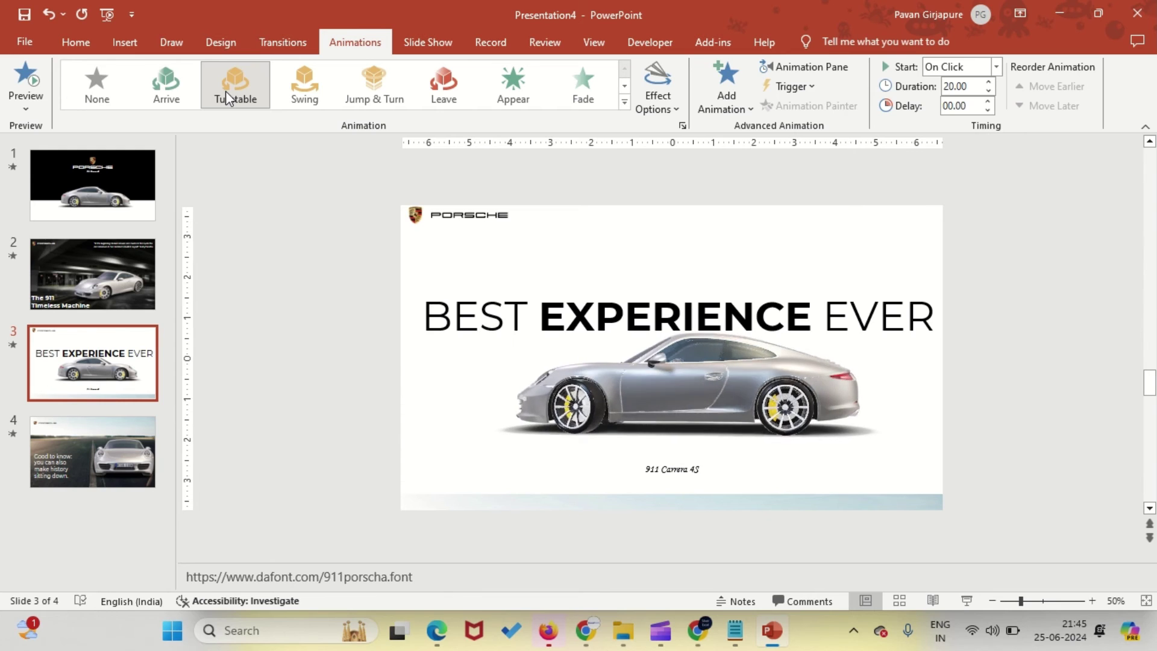
left_click(311, 101)
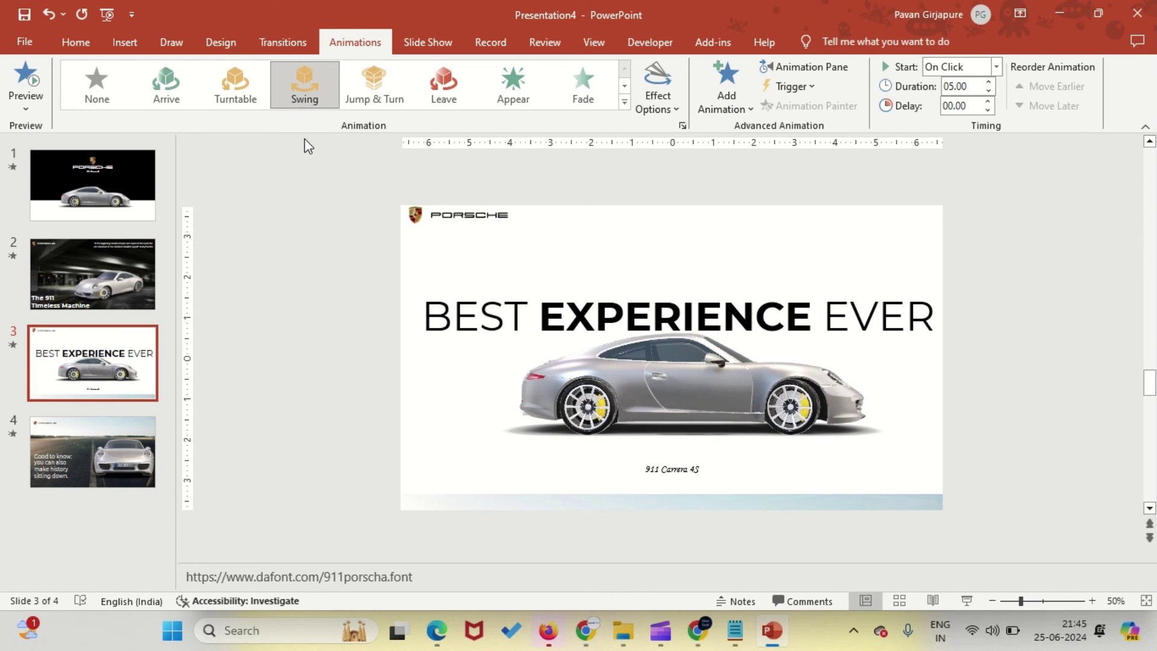
left_click(375, 80)
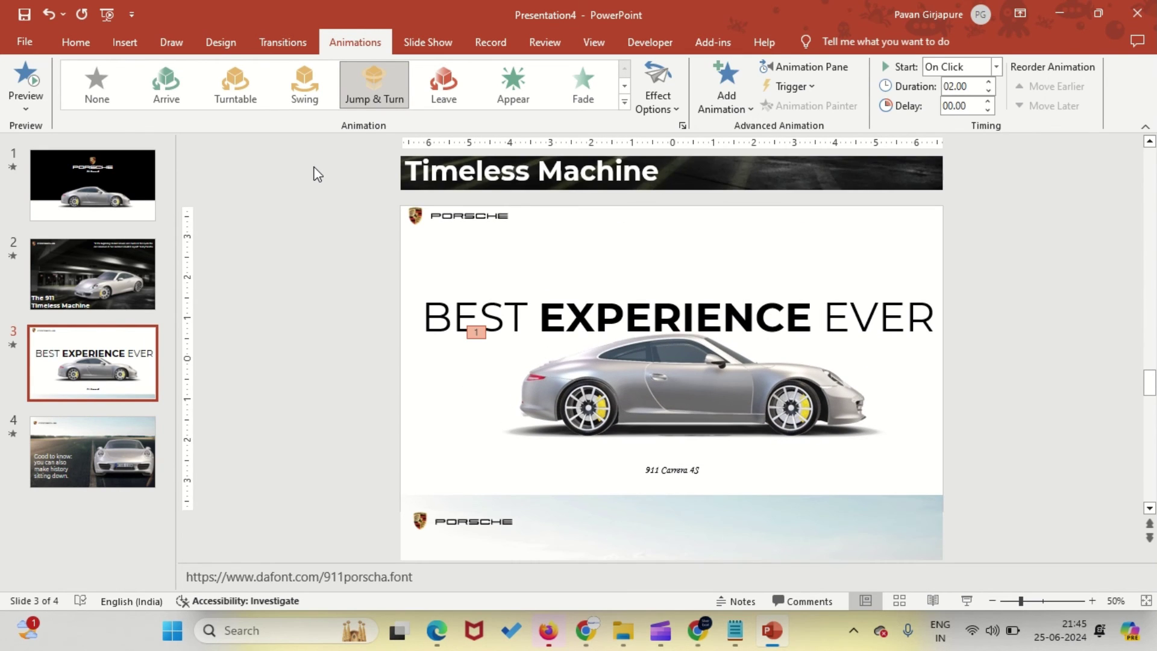
left_click(443, 90)
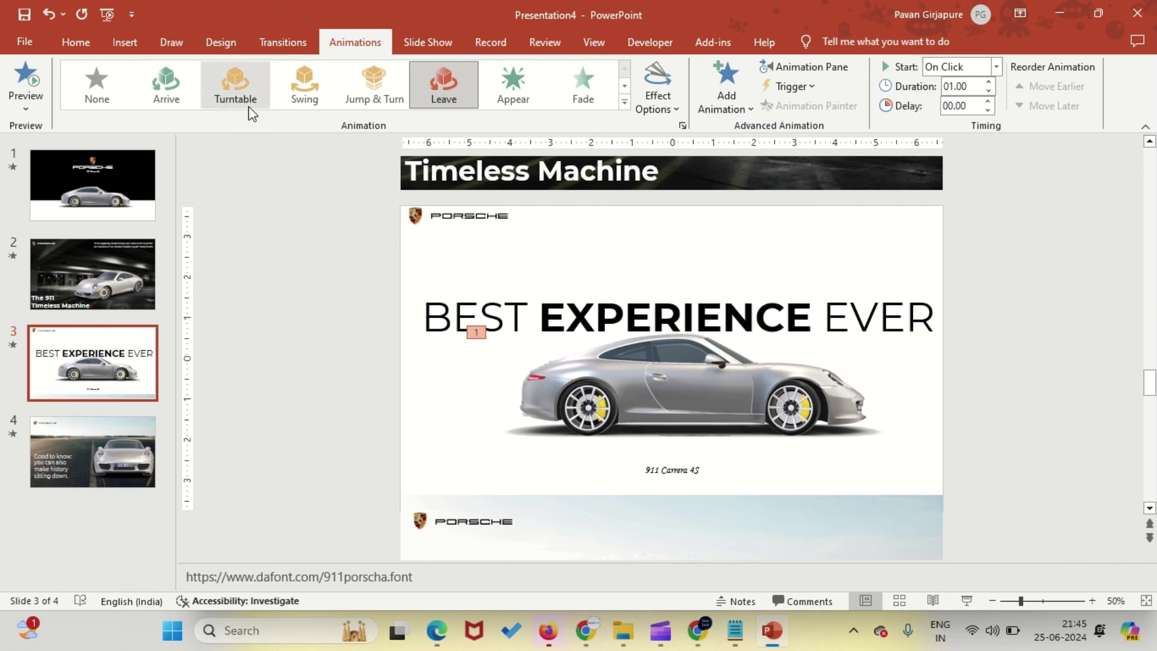
left_click(216, 100)
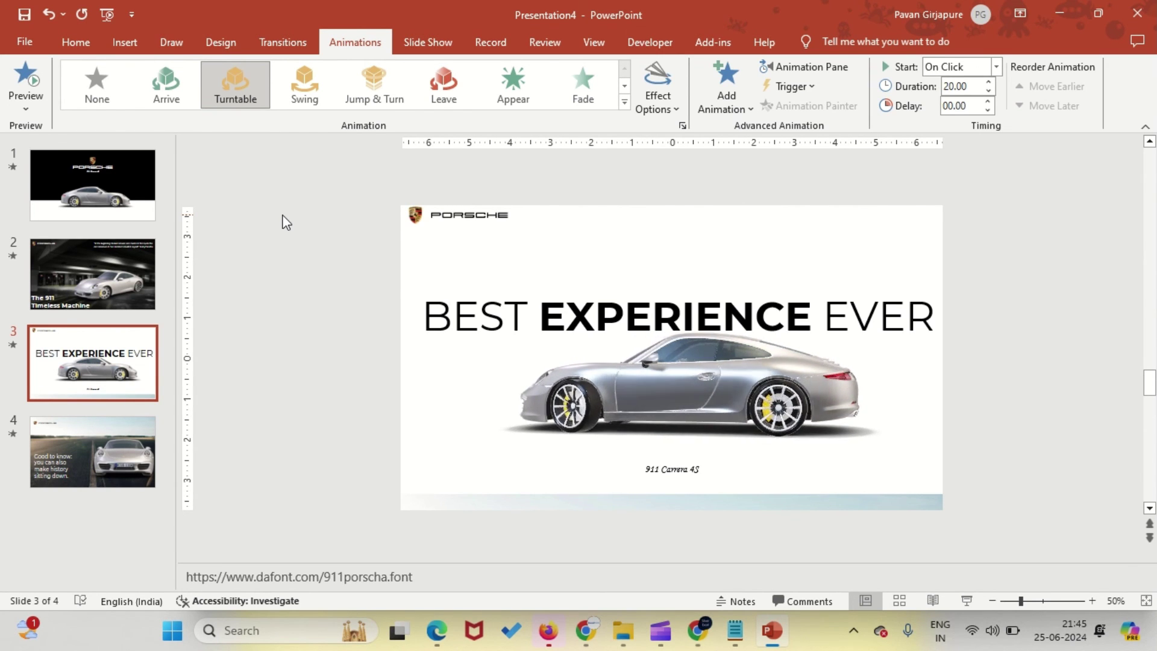
- Start the slide show from the first slide to watch the animated deck
left_click(423, 45)
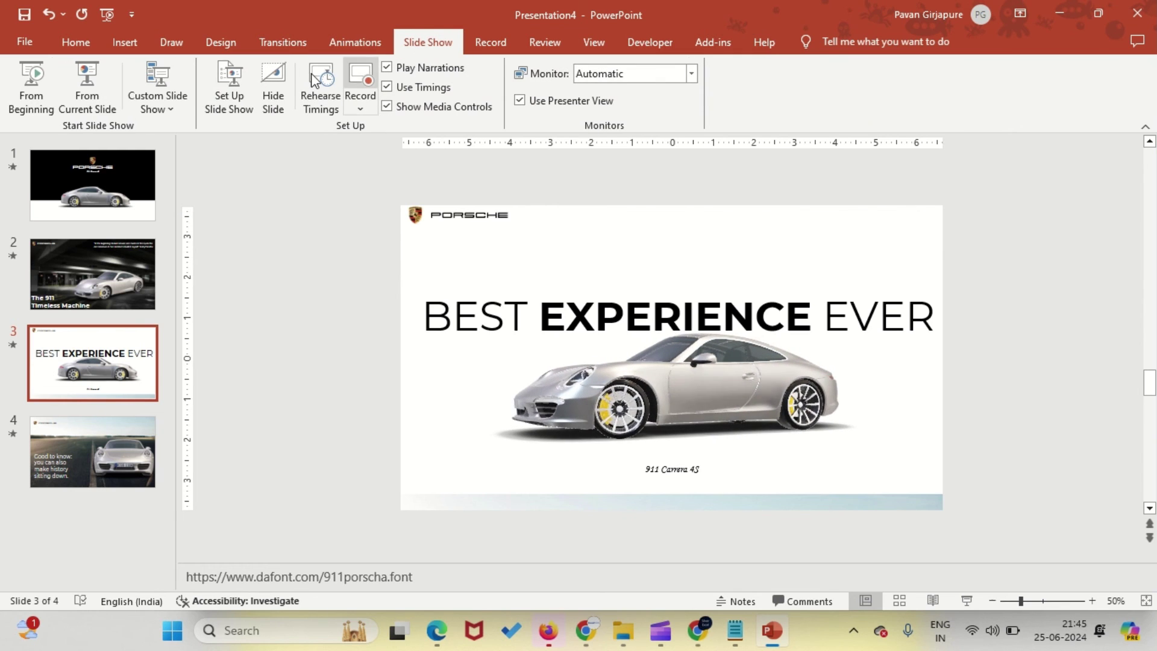
left_click(33, 87)
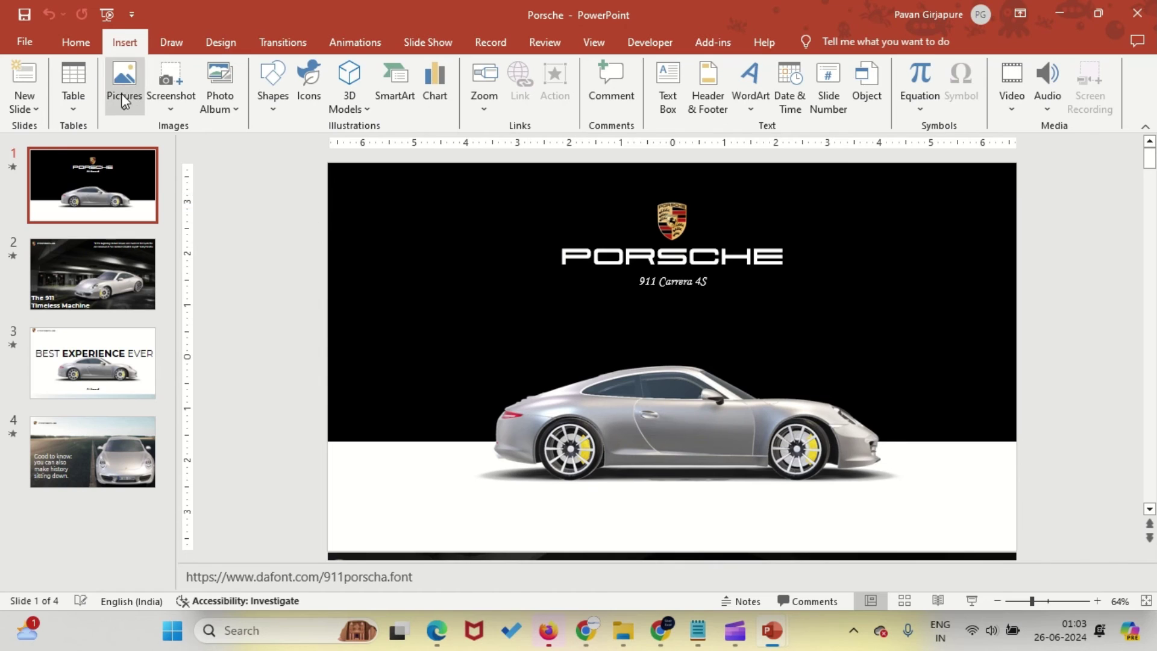
left_click(30, 42)
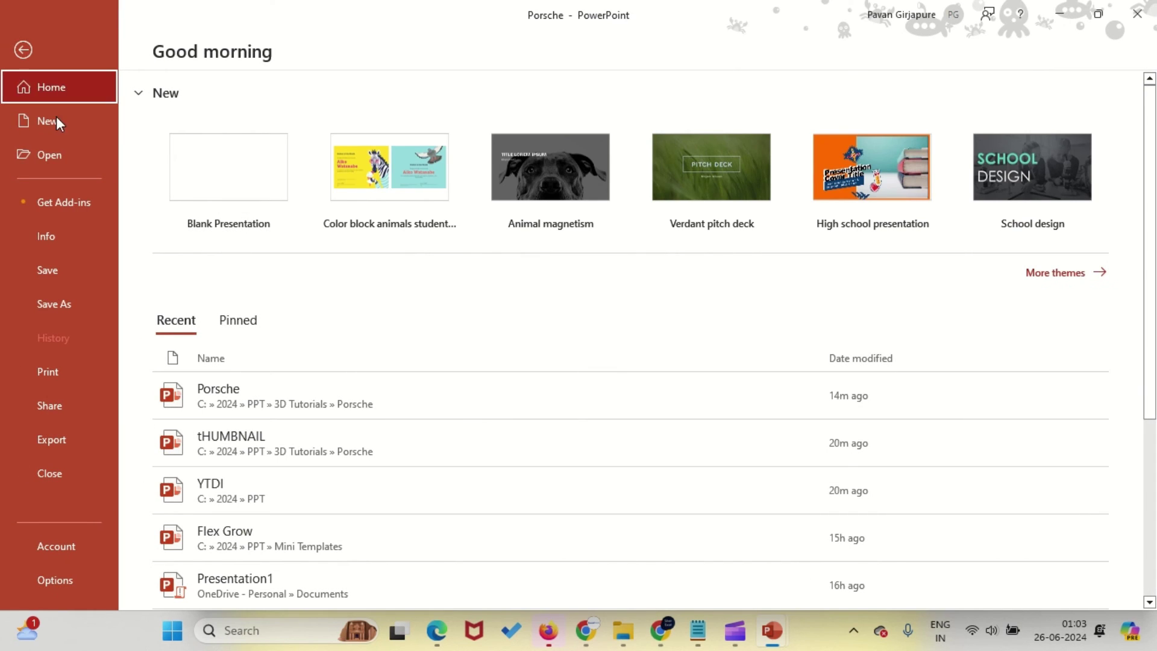
left_click(71, 299)
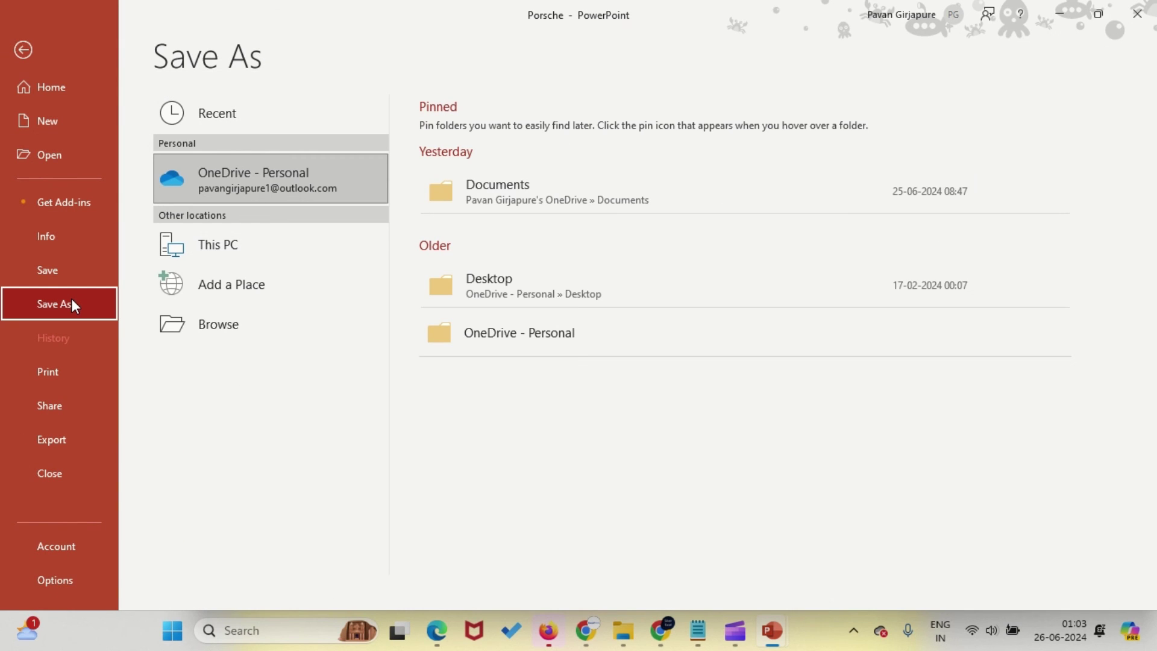
left_click(186, 321)
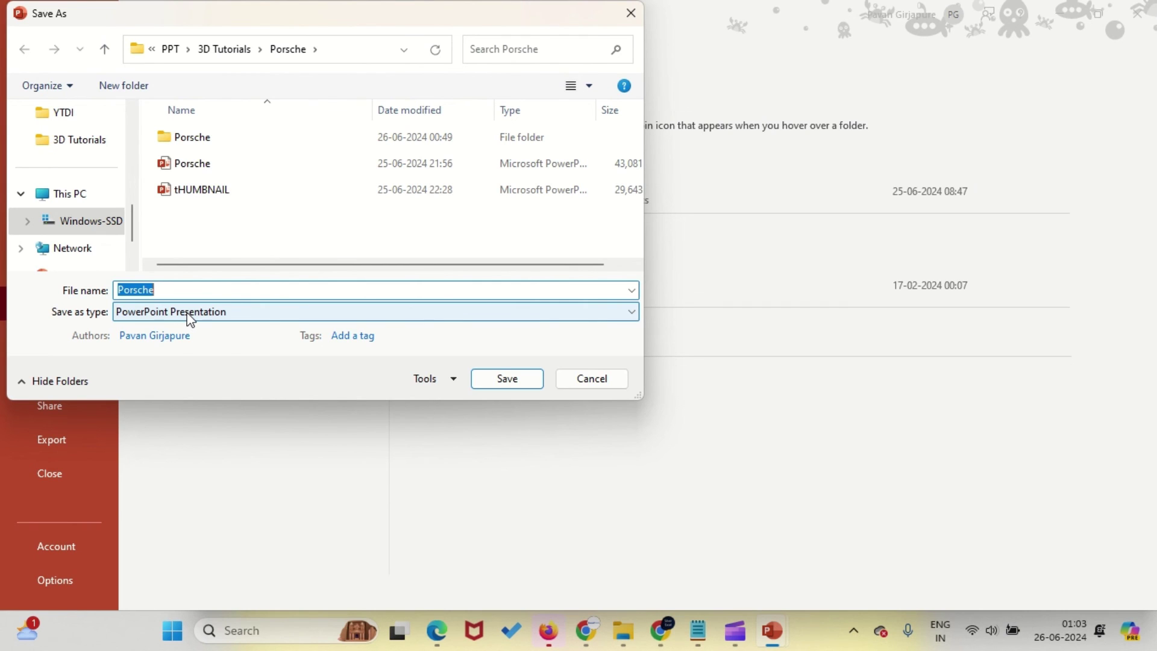
left_click(191, 320)
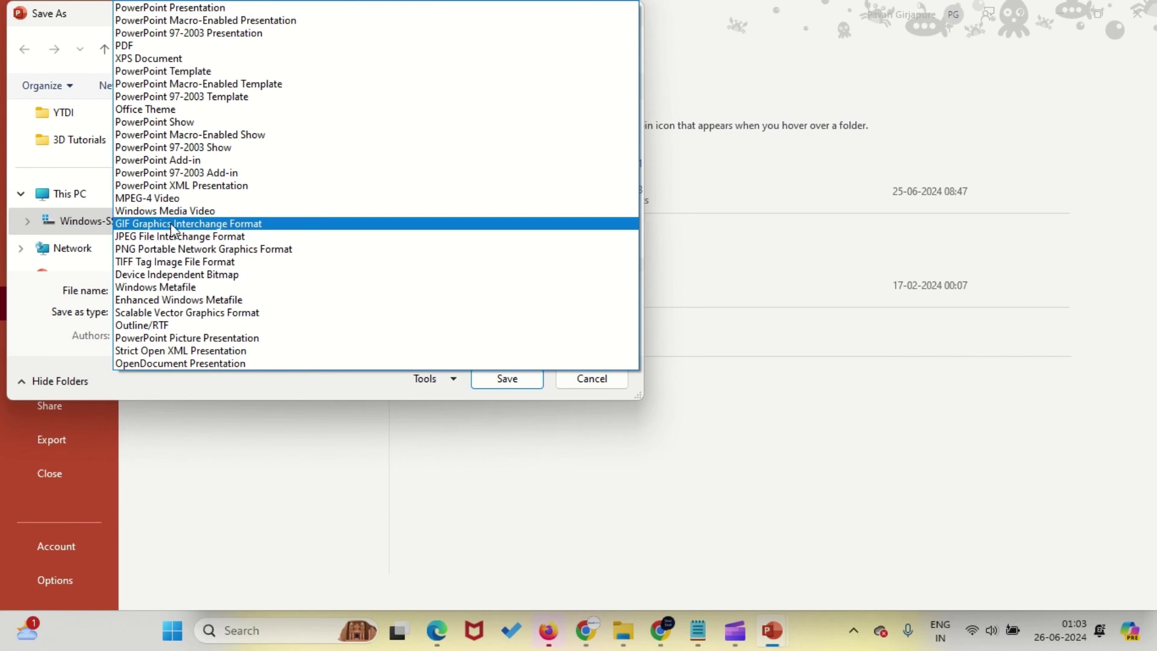
left_click(168, 199)
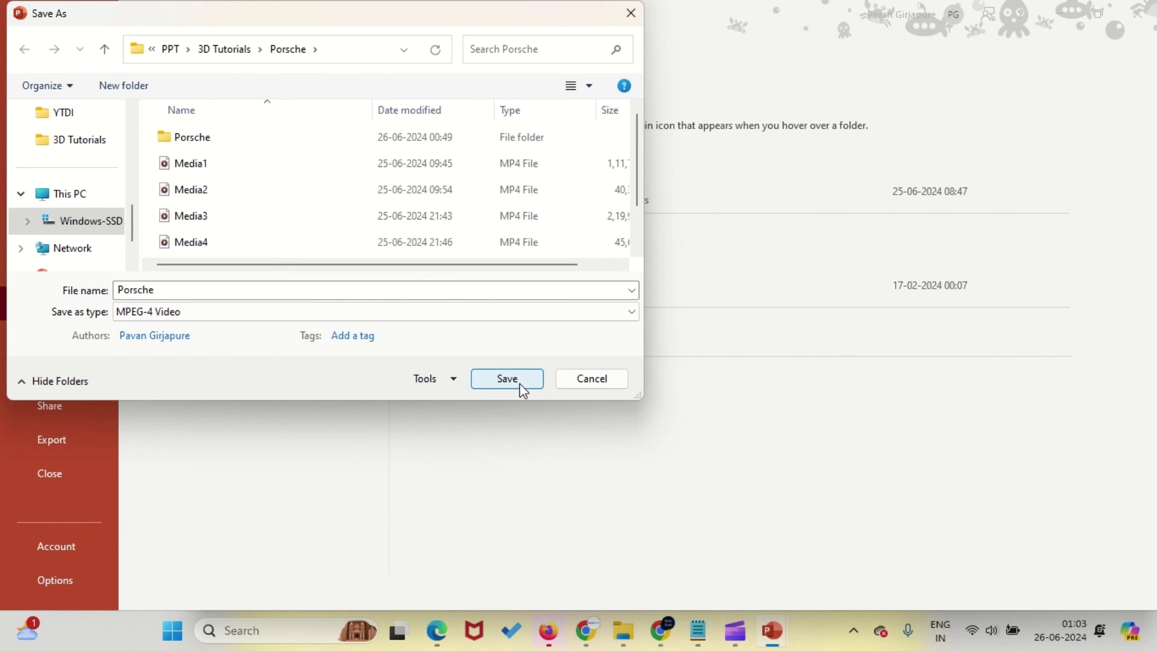
left_click(567, 381)
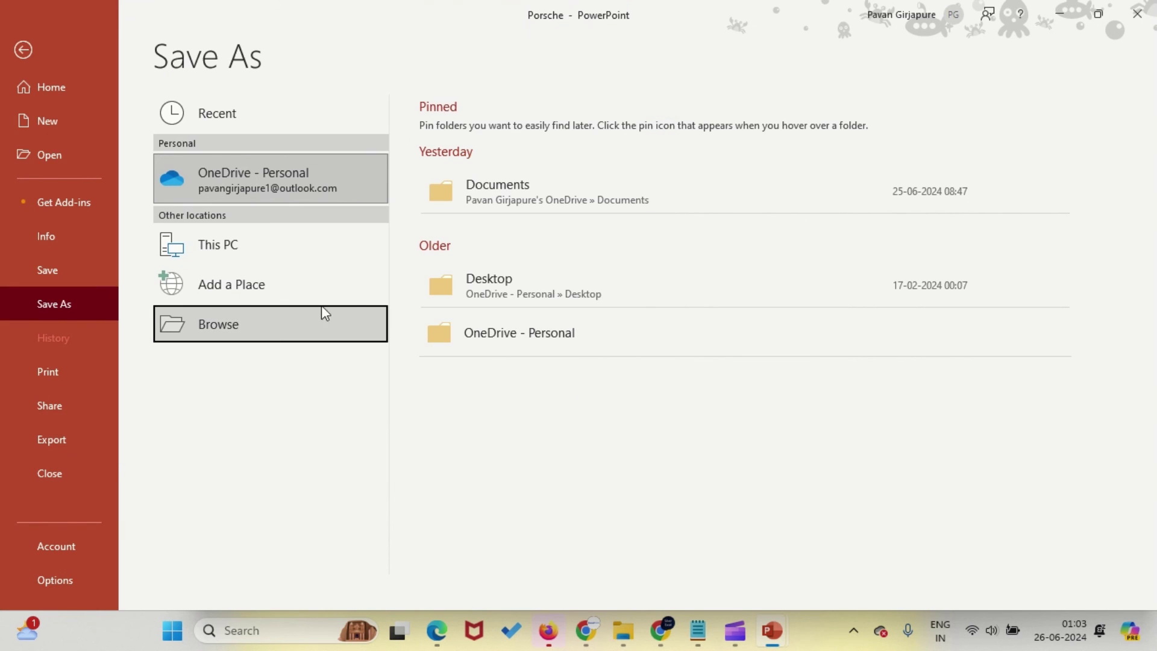
- Export the deck as an Ultra HD (4K) video saved as Porsche.mp4 in the Porsche folder
left_click(24, 48)
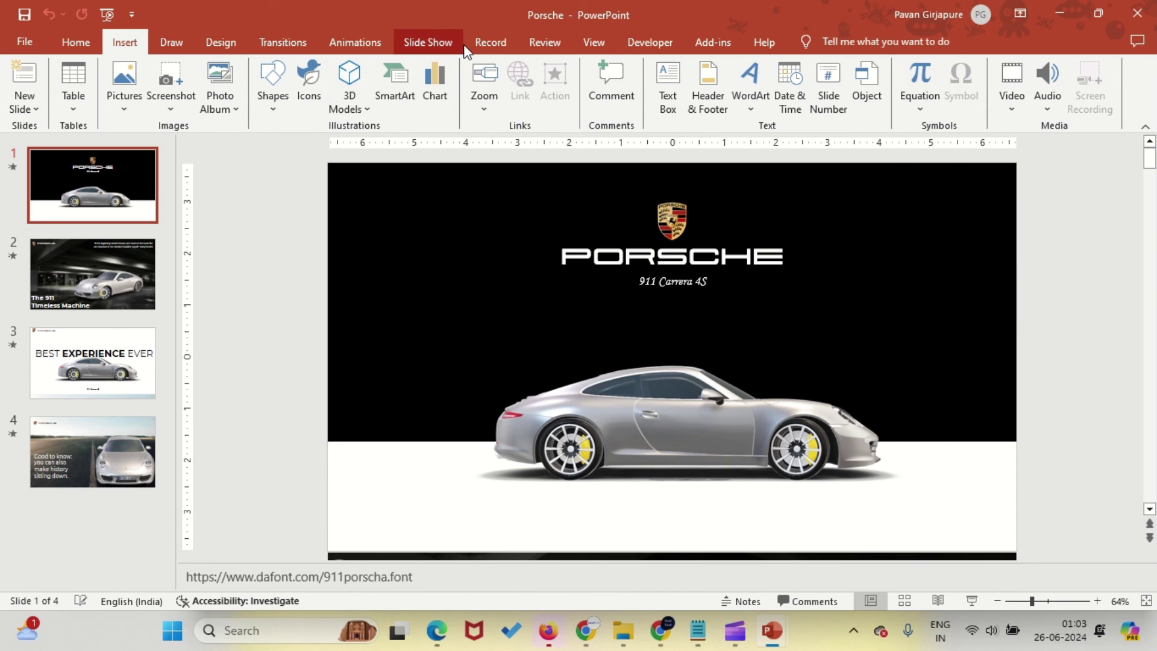
left_click(491, 42)
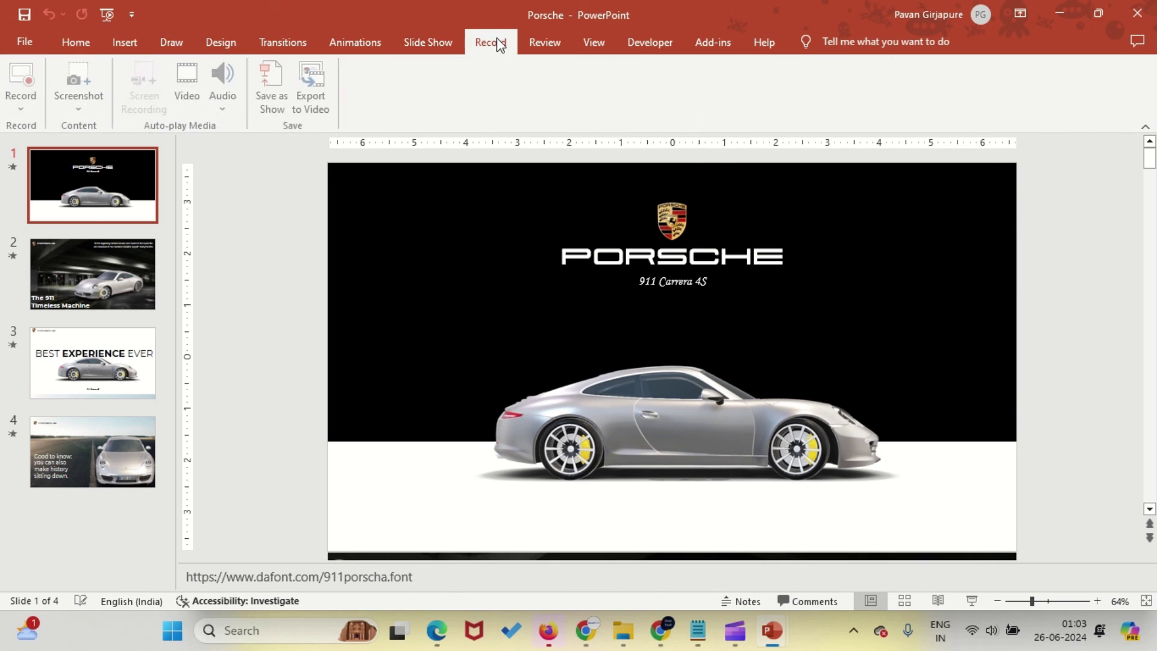
left_click(323, 84)
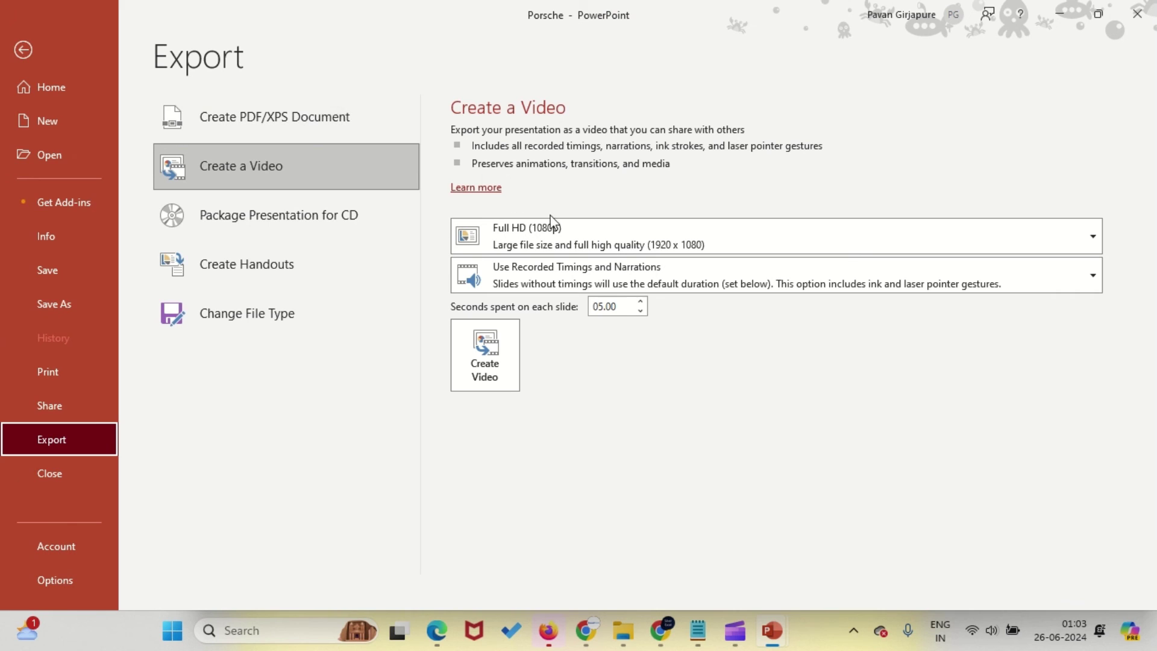
left_click(544, 231)
left_click(537, 268)
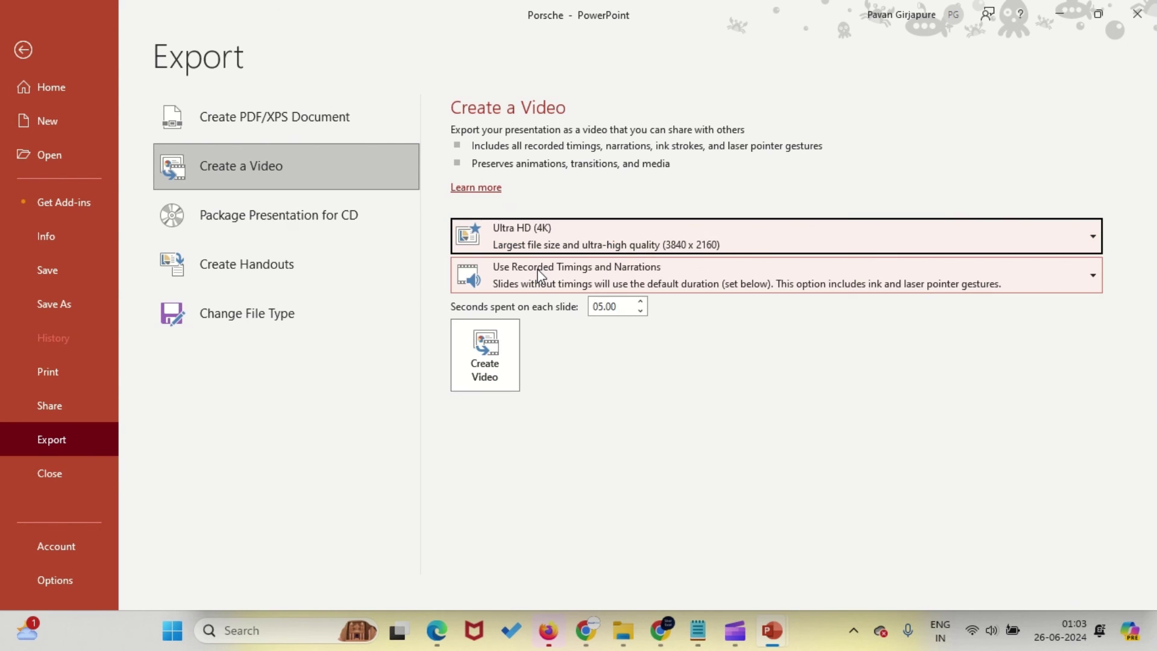
left_click(535, 232)
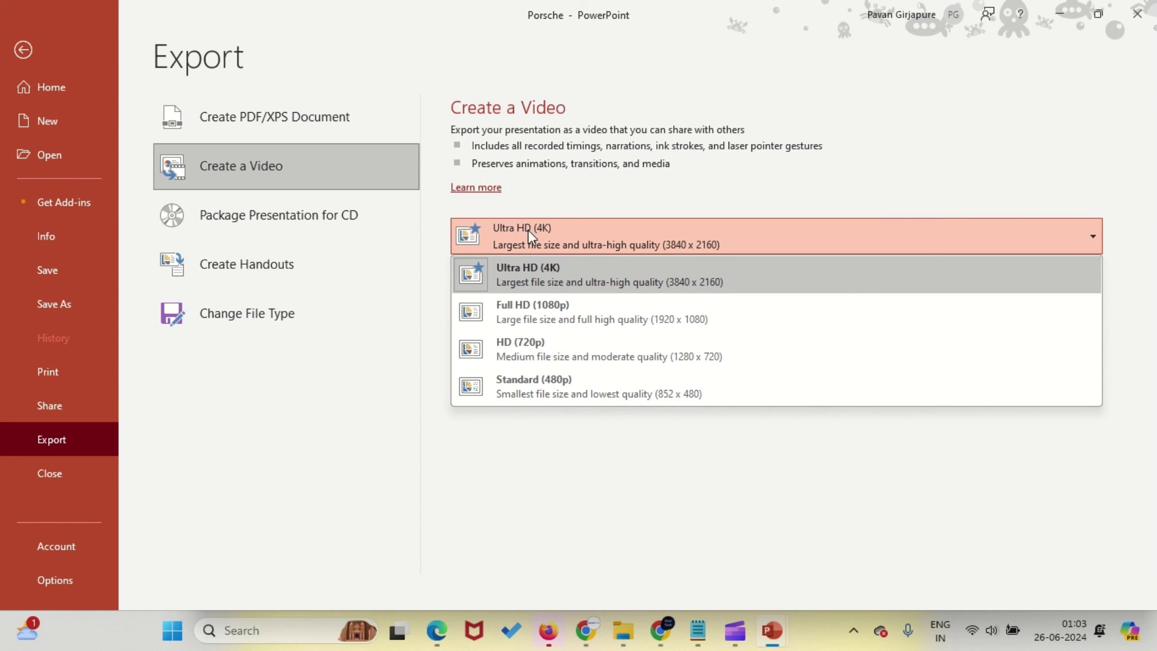
left_click(523, 262)
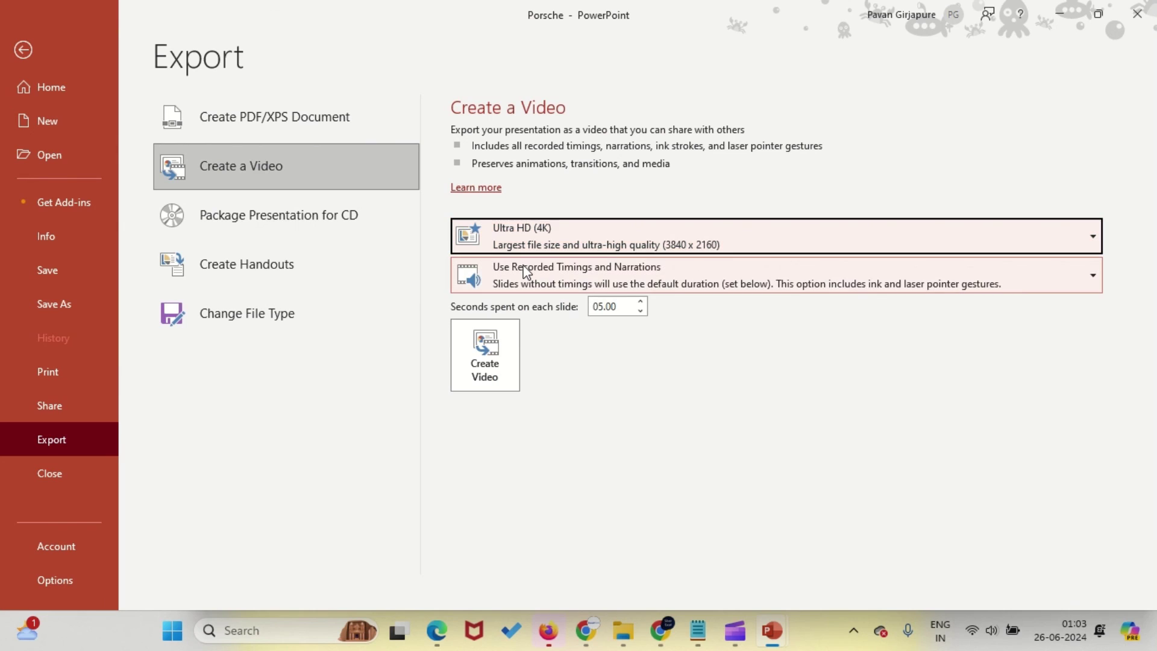
left_click(517, 352)
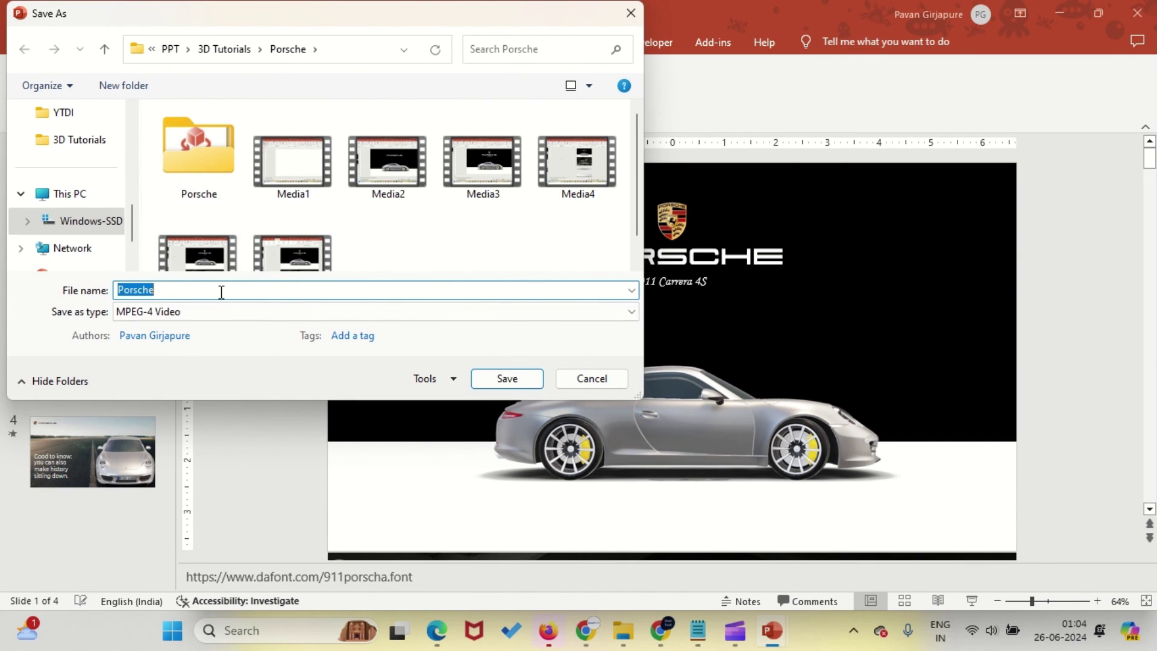
left_click(479, 380)
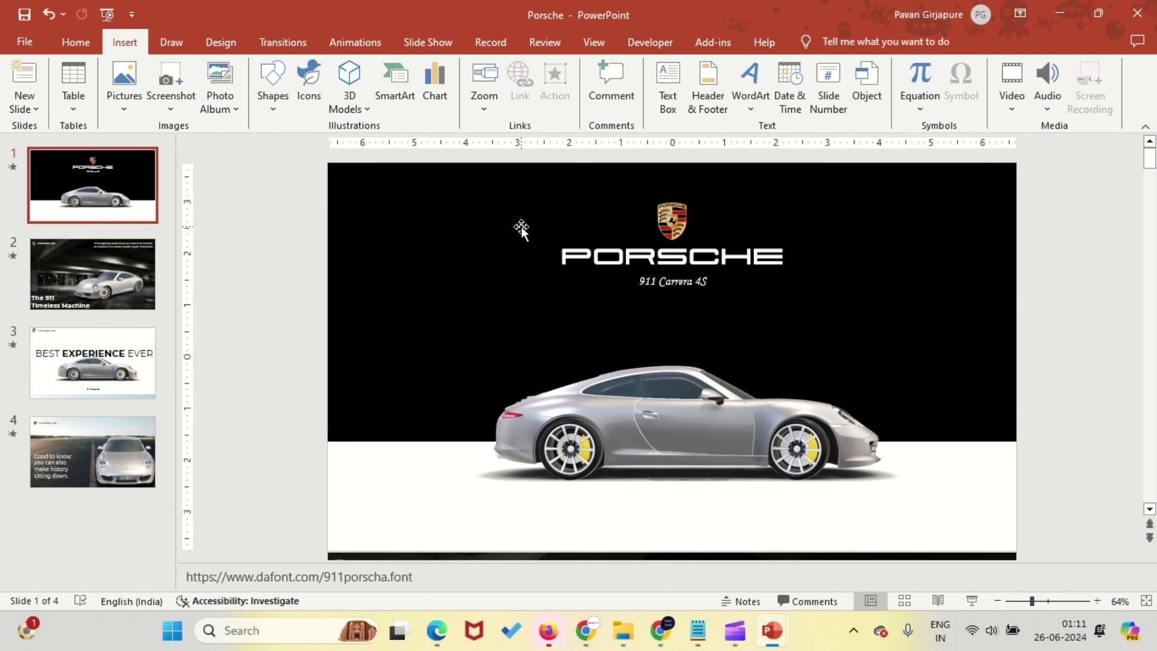
- In File Explorer, select Porsche.mp4 and check its details: 28.6 MB, 16 seconds, 1920×1080
key("alt+Tab")
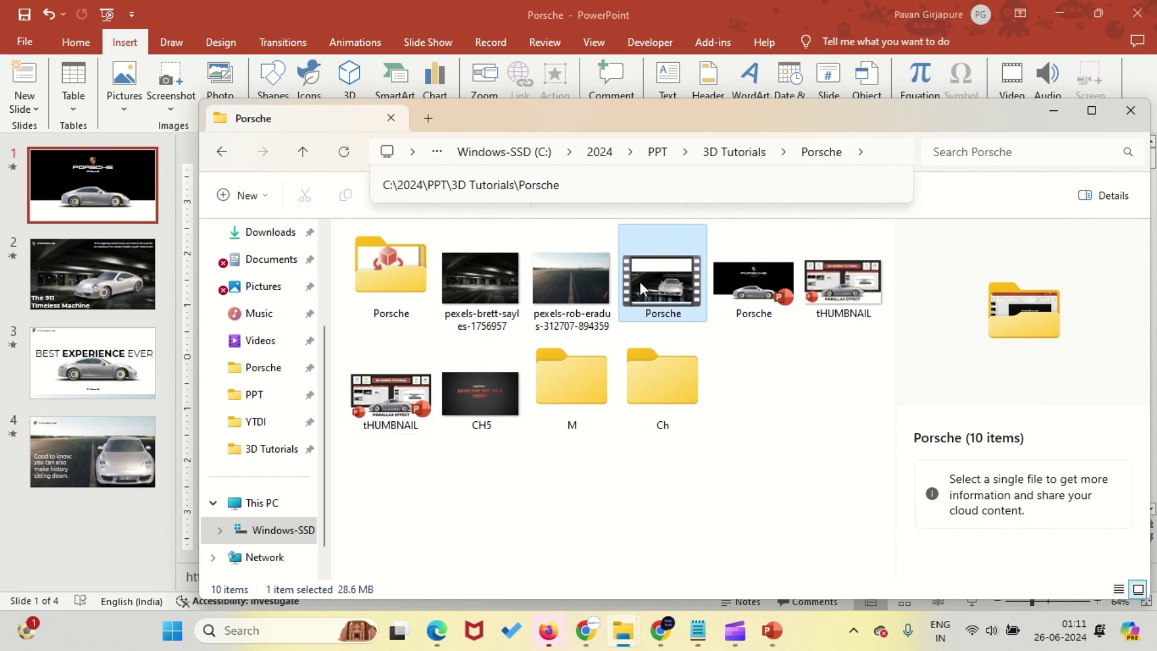
left_click(639, 280)
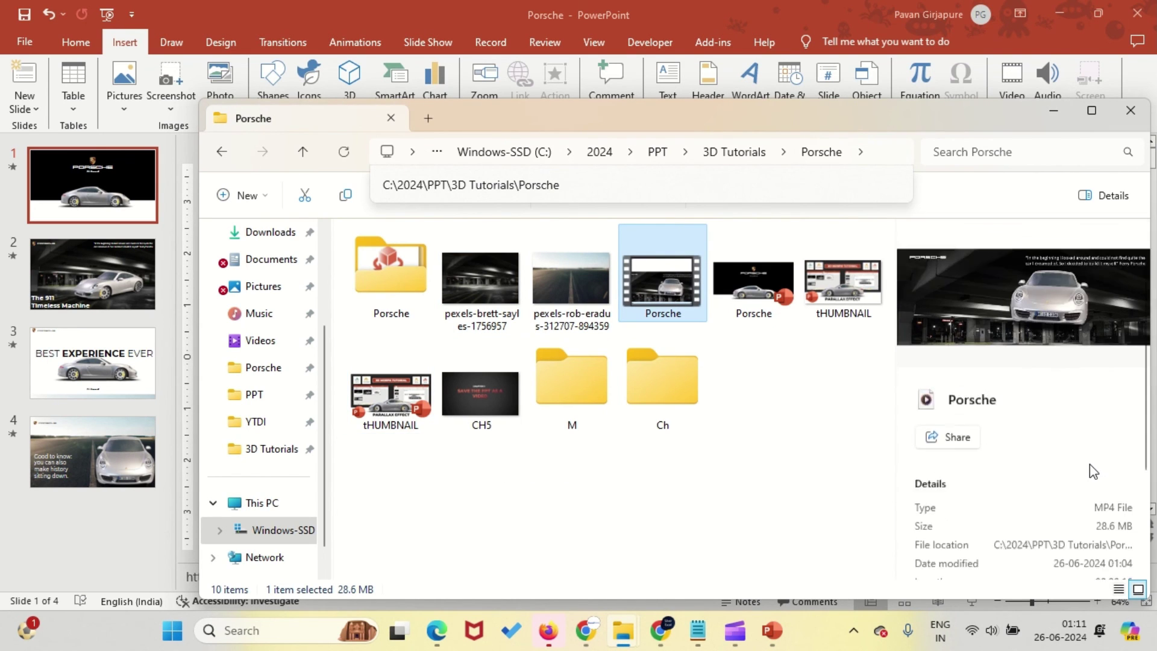
scroll(1106, 458, "down", 3)
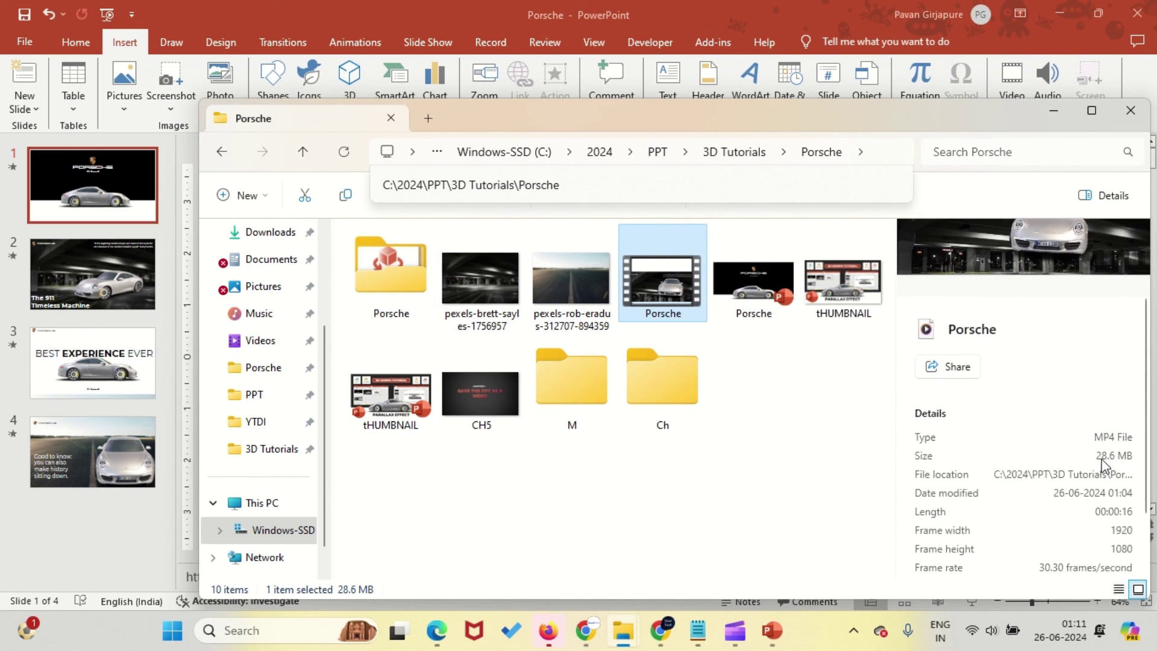